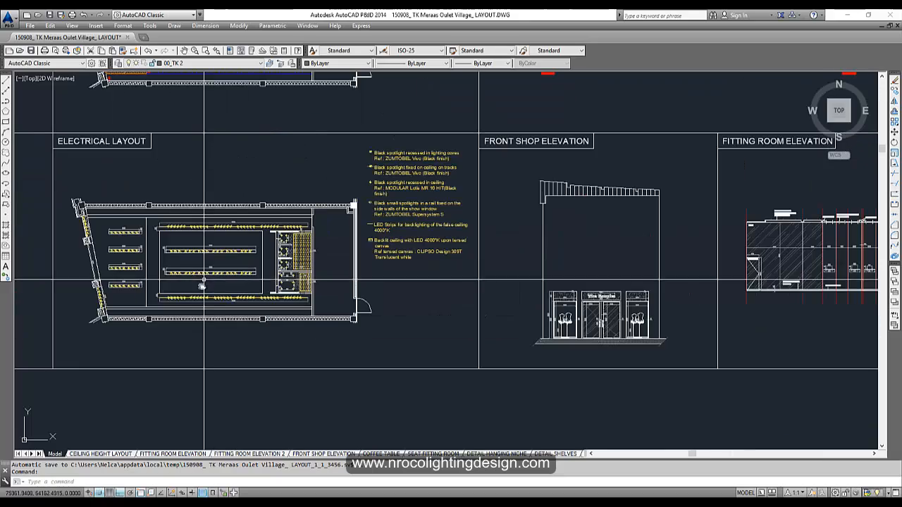
- Zoom and pan across the shop plan to the fitting room niche and cubicles
scroll(119, 240, "up", 2)
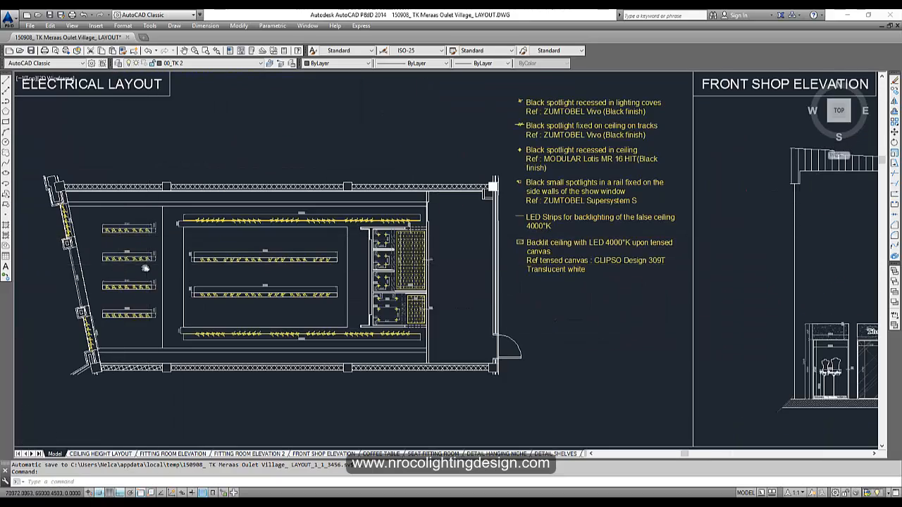
scroll(145, 269, "up", 4)
scroll(148, 296, "down", 3)
scroll(211, 317, "up", 3)
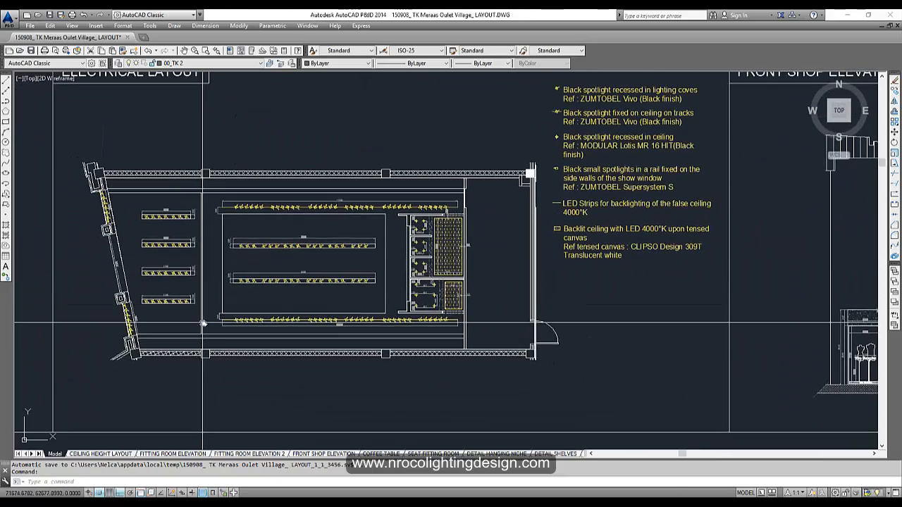
scroll(126, 269, "down", 4)
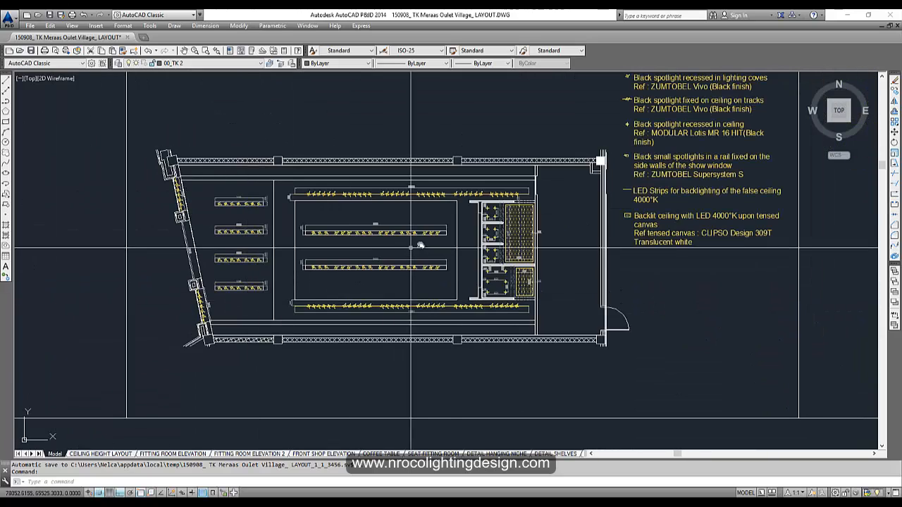
scroll(438, 251, "up", 3)
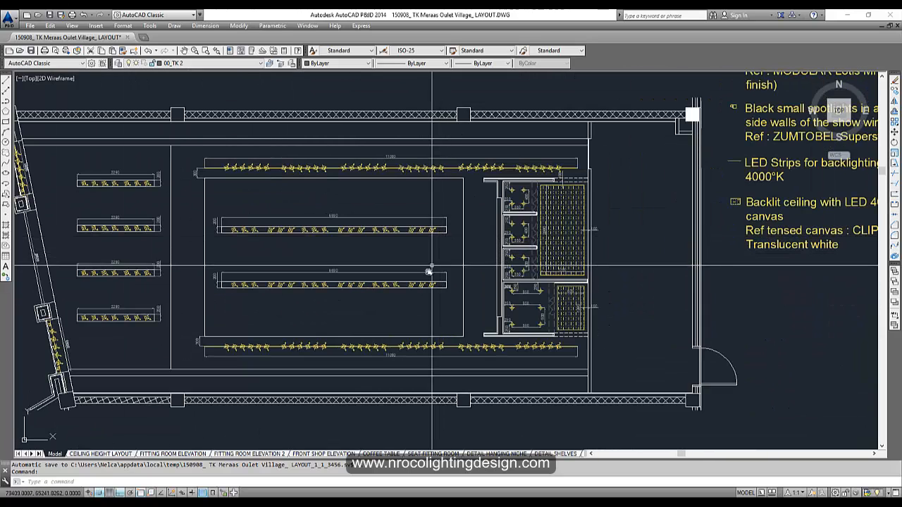
scroll(407, 308, "up", 2)
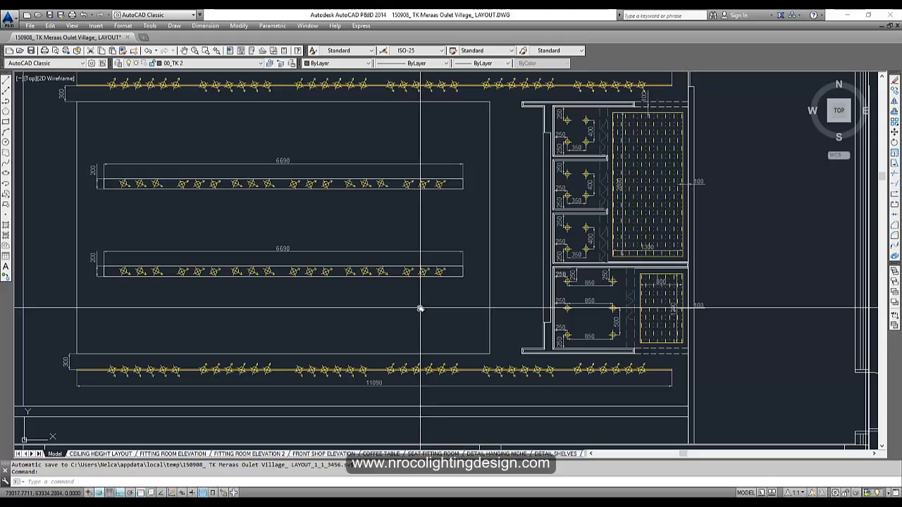
scroll(395, 289, "down", 3)
scroll(368, 266, "up", 4)
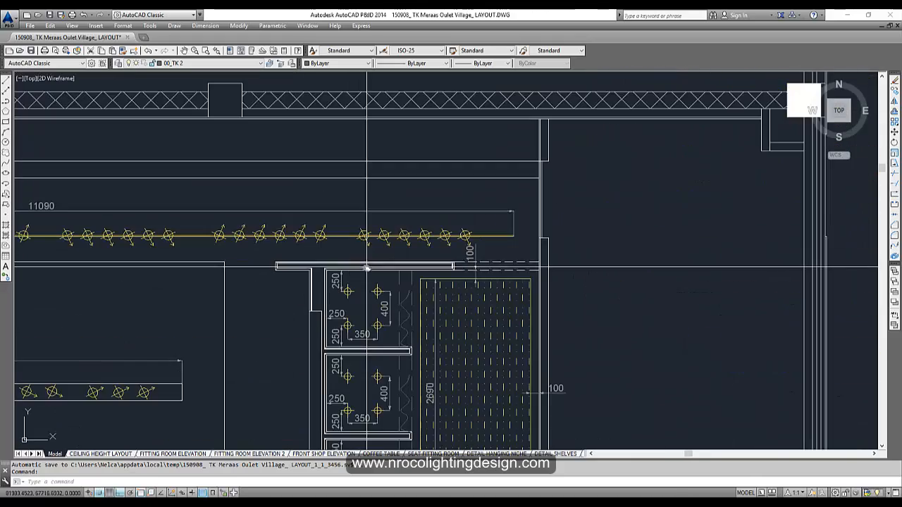
scroll(368, 268, "down", 4)
scroll(357, 327, "down", 3)
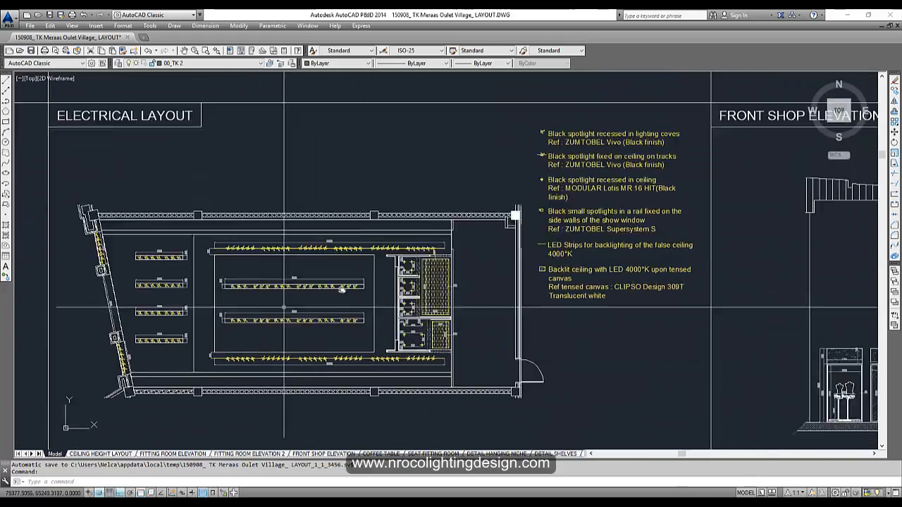
scroll(293, 323, "up", 5)
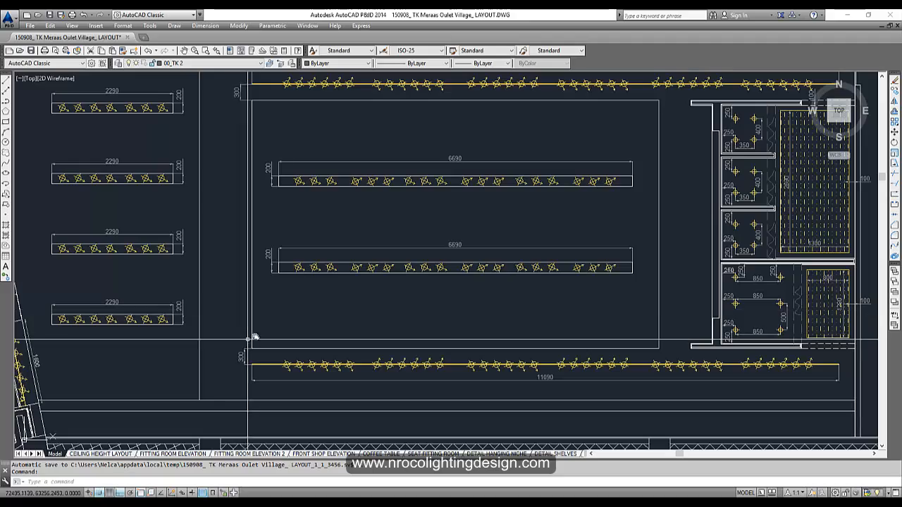
mouse_move(396, 312)
middle_mouse_down()
mouse_move(322, 312)
mouse_move(316, 332)
middle_mouse_up()
mouse_move(222, 261)
middle_mouse_down()
mouse_move(592, 234)
mouse_move(284, 278)
mouse_move(280, 297)
middle_mouse_up()
scroll(284, 278, "down", 2)
scroll(550, 272, "up", 5)
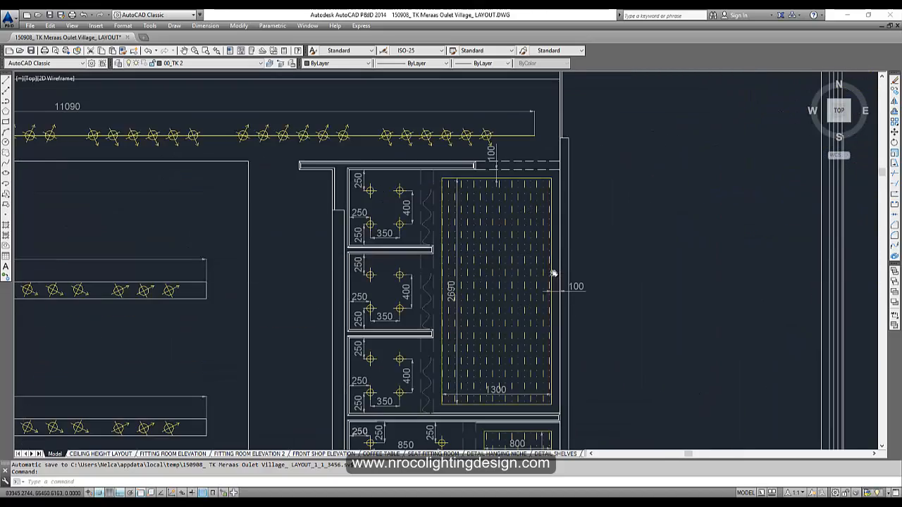
scroll(557, 204, "down", 5)
scroll(505, 292, "up", 7)
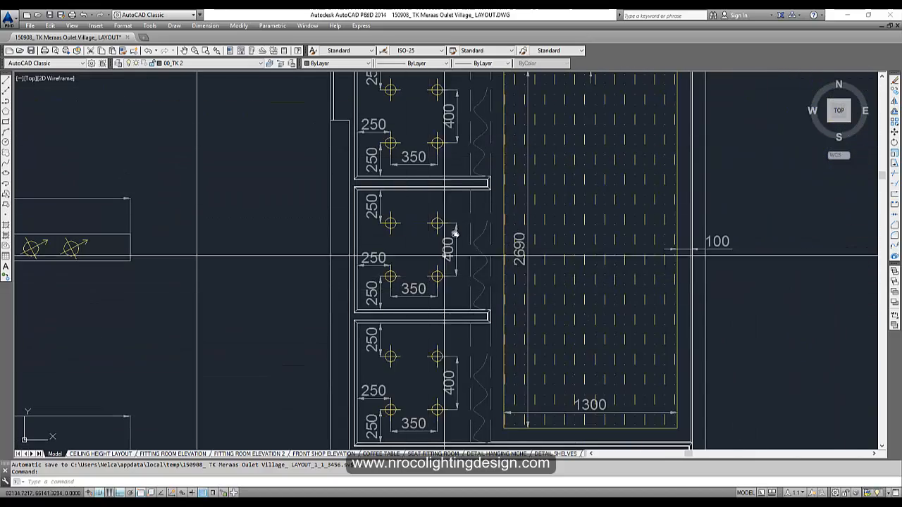
scroll(462, 356, "down", 5)
scroll(451, 274, "up", 5)
scroll(451, 274, "up", 2)
scroll(419, 324, "down", 4)
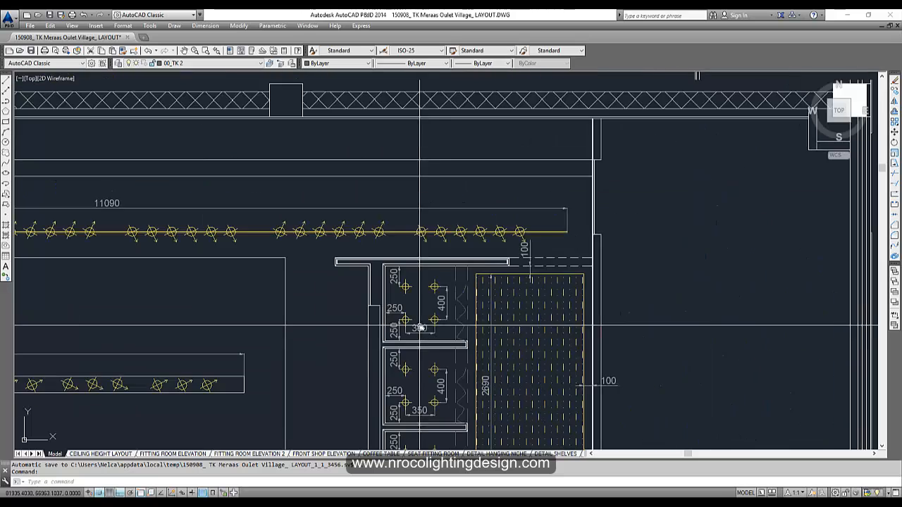
middle_click_drag(447, 363, 460, 165)
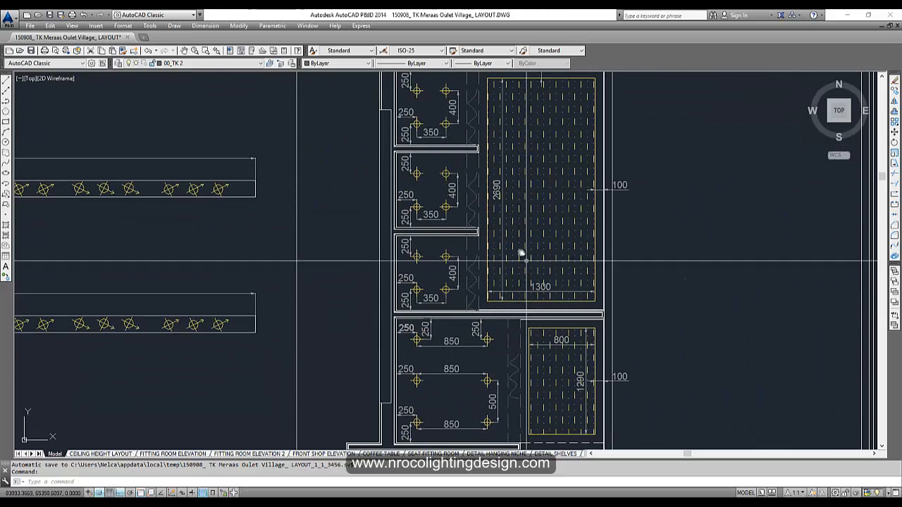
scroll(452, 194, "up", 2)
scroll(453, 214, "down", 1)
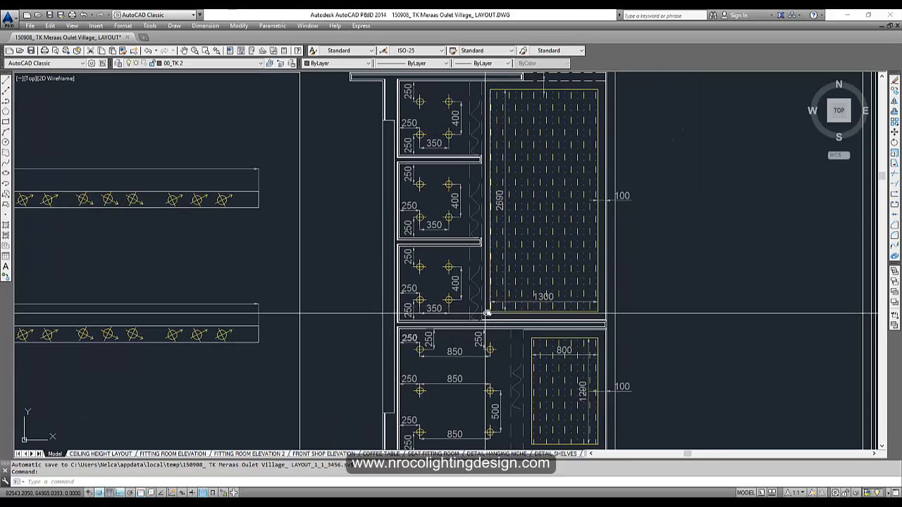
middle_click_drag(487, 313, 547, 214)
scroll(547, 215, "up", 1)
scroll(532, 251, "down", 2)
middle_click_drag(528, 271, 516, 292)
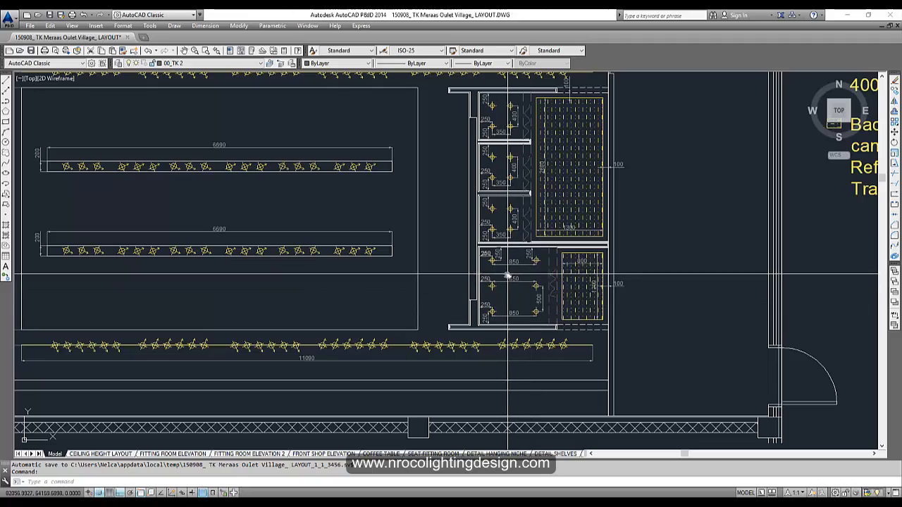
- Pan over to the legend and the Front Shop Elevation title
scroll(502, 282, "down", 1)
middle_click_drag(502, 224, 425, 276)
scroll(424, 276, "down", 2)
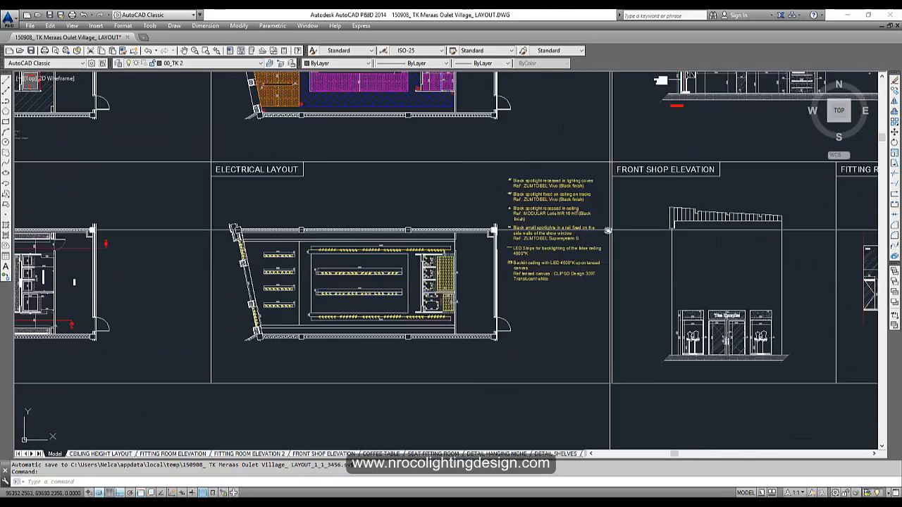
middle_click_drag(608, 230, 414, 251)
scroll(412, 252, "up", 1)
scroll(301, 176, "up", 1)
scroll(282, 359, "down", 1)
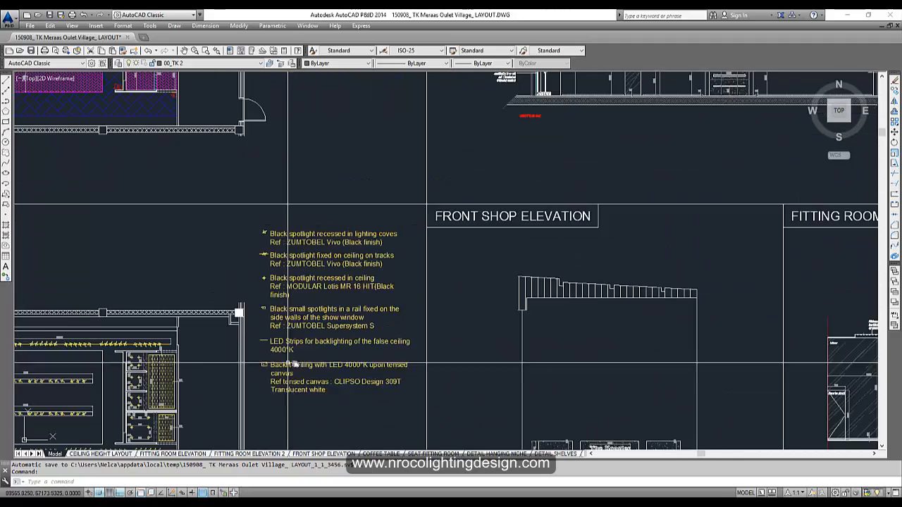
middle_click_drag(332, 316, 403, 253)
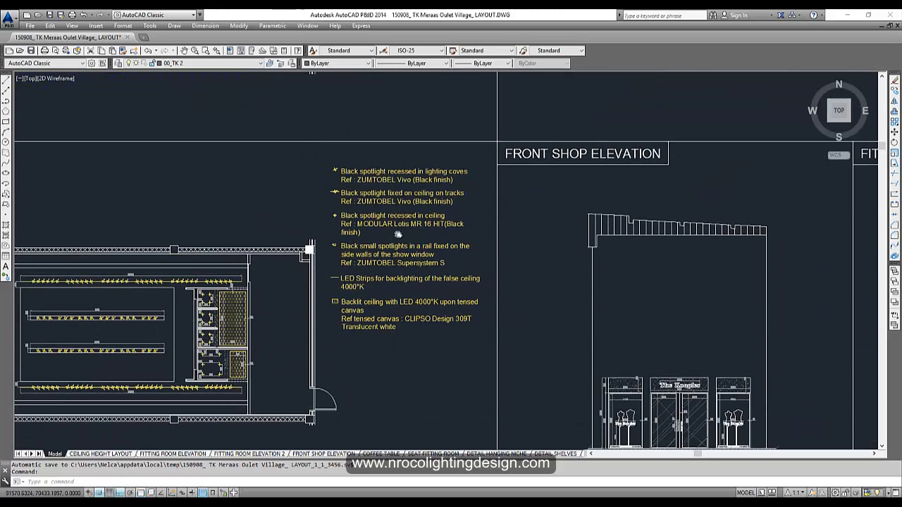
scroll(398, 235, "up", 1)
scroll(367, 317, "down", 1)
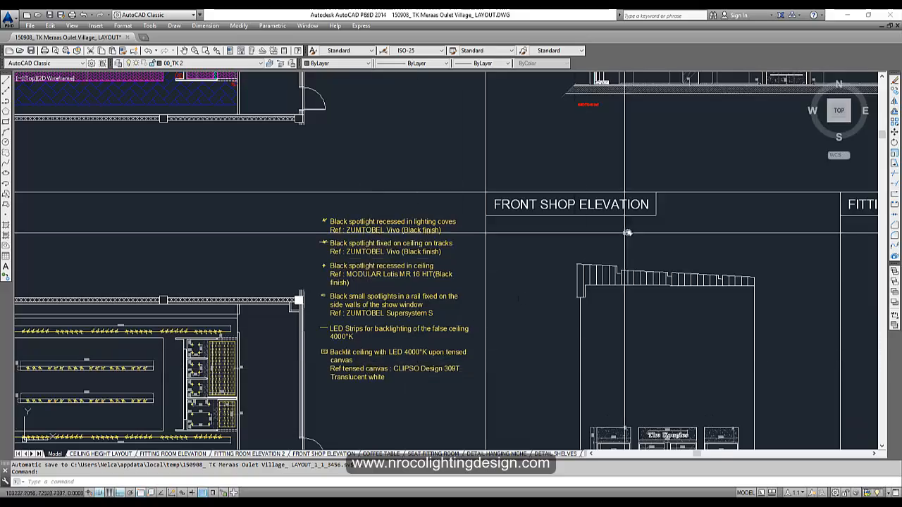
middle_click_drag(628, 232, 322, 347)
- Pan back across the whole sheet and the sections row to Section AA
middle_click_drag(621, 305, 422, 234)
scroll(422, 243, "down", 4)
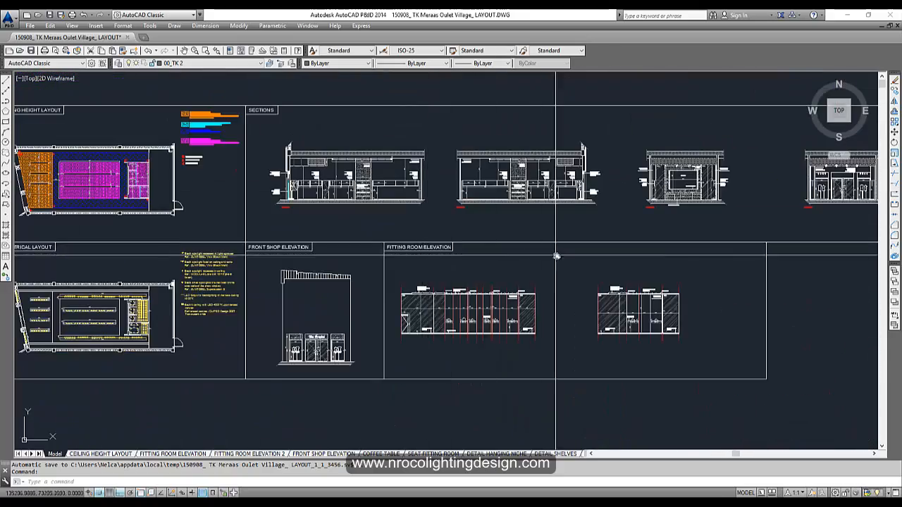
middle_click_drag(573, 264, 413, 257)
middle_click_drag(596, 234, 322, 248)
mouse_move(554, 246)
middle_mouse_down()
mouse_move(282, 256)
mouse_move(465, 263)
middle_mouse_up()
middle_click_drag(221, 208, 542, 192)
middle_click_drag(176, 209, 441, 208)
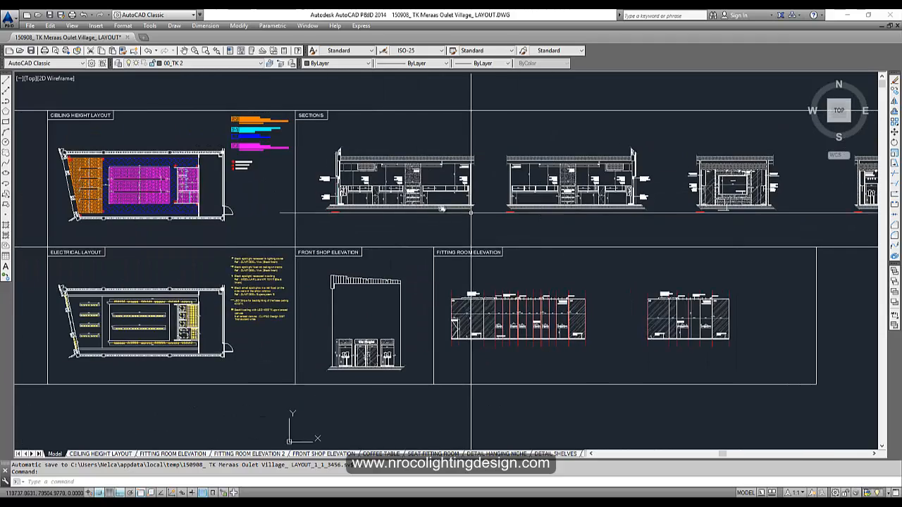
scroll(375, 183, "up", 6)
middle_click_drag(215, 192, 192, 238)
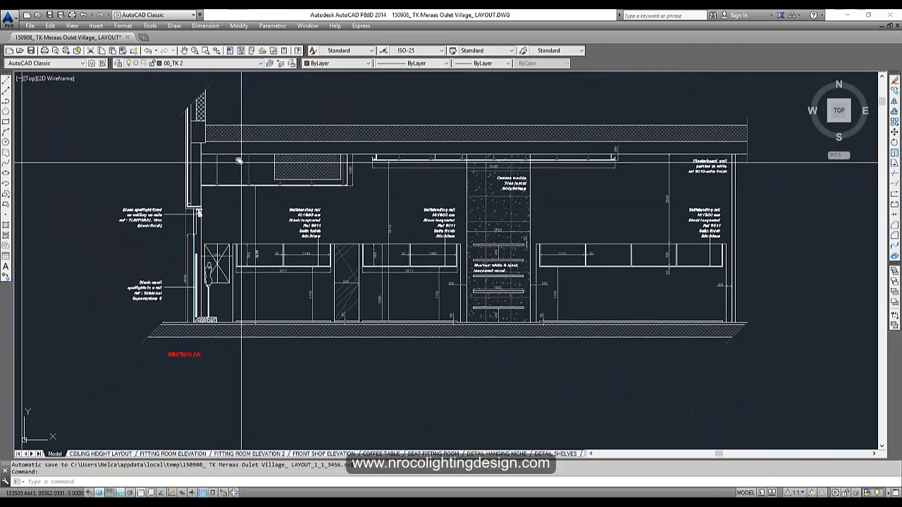
middle_click_drag(754, 301, 670, 296)
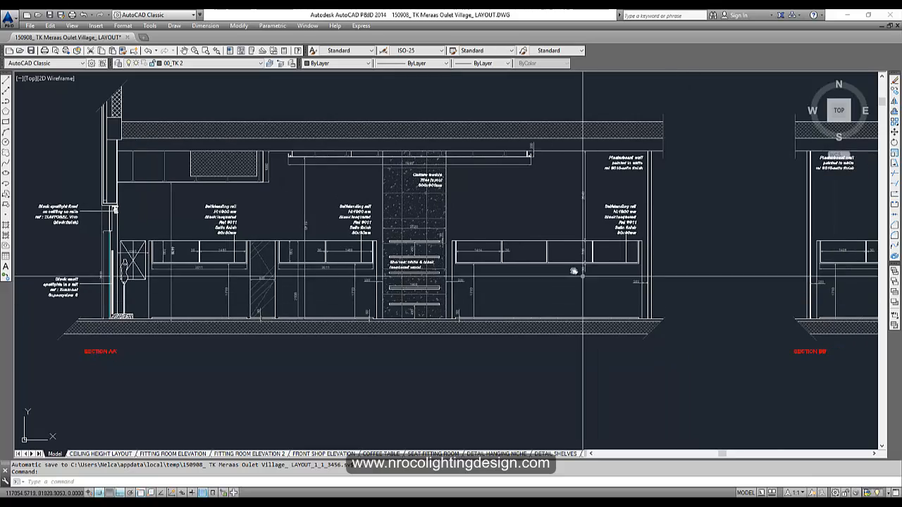
scroll(574, 273, "up", 2)
middle_click_drag(432, 261, 544, 284)
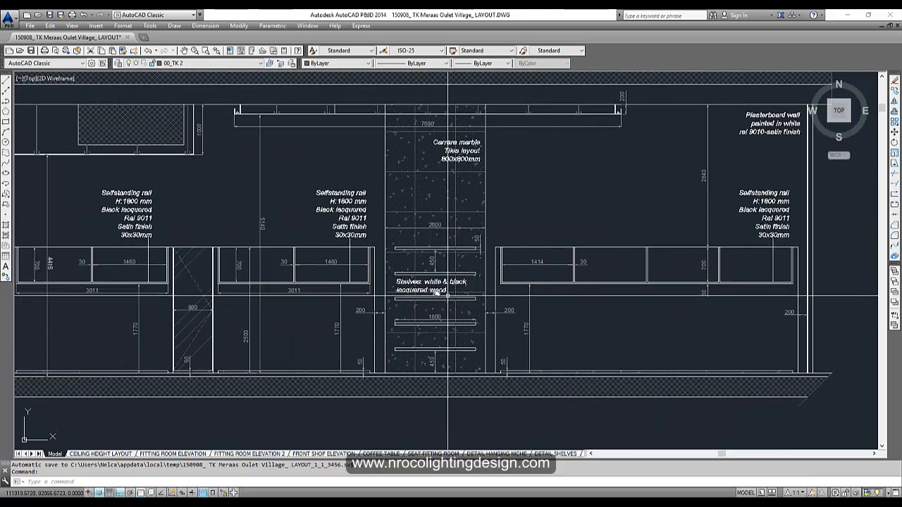
middle_click_drag(270, 261, 373, 253)
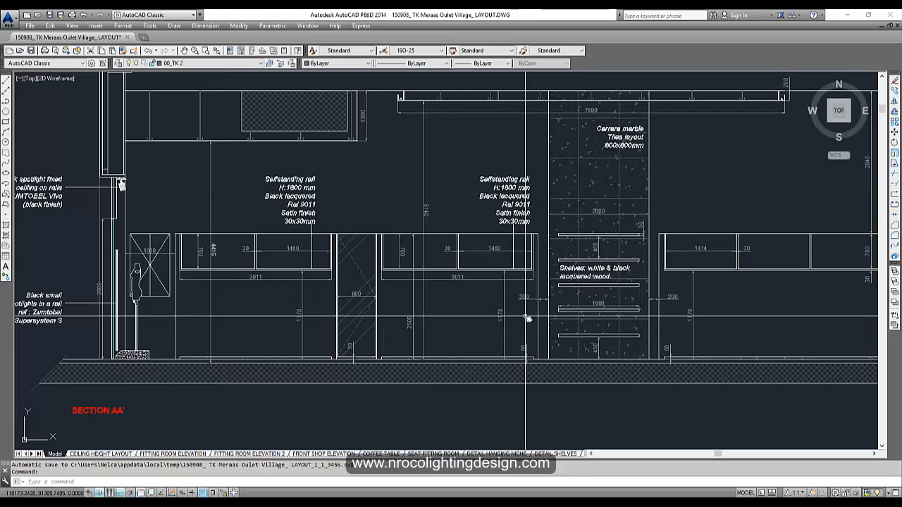
scroll(574, 325, "down", 4)
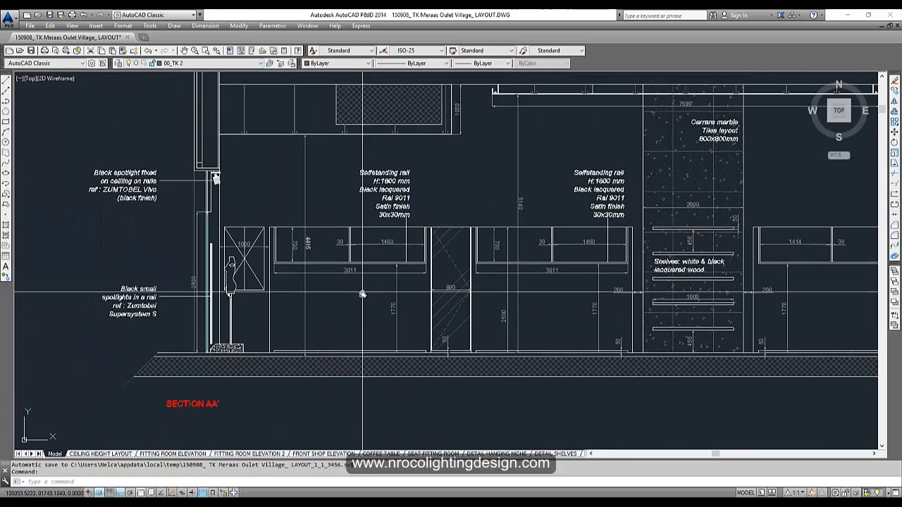
middle_click_drag(430, 304, 214, 254)
middle_click_drag(627, 295, 285, 318)
scroll(405, 272, "up", 4)
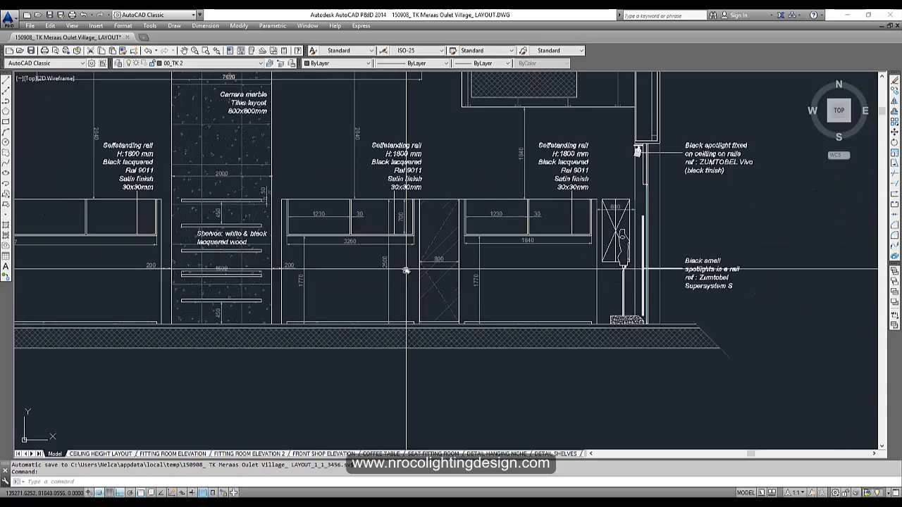
scroll(405, 272, "down", 4)
middle_click_drag(540, 312, 121, 244)
mouse_move(578, 290)
middle_mouse_down()
mouse_move(197, 284)
mouse_move(413, 200)
middle_mouse_up()
scroll(201, 282, "down", 4)
mouse_move(209, 193)
middle_mouse_down()
mouse_move(264, 190)
mouse_move(425, 214)
middle_mouse_up()
middle_click_drag(246, 209, 244, 207)
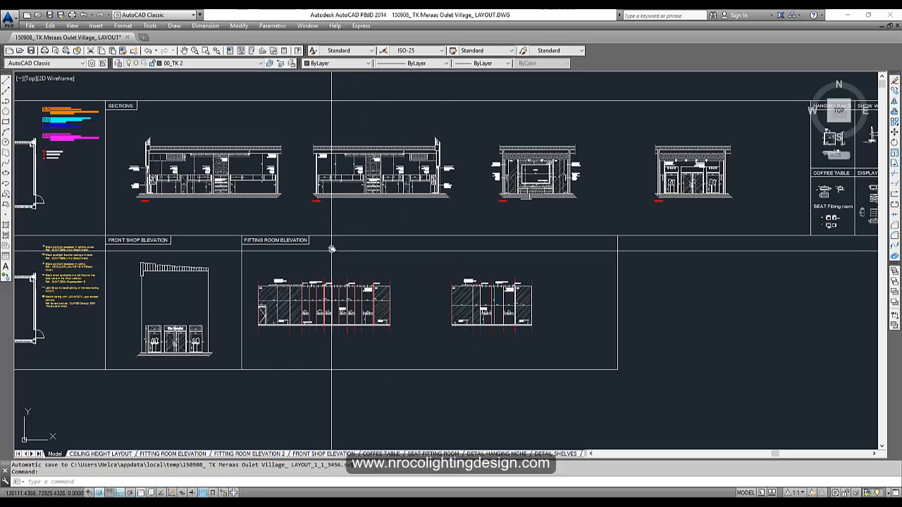
scroll(148, 354, "up", 5)
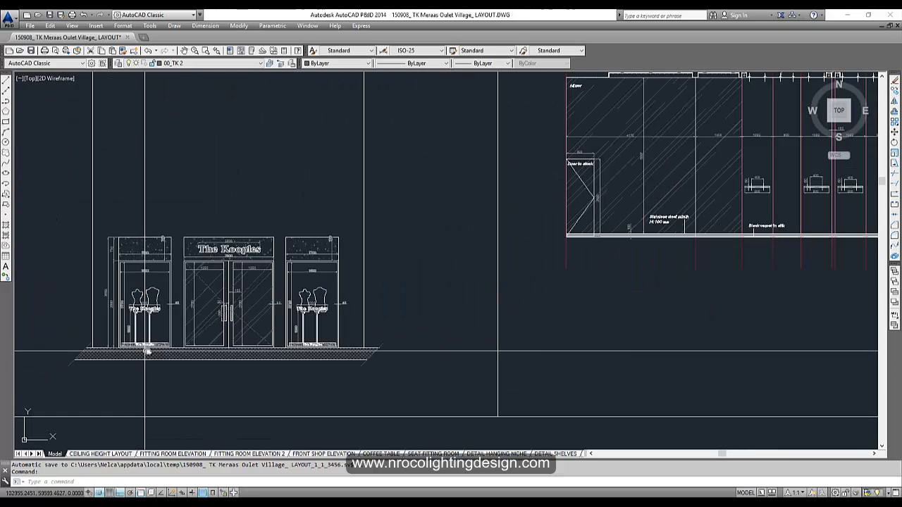
scroll(272, 305, "down", 4)
middle_click_drag(648, 287, 184, 317)
middle_click_drag(628, 288, 148, 422)
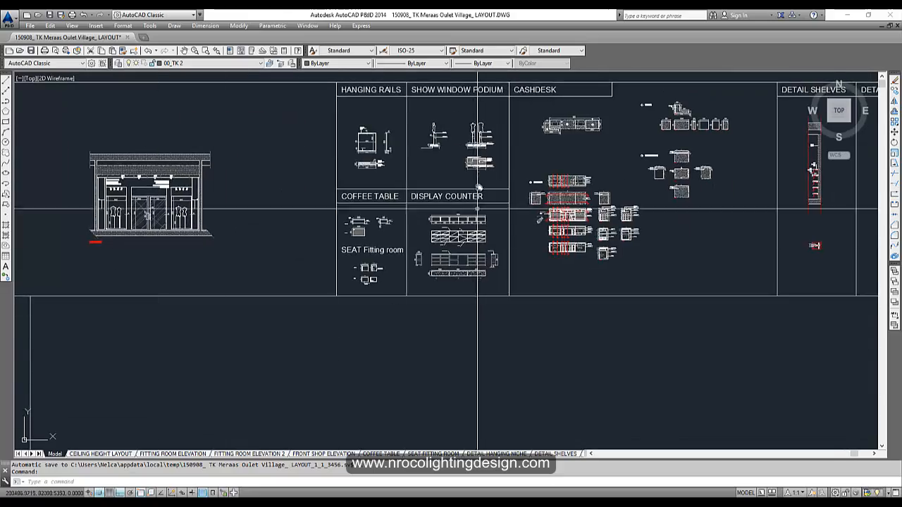
scroll(487, 167, "up", 4)
mouse_move(465, 187)
middle_mouse_down()
mouse_move(481, 184)
mouse_move(490, 139)
middle_mouse_up()
middle_click_drag(425, 169, 322, 294)
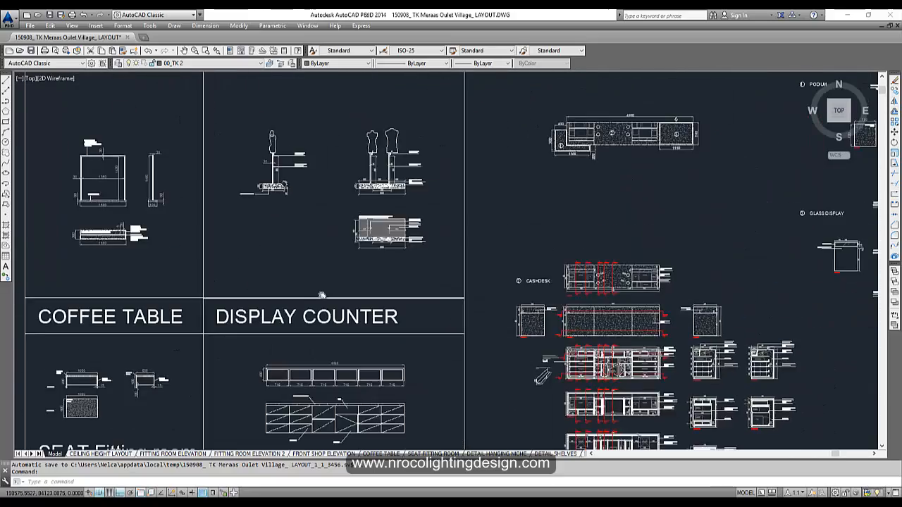
middle_click_drag(624, 331, 318, 273)
scroll(325, 331, "up", 4)
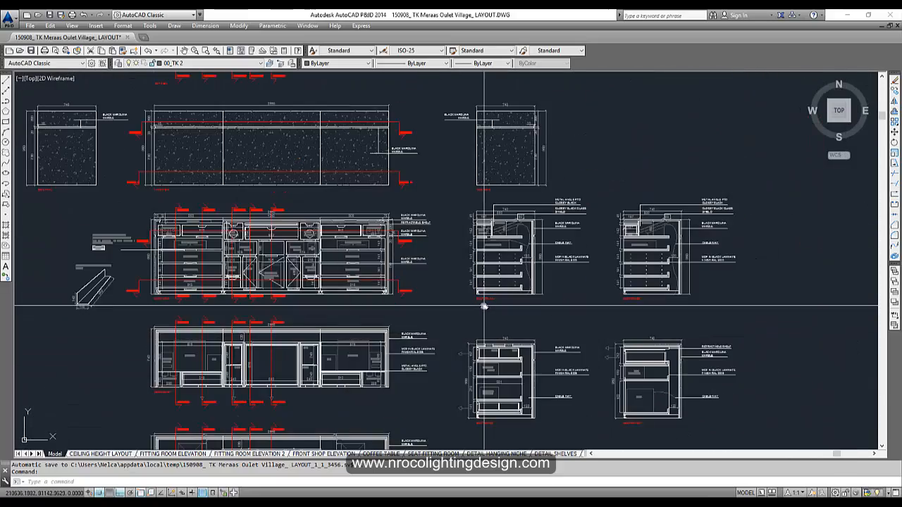
scroll(484, 306, "down", 4)
mouse_move(597, 241)
middle_mouse_down()
mouse_move(221, 286)
mouse_move(556, 198)
middle_mouse_up()
scroll(345, 262, "up", 5)
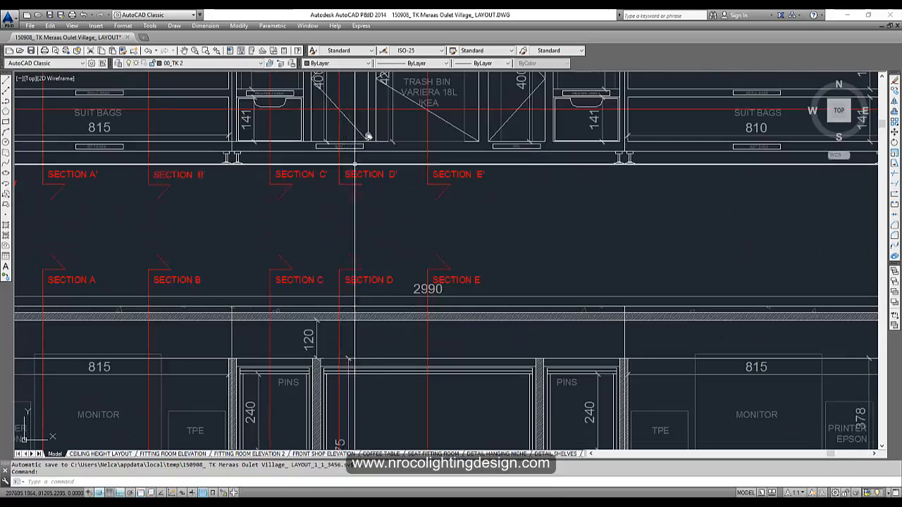
middle_click_drag(369, 134, 347, 358)
scroll(347, 358, "down", 5)
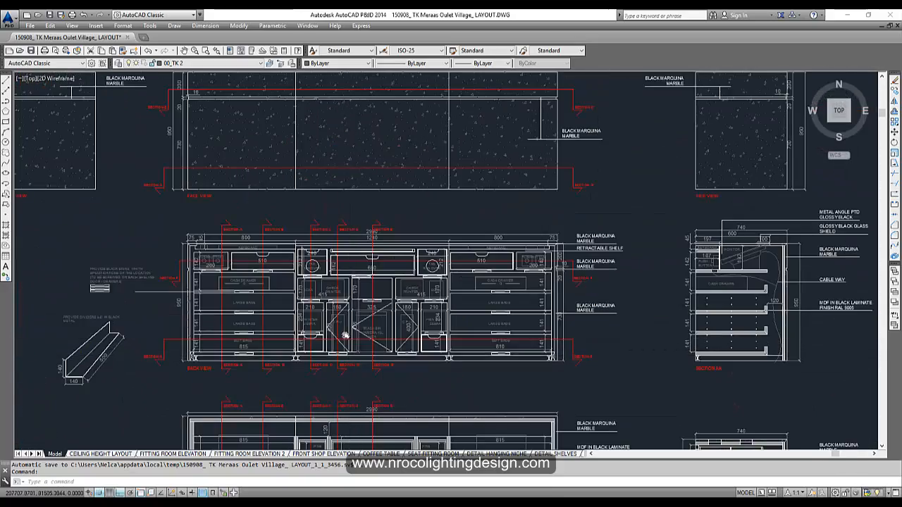
scroll(346, 336, "down", 4)
scroll(342, 241, "up", 2)
middle_click_drag(452, 369, 264, 317)
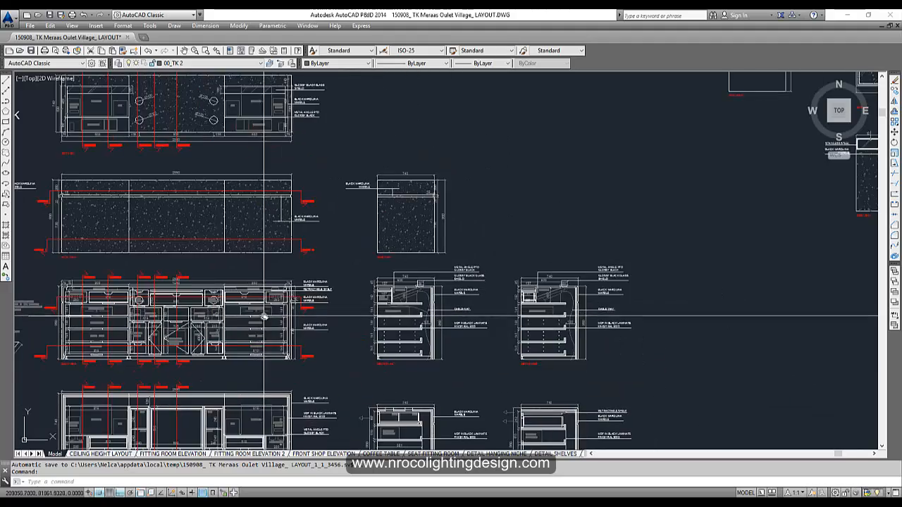
scroll(264, 316, "down", 4)
middle_click_drag(523, 243, 331, 330)
scroll(377, 170, "up", 2)
scroll(380, 217, "down", 4)
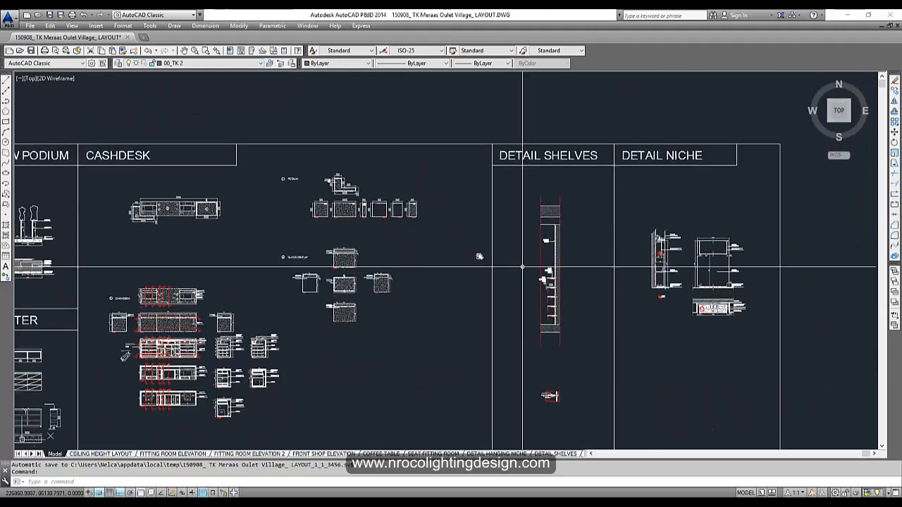
middle_click_drag(695, 282, 522, 257)
scroll(521, 257, "up", 4)
scroll(523, 270, "down", 3)
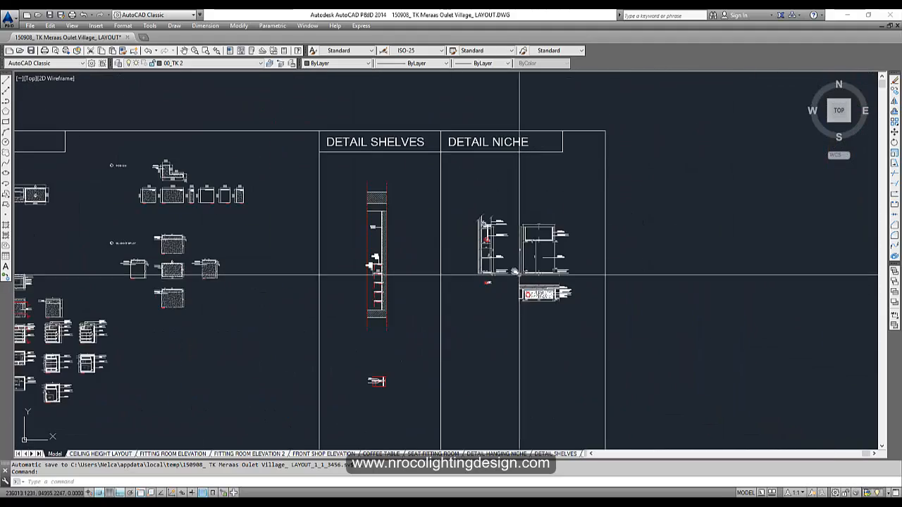
scroll(519, 273, "up", 3)
scroll(520, 258, "down", 4)
middle_click_drag(520, 258, 851, 243)
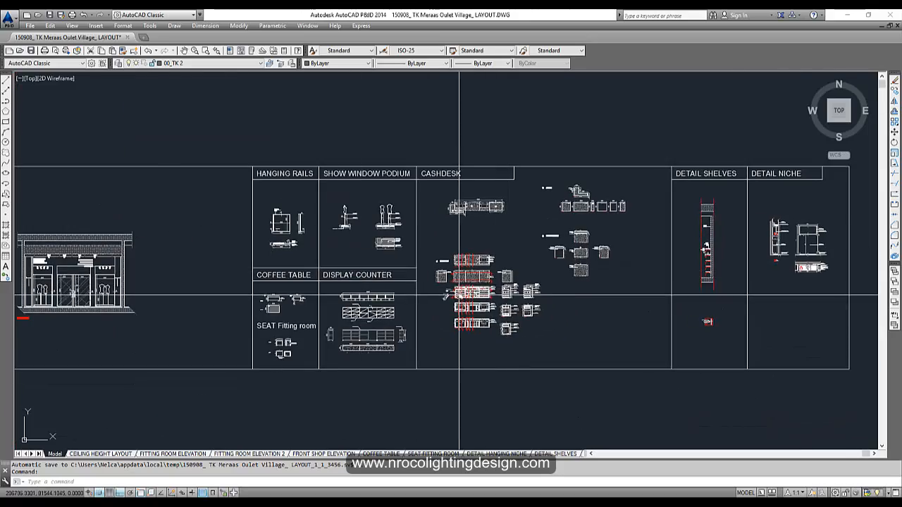
scroll(459, 296, "up", 4)
scroll(274, 300, "down", 2)
scroll(440, 340, "up", 2)
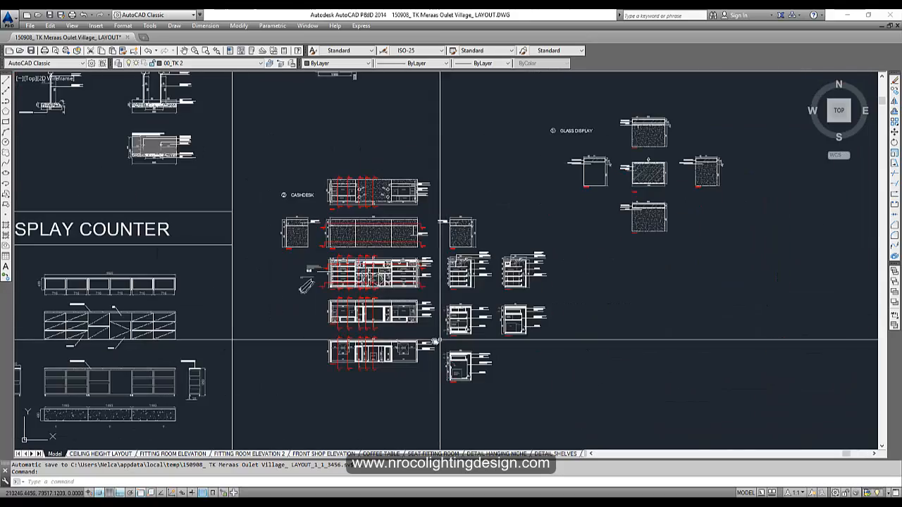
scroll(437, 341, "down", 6)
middle_click_drag(182, 288, 695, 196)
middle_click_drag(421, 317, 573, 238)
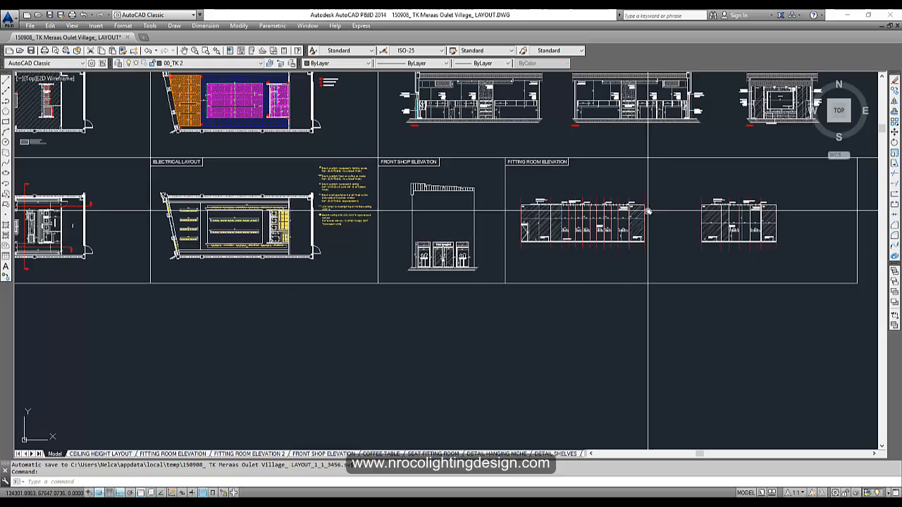
mouse_move(648, 211)
middle_mouse_down()
mouse_move(544, 282)
mouse_move(254, 296)
middle_mouse_up()
scroll(448, 220, "up", 3)
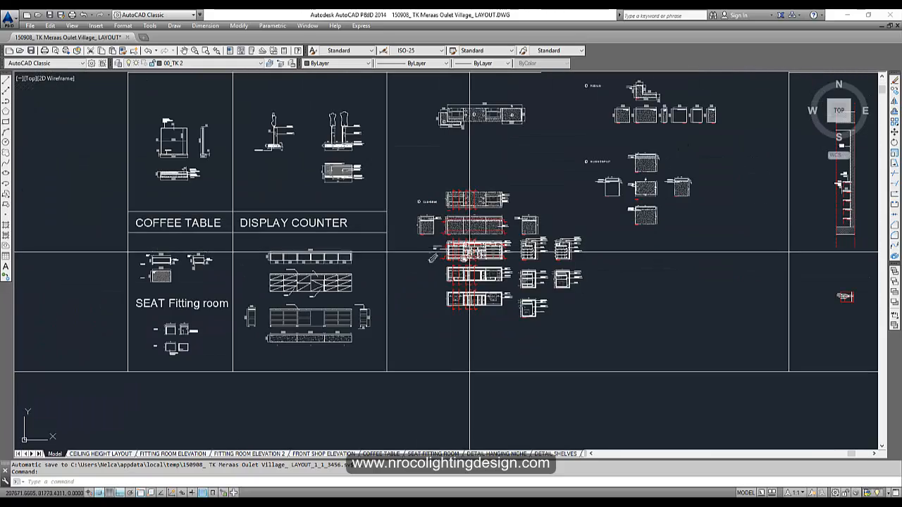
scroll(290, 329, "up", 5)
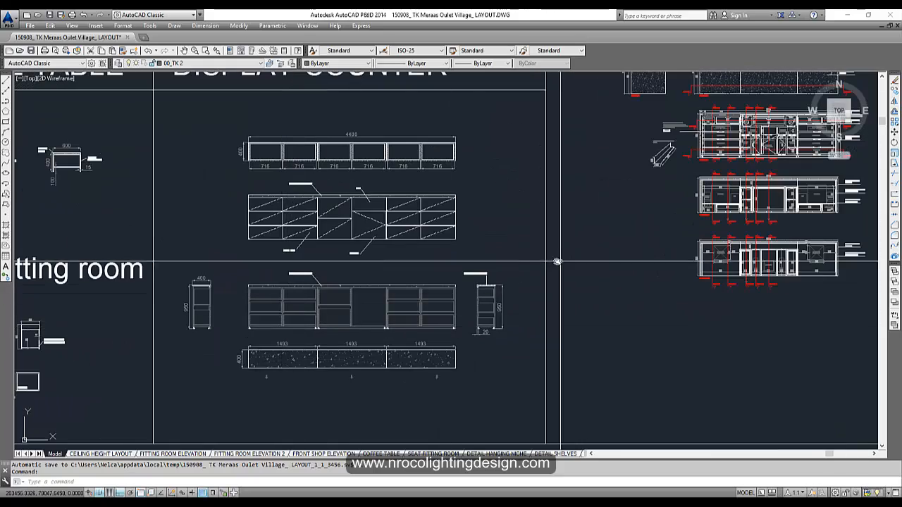
middle_click_drag(557, 262, 266, 286)
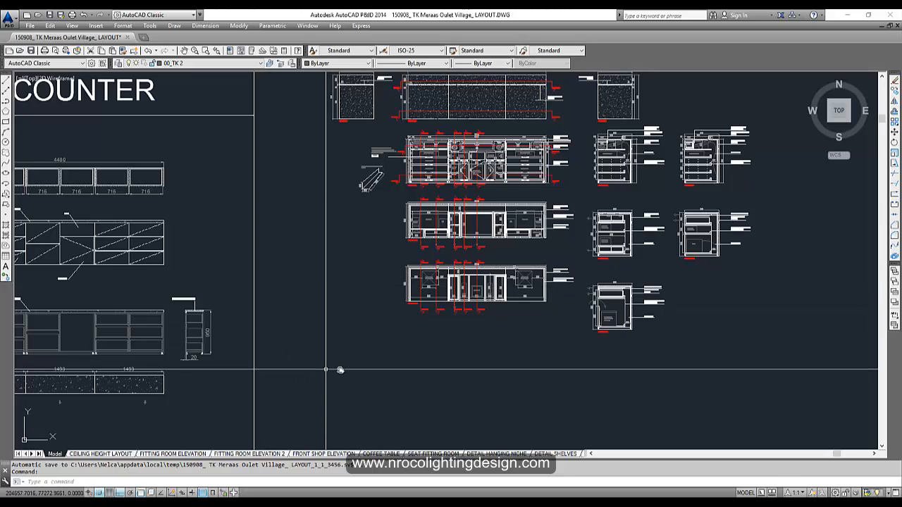
middle_click_drag(219, 322, 505, 257)
scroll(376, 312, "down", 2)
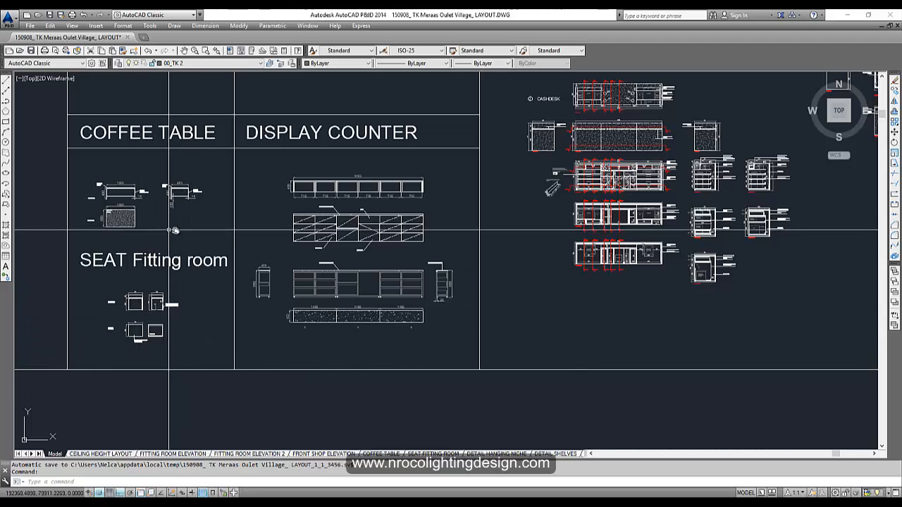
middle_click_drag(186, 219, 412, 248)
scroll(407, 244, "down", 4)
middle_click_drag(161, 256, 506, 234)
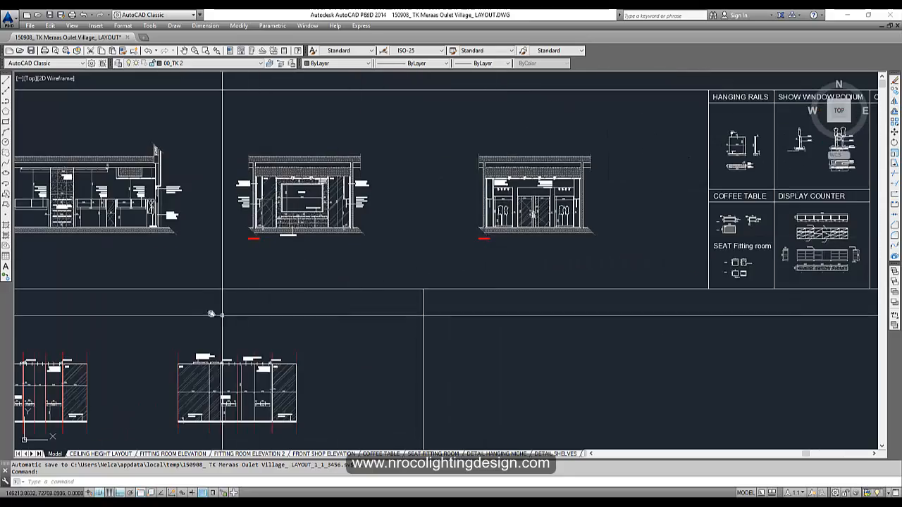
middle_click_drag(184, 332, 413, 267)
middle_click_drag(140, 248, 542, 198)
middle_click_drag(165, 297, 399, 332)
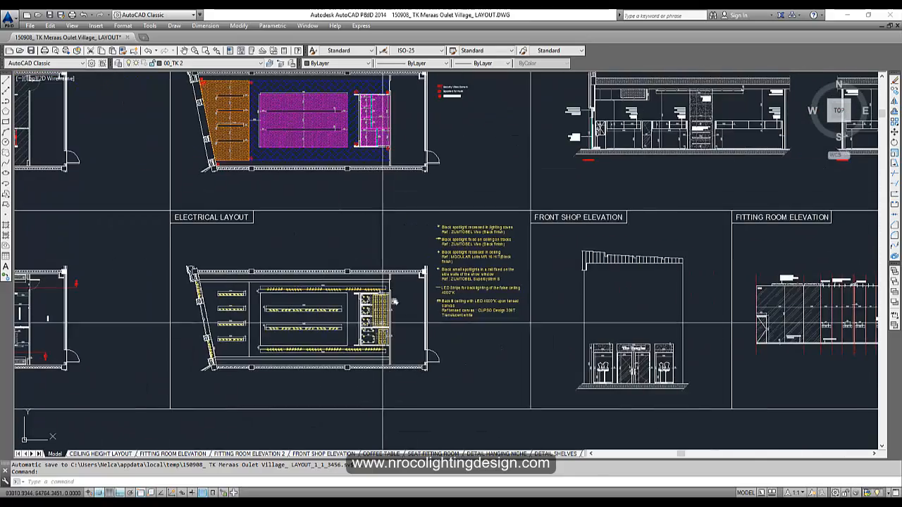
middle_click_drag(604, 227, 423, 310)
scroll(521, 194, "up", 4)
middle_click_drag(508, 215, 493, 238)
scroll(462, 272, "down", 7)
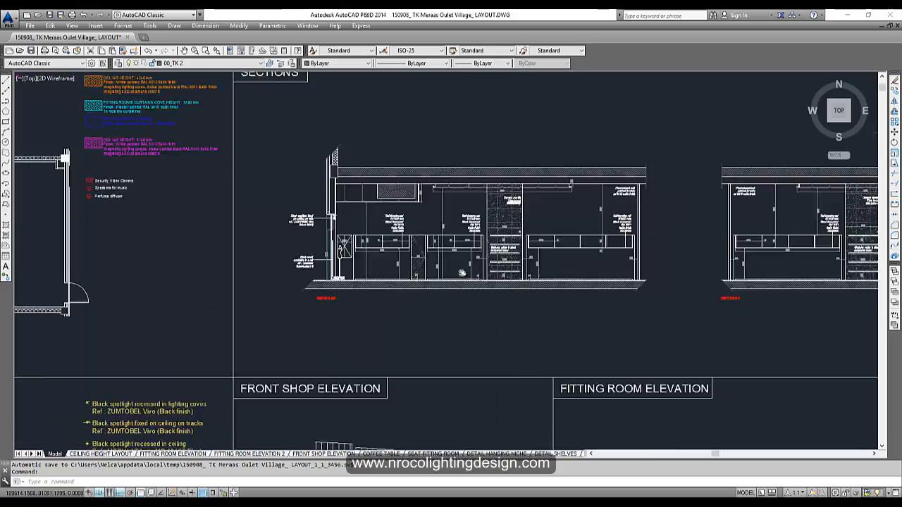
middle_click_drag(206, 280, 464, 263)
scroll(313, 252, "up", 6)
middle_click_drag(281, 263, 262, 261)
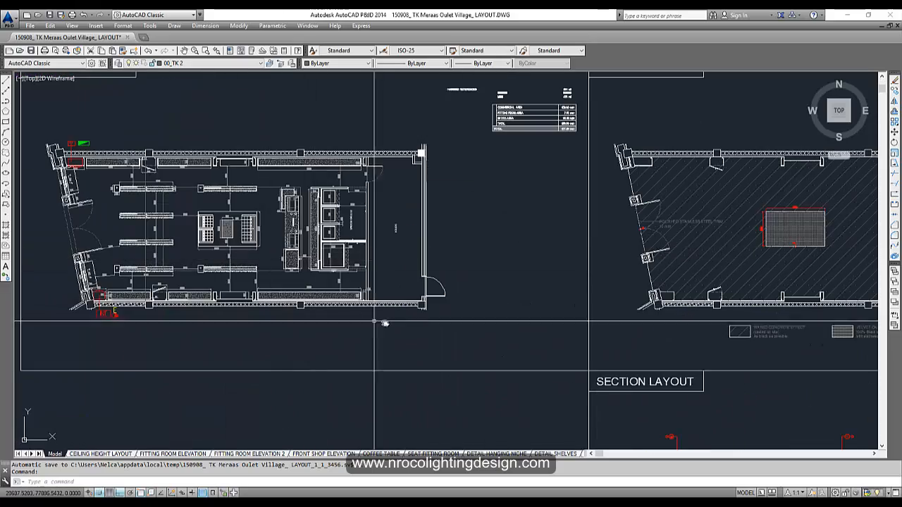
scroll(385, 322, "down", 2)
middle_click_drag(486, 296, 445, 256)
scroll(281, 277, "up", 1)
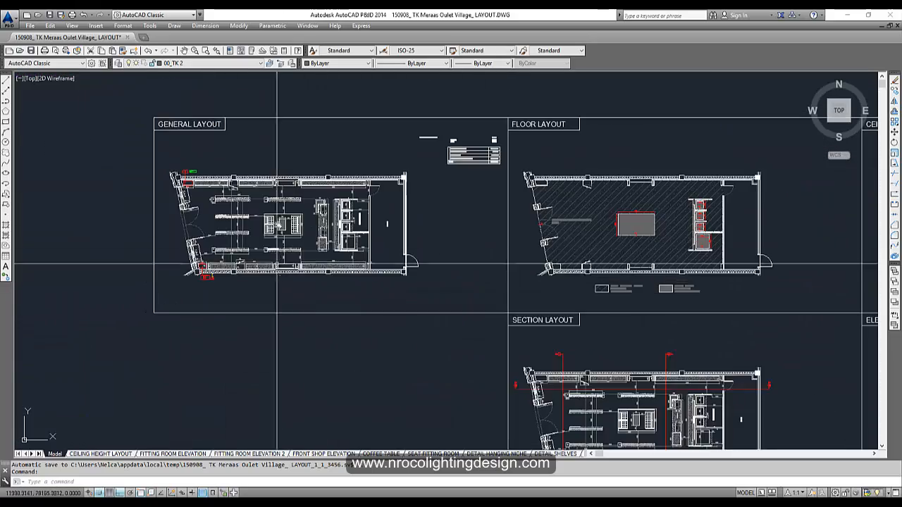
scroll(279, 223, "up", 4)
middle_click_drag(277, 226, 173, 196)
scroll(172, 196, "down", 6)
middle_click_drag(334, 238, 306, 237)
scroll(392, 217, "up", 2)
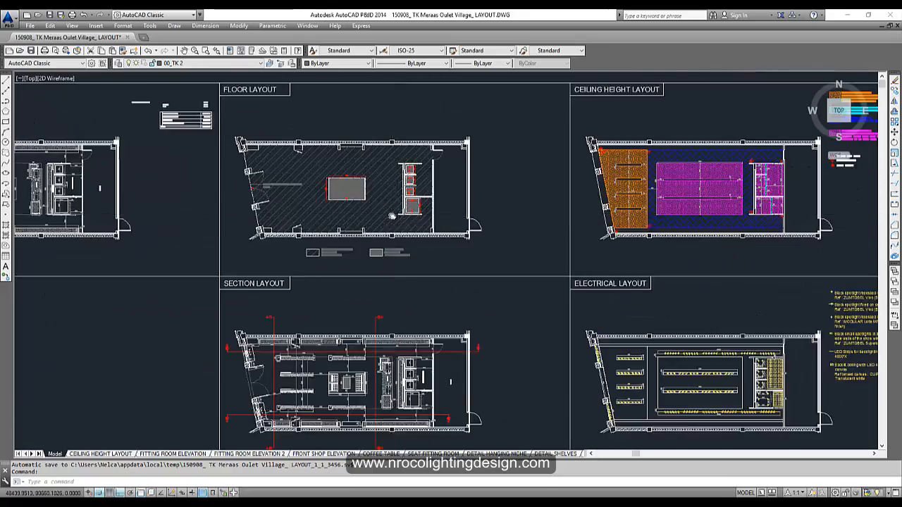
scroll(392, 216, "up", 2)
middle_click_drag(381, 213, 397, 143)
middle_click_drag(372, 436, 401, 281)
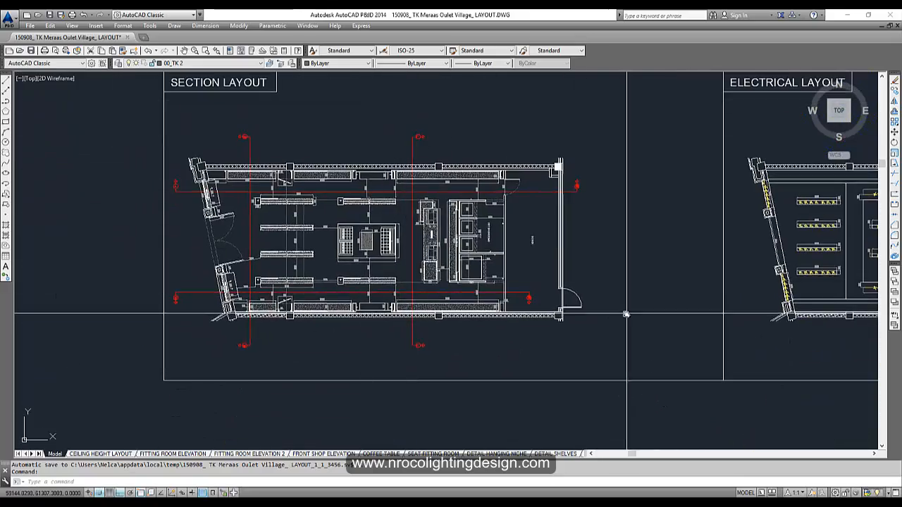
mouse_move(626, 314)
middle_mouse_down()
mouse_move(318, 310)
mouse_move(483, 319)
middle_mouse_up()
mouse_move(378, 261)
middle_mouse_down()
mouse_move(400, 264)
mouse_move(244, 357)
middle_mouse_up()
scroll(496, 272, "down", 4)
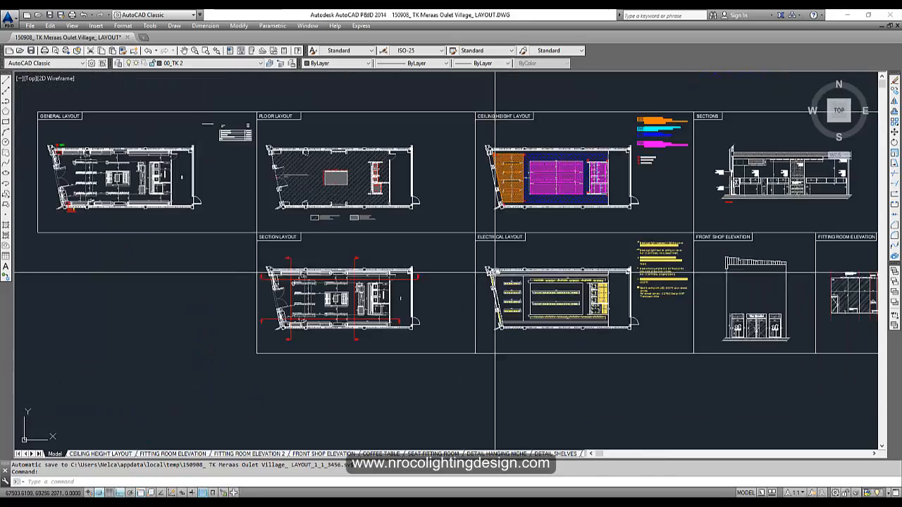
middle_click_drag(506, 256, 237, 244)
scroll(293, 168, "up", 4)
scroll(472, 271, "down", 2)
middle_click_drag(489, 213, 399, 181)
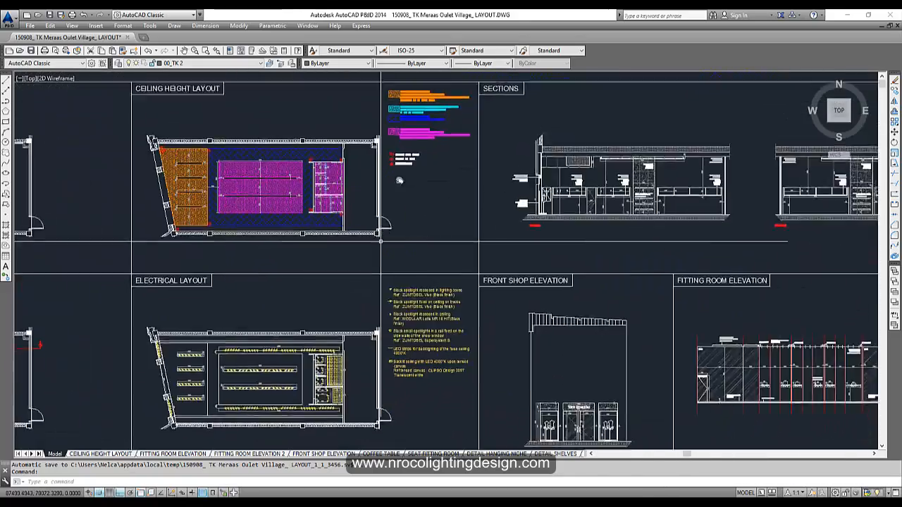
middle_click_drag(650, 376, 511, 257)
middle_click_drag(846, 295, 587, 301)
scroll(586, 301, "down", 2)
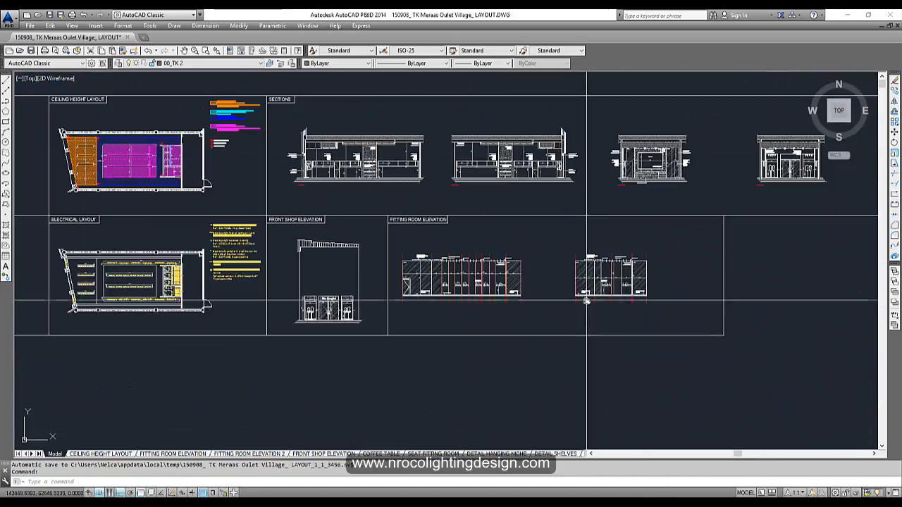
middle_click_drag(258, 269, 385, 297)
scroll(380, 301, "down", 2)
mouse_move(302, 324)
middle_mouse_down()
mouse_move(517, 336)
mouse_move(289, 320)
middle_mouse_up()
scroll(365, 330, "down", 2)
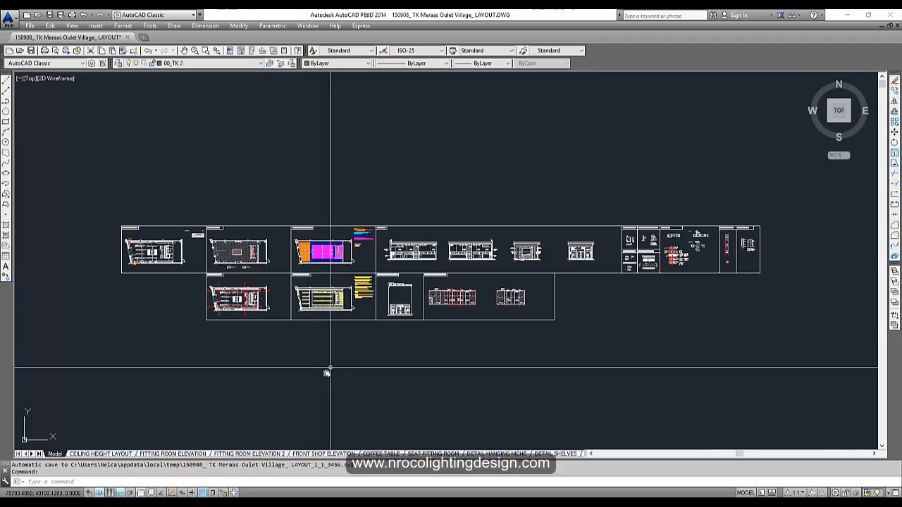
middle_click_drag(231, 393, 334, 283)
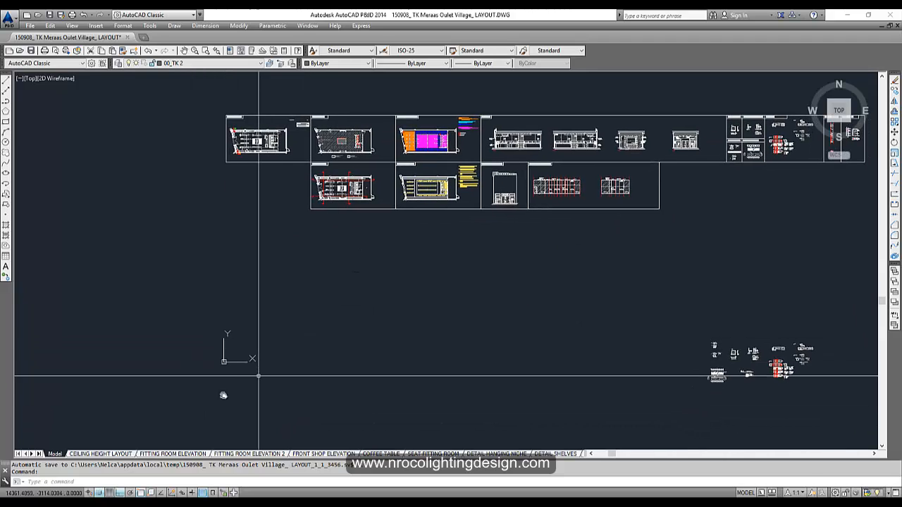
- View the CEILING HEIGHT LAYOUT, FITTING ROOM ELEVATION and FRONT SHOP ELEVATION sheets
left_click(82, 454)
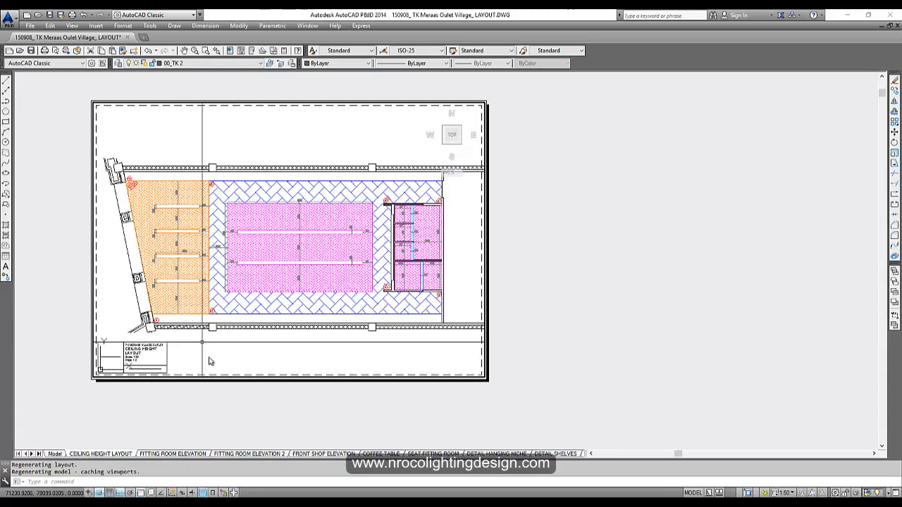
double_click(58, 359)
scroll(267, 313, "up", 4)
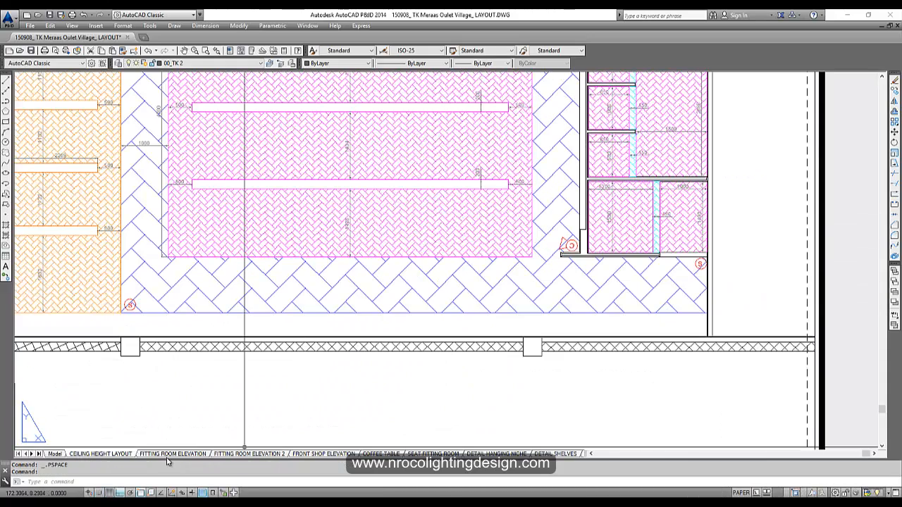
left_click(169, 455)
left_click(585, 359)
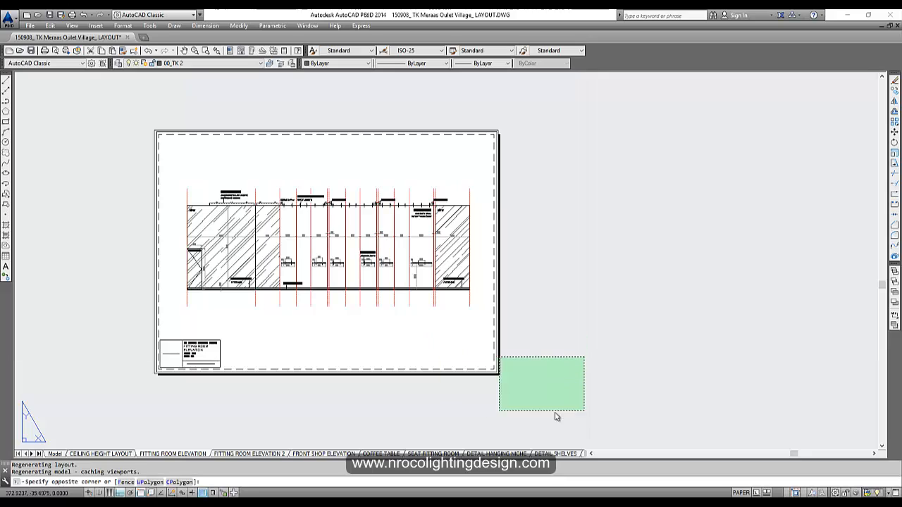
key("ctrl+Page_Down")
key("ctrl+Page_Down")
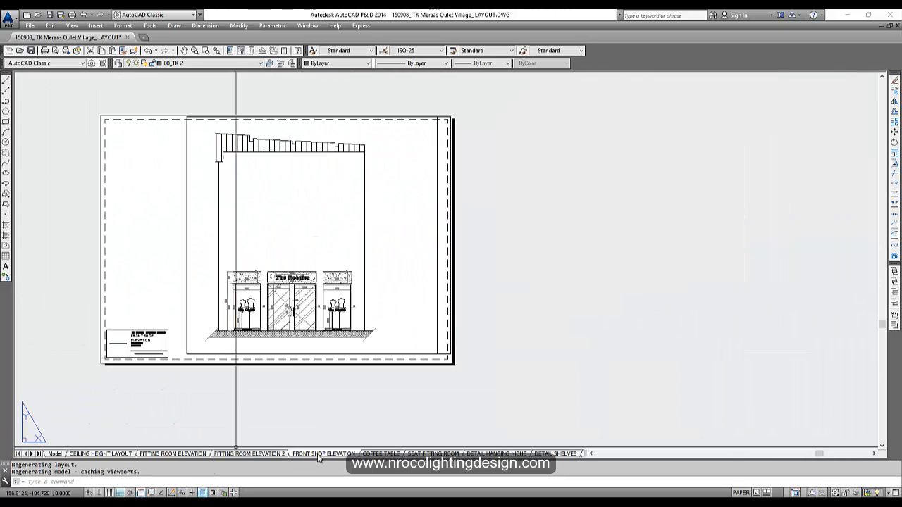
scroll(280, 322, "up", 6)
scroll(265, 297, "down", 2)
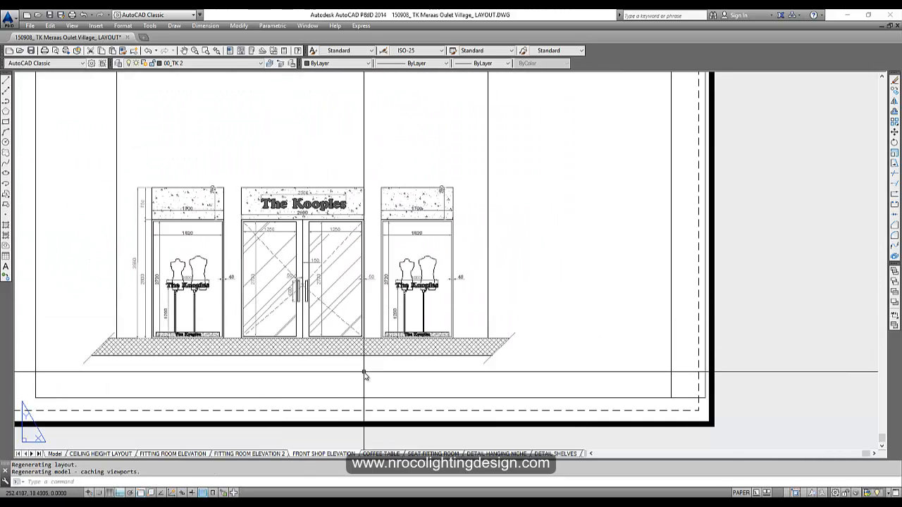
middle_click_drag(364, 375, 343, 334)
- Look at the COFFEE TABLE sheet, then the upper elevation on SEAT FITTING ROOM
left_click(385, 455)
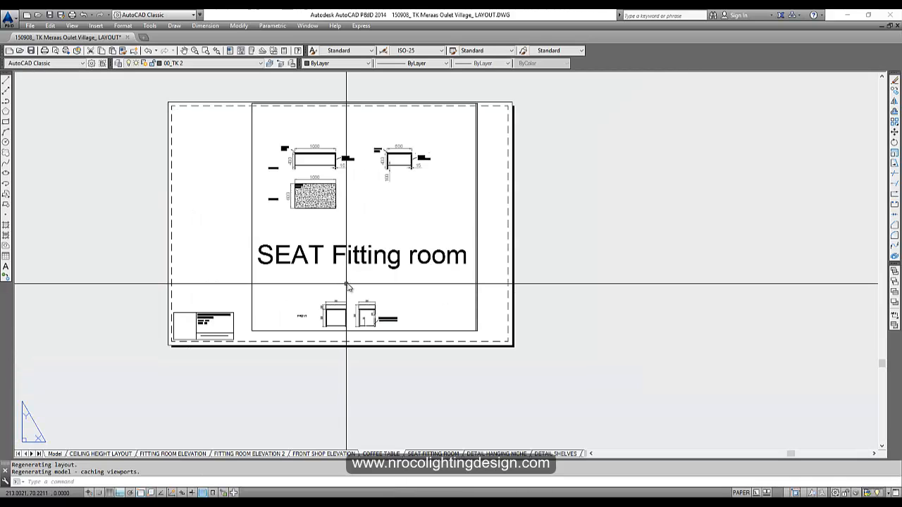
left_click(397, 406)
left_click(439, 390)
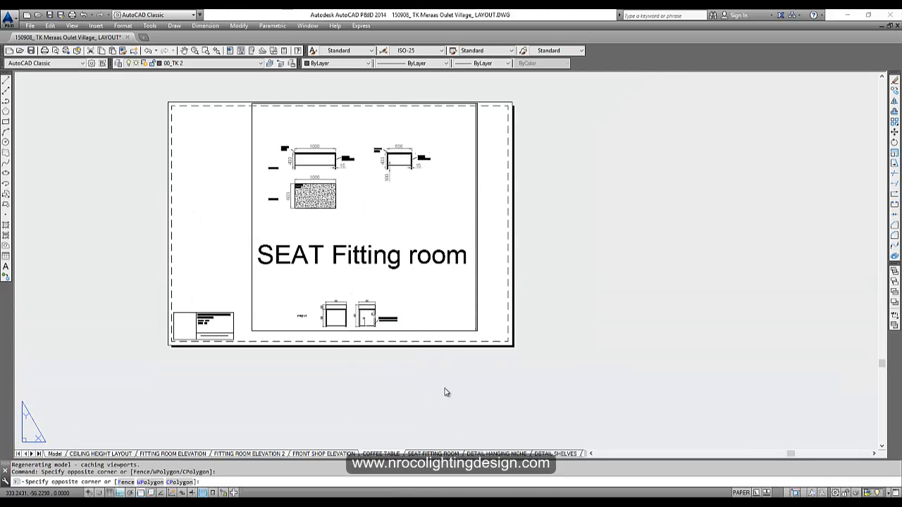
left_click(395, 384)
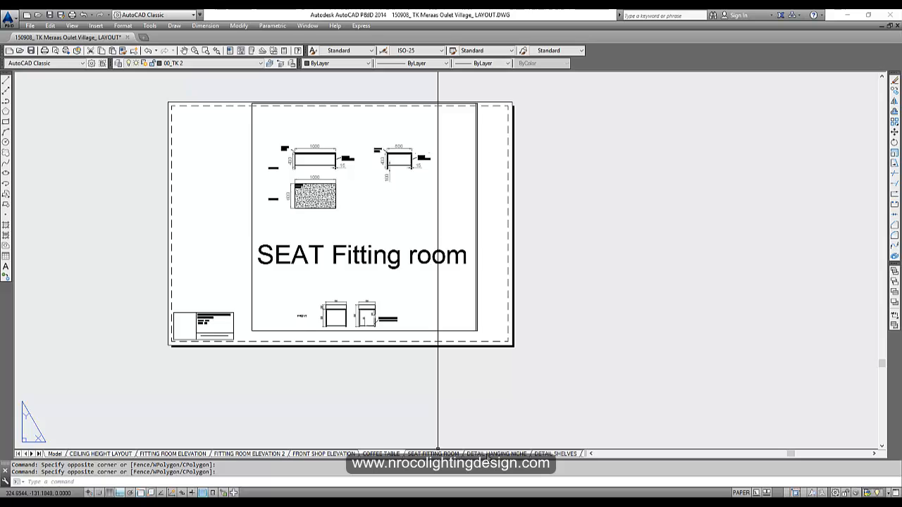
left_click(434, 454)
scroll(383, 348, "up", 5)
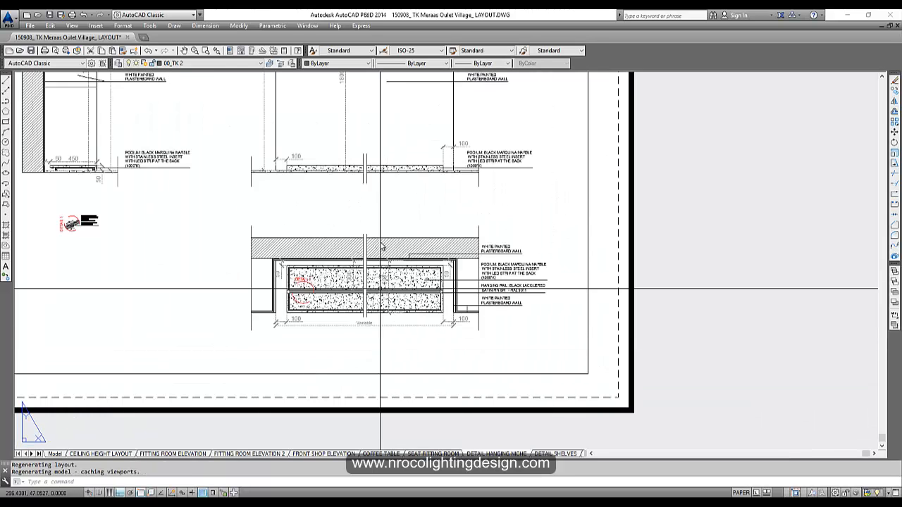
middle_click_drag(381, 289, 425, 376)
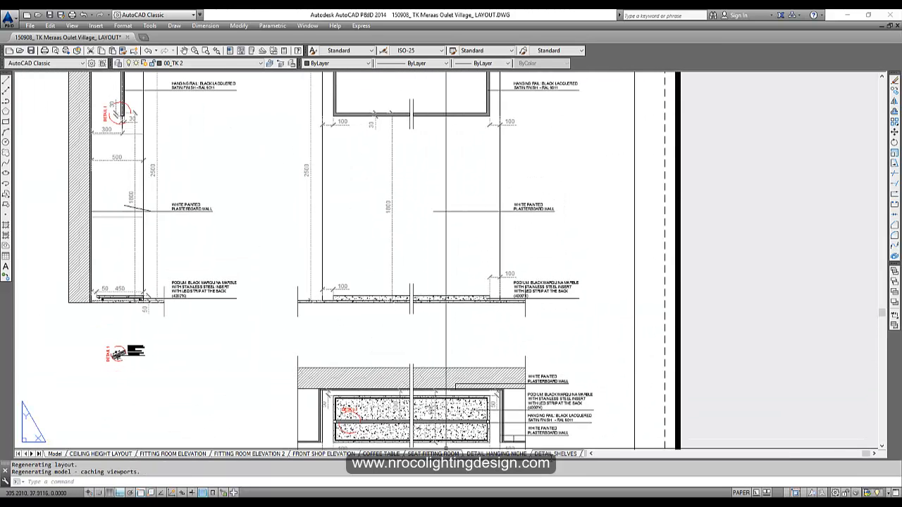
- Look at DETAIL HANGING NICHE and ELECTRICAL LAYOUT, ending on the GENERAL LAYOUT sheet
left_click(500, 453)
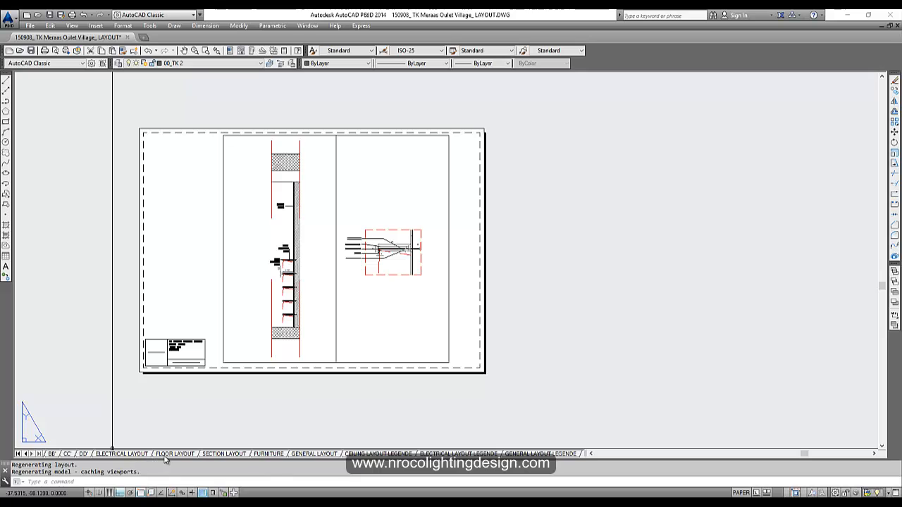
left_click(120, 454)
scroll(281, 367, "up", 2)
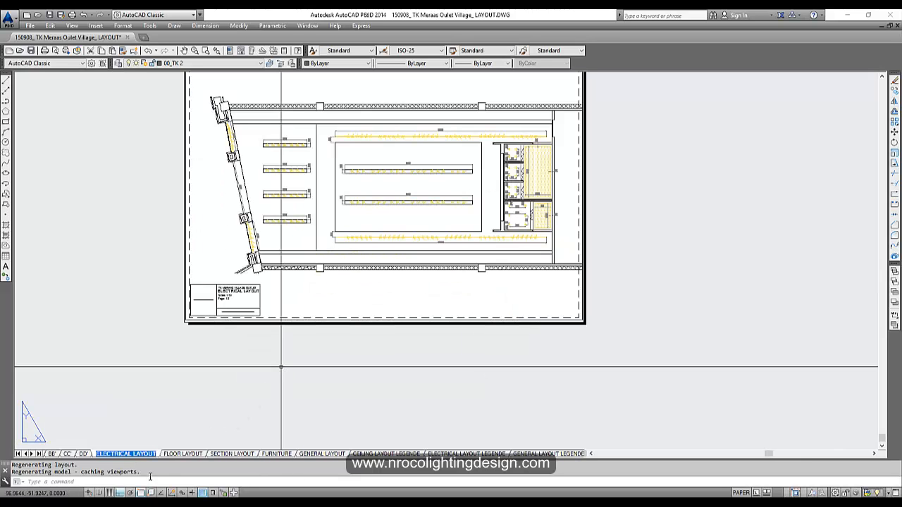
left_click(321, 454)
scroll(404, 444, "up", 3)
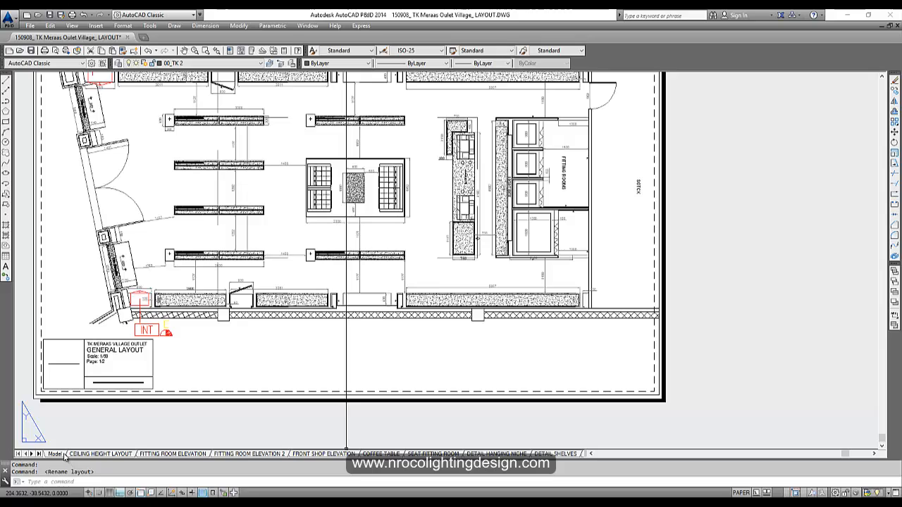
- Return to model space and centre the row of shop layout drawings
left_click(61, 455)
scroll(292, 308, "down", 4)
scroll(299, 196, "up", 6)
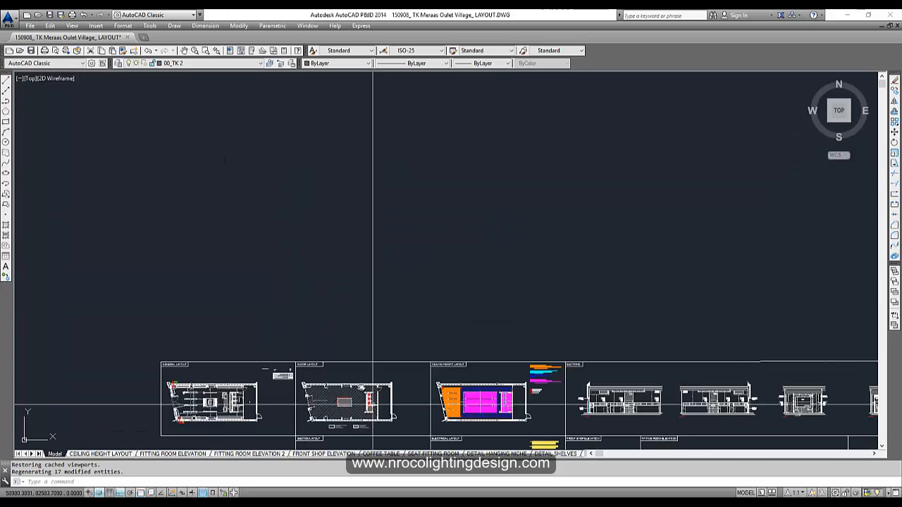
mouse_move(386, 445)
middle_mouse_down()
mouse_move(348, 308)
mouse_move(99, 251)
middle_mouse_up()
scroll(153, 274, "up", 3)
scroll(248, 322, "down", 3)
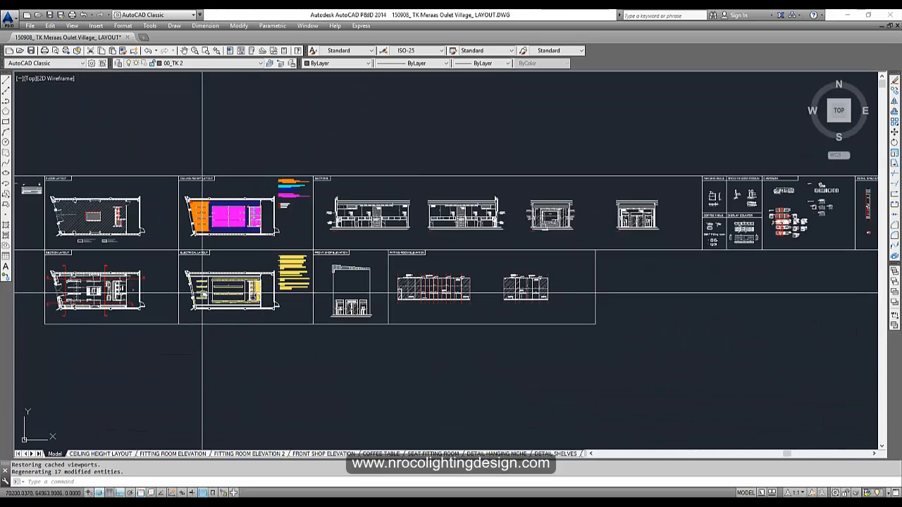
middle_click_drag(74, 366, 216, 386)
- Open the FITTING ROOM ELEVATION 2 sheet and zoom in on the elevation
left_click(258, 455)
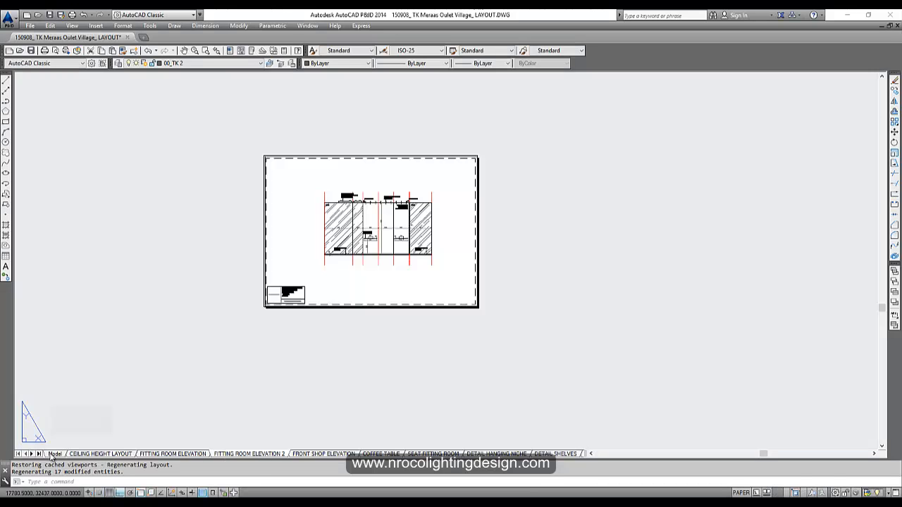
scroll(296, 275, "up", 4)
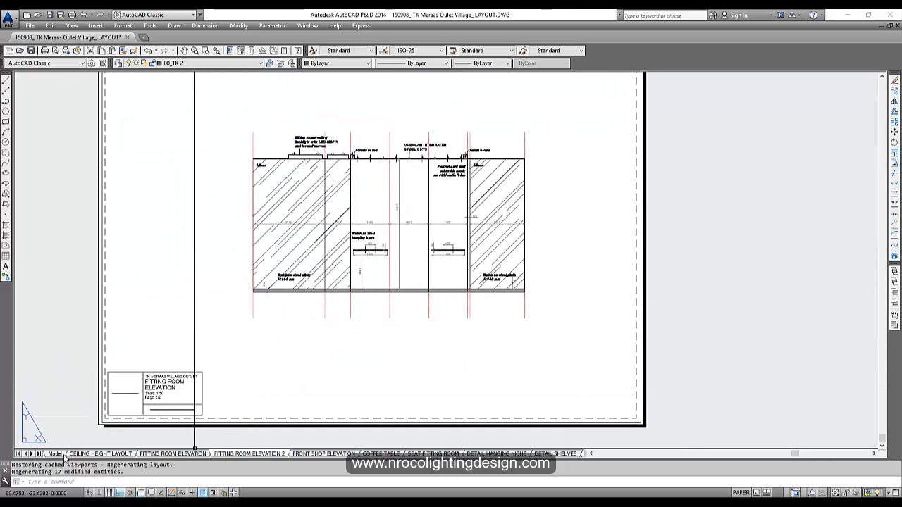
scroll(406, 334, "down", 2)
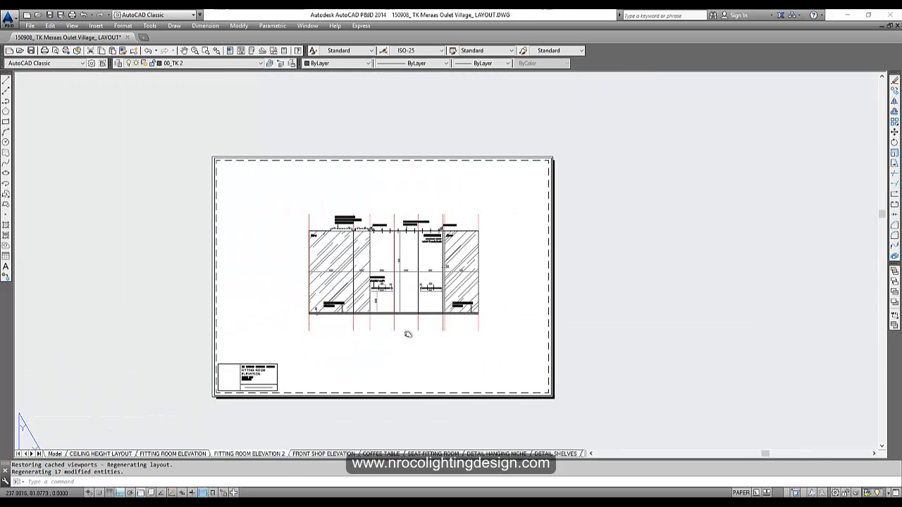
scroll(411, 329, "up", 2)
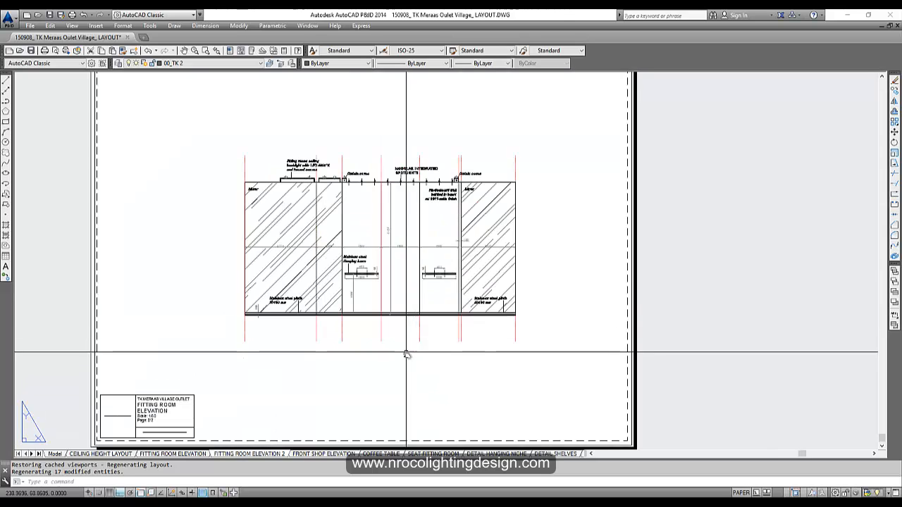
scroll(390, 326, "down", 3)
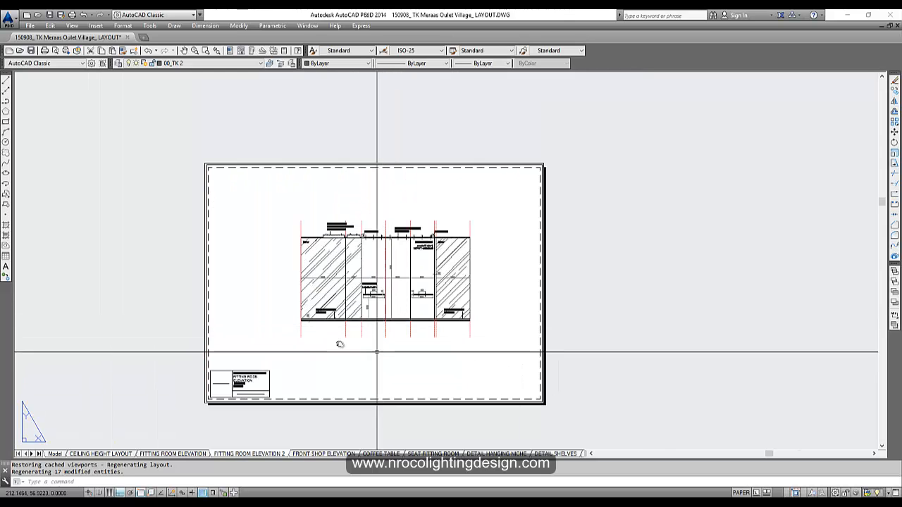
middle_click_drag(329, 343, 335, 338)
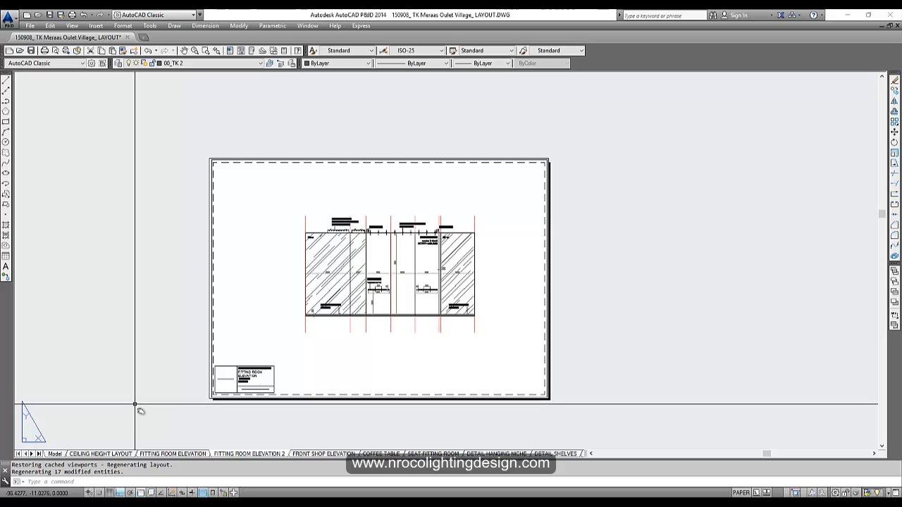
left_click(54, 454)
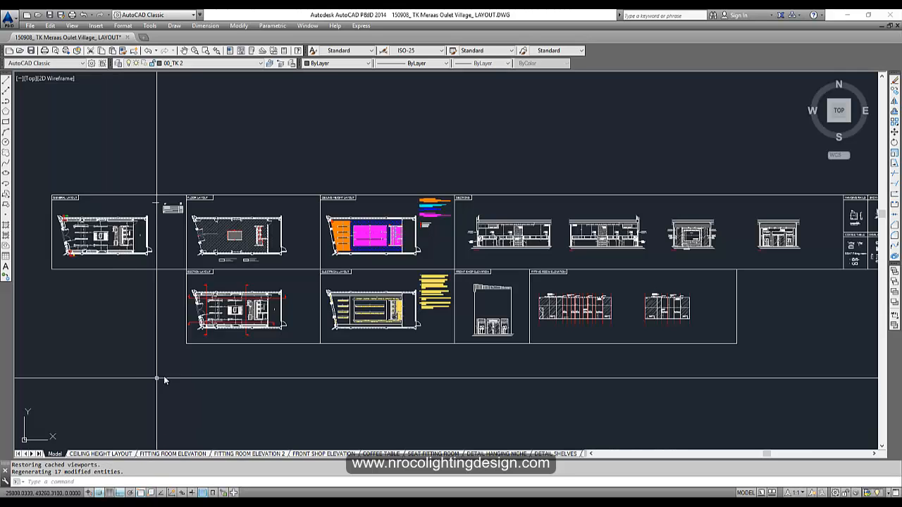
scroll(141, 253, "up", 4)
scroll(245, 233, "up", 4)
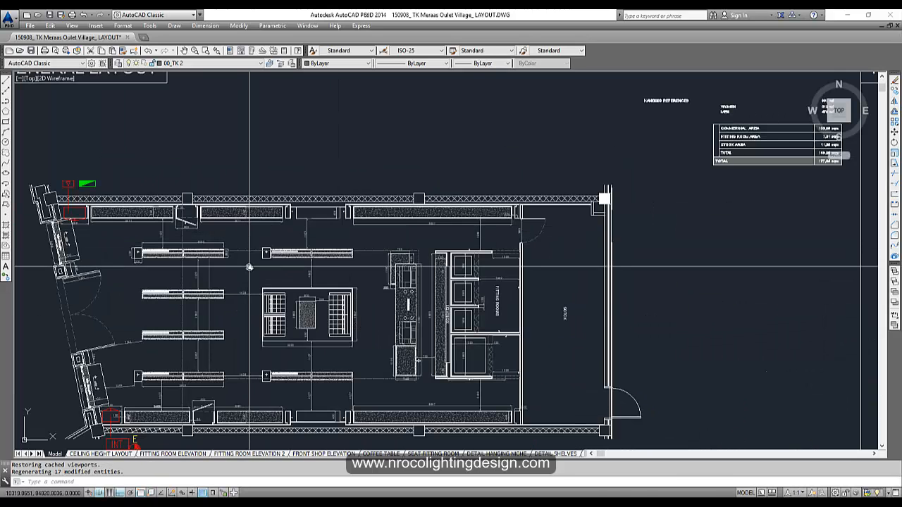
scroll(259, 303, "down", 2)
scroll(260, 303, "down", 5)
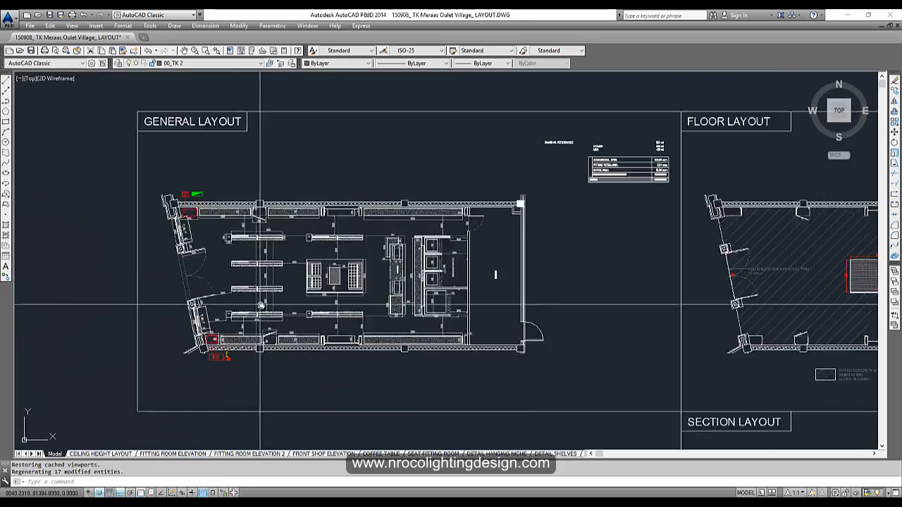
scroll(372, 310, "up", 5)
scroll(393, 310, "down", 1)
scroll(353, 317, "down", 1)
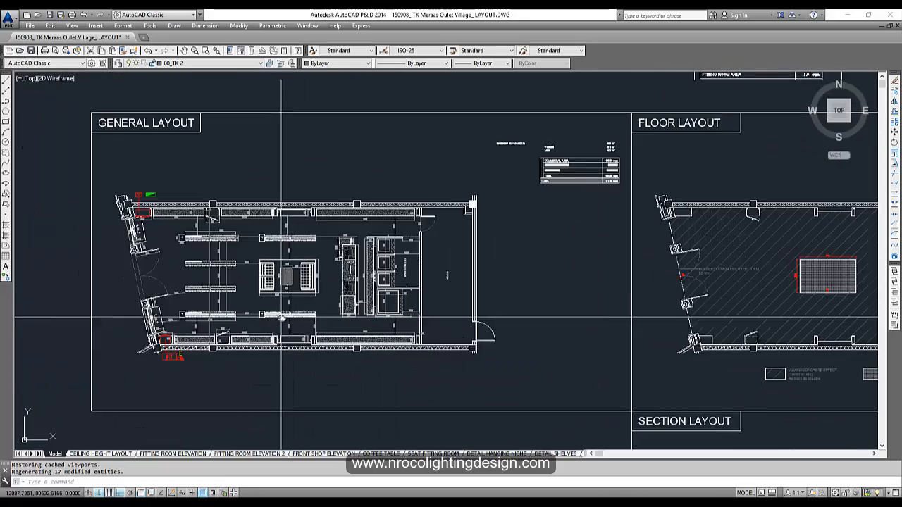
scroll(141, 361, "up", 2)
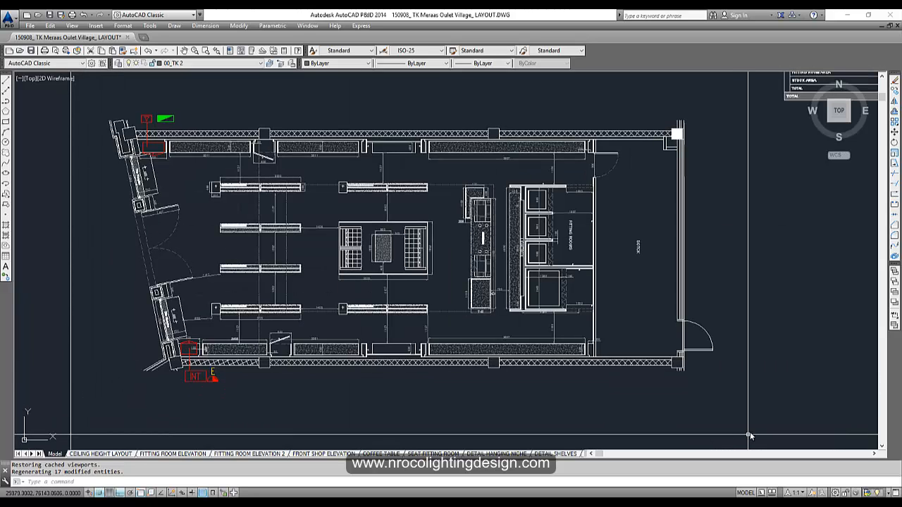
scroll(666, 438, "down", 2)
scroll(709, 433, "up", 2)
scroll(634, 443, "down", 2)
scroll(670, 437, "up", 2)
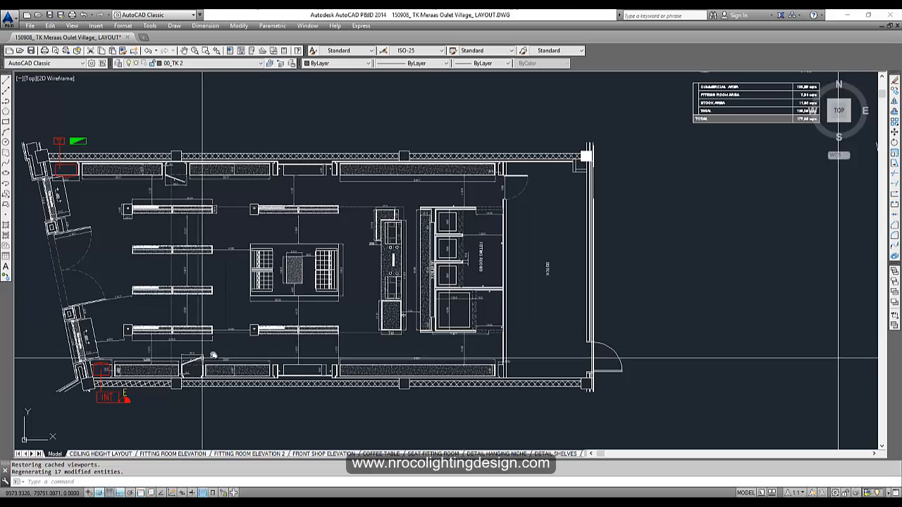
middle_click_drag(298, 320, 375, 302)
scroll(270, 288, "up", 3)
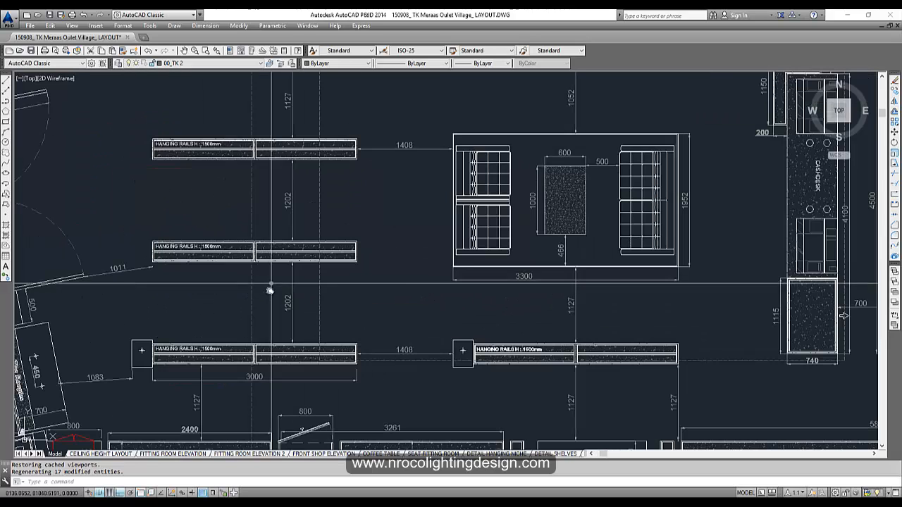
middle_click_drag(562, 249, 455, 297)
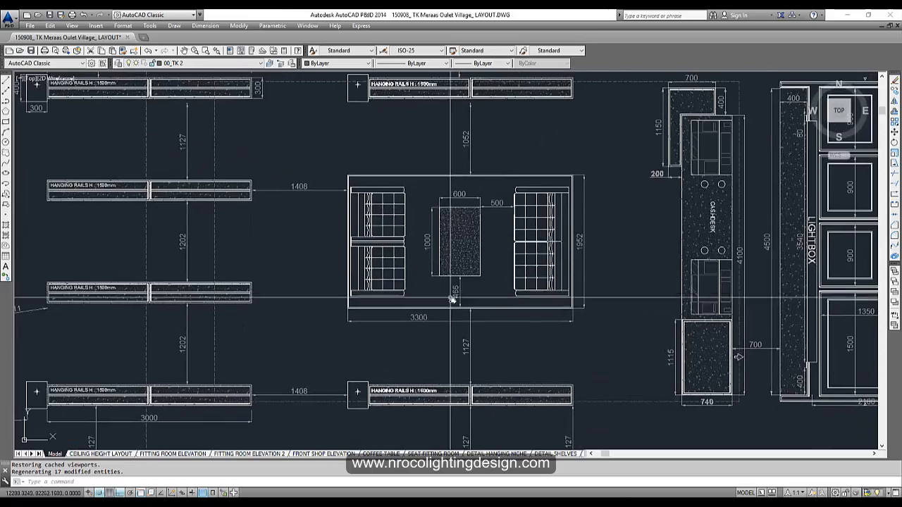
scroll(454, 298, "down", 4)
middle_click_drag(616, 362, 521, 361)
scroll(547, 365, "up", 2)
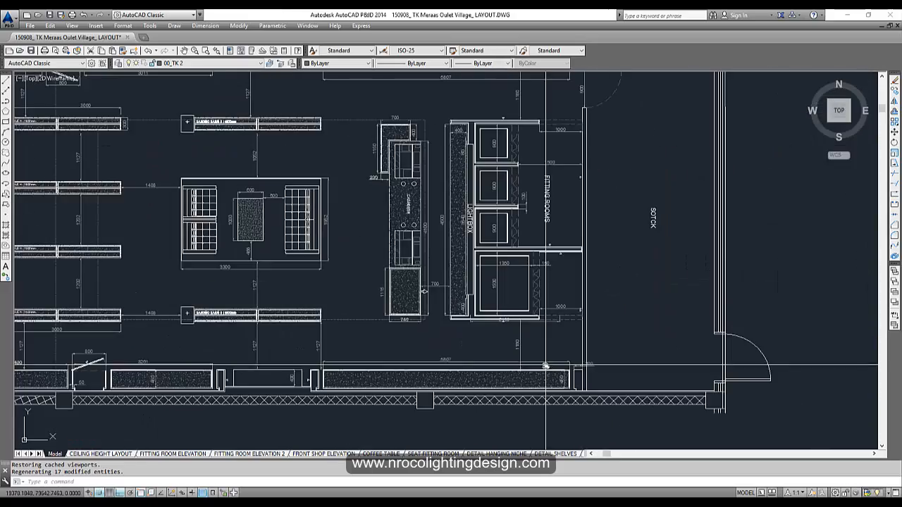
scroll(560, 384, "down", 2)
middle_click_drag(609, 414, 548, 360)
scroll(547, 360, "down", 4)
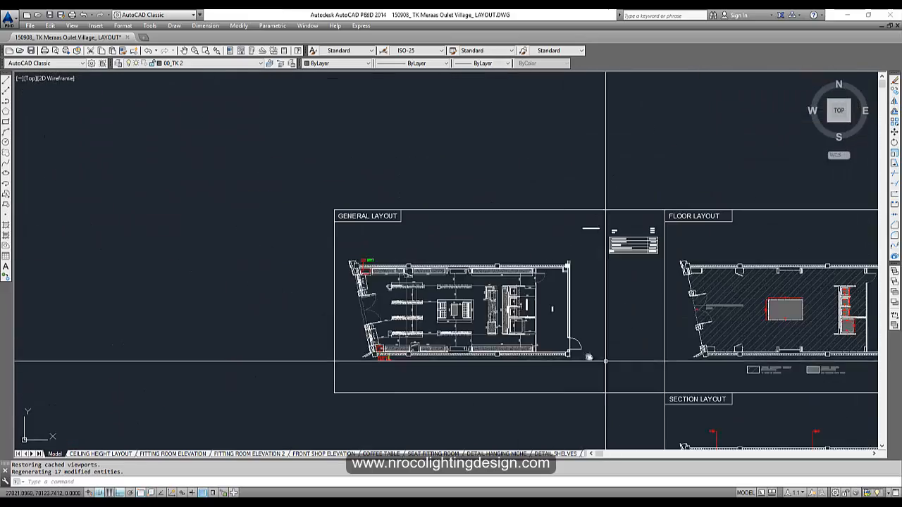
mouse_move(803, 380)
middle_mouse_down()
mouse_move(463, 300)
mouse_move(427, 282)
middle_mouse_up()
middle_click_drag(536, 381, 376, 285)
middle_click_drag(563, 297, 328, 312)
scroll(437, 331, "down", 2)
middle_click_drag(574, 334, 347, 305)
scroll(347, 305, "down", 4)
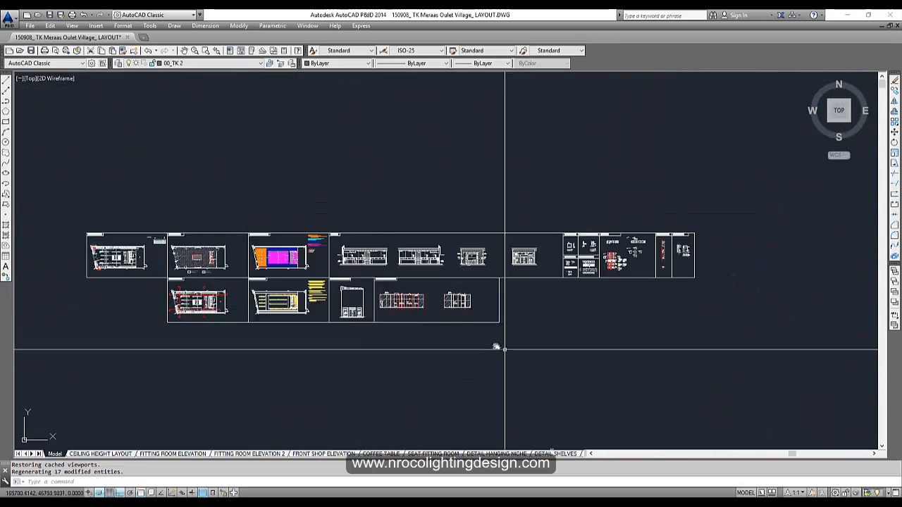
mouse_move(496, 346)
middle_mouse_down()
mouse_move(467, 314)
mouse_move(500, 312)
middle_mouse_up()
scroll(260, 297, "up", 4)
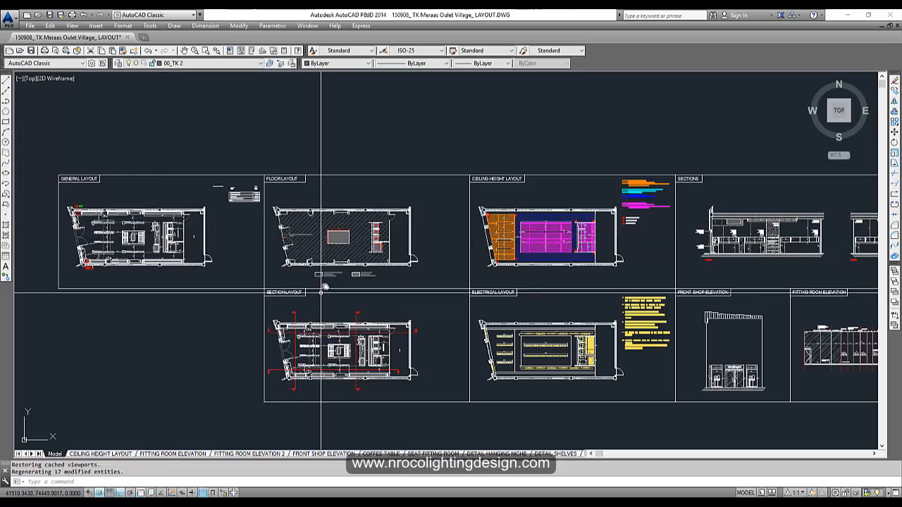
scroll(324, 285, "up", 4)
scroll(324, 309, "down", 4)
middle_click_drag(391, 296, 357, 230)
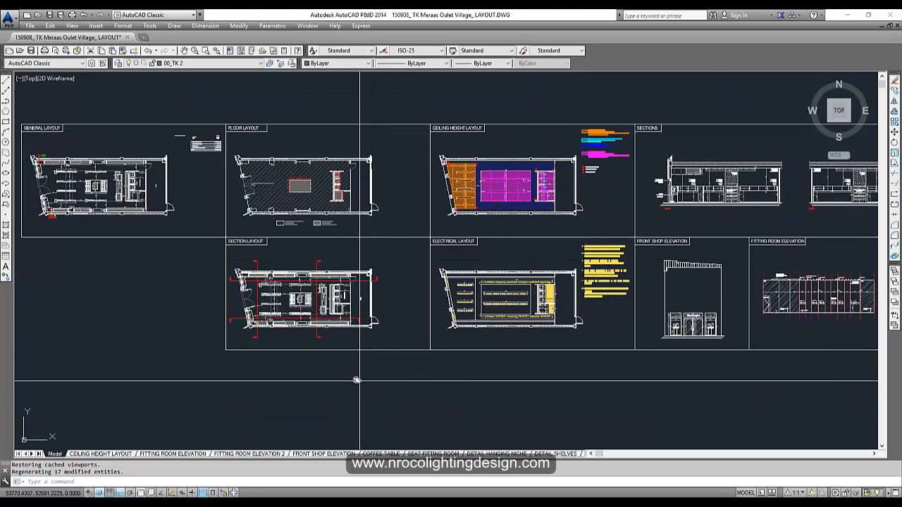
middle_click_drag(419, 267, 499, 300)
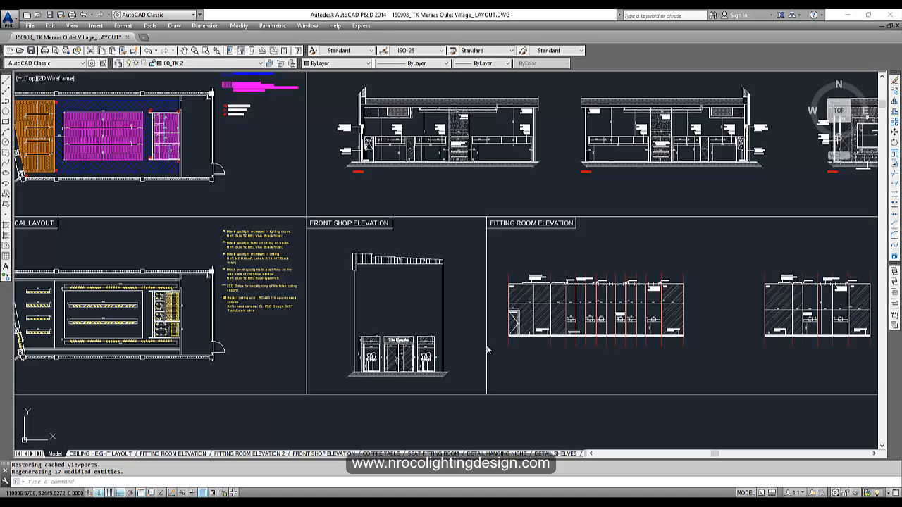
mouse_move(207, 502)
left_click(358, 472)
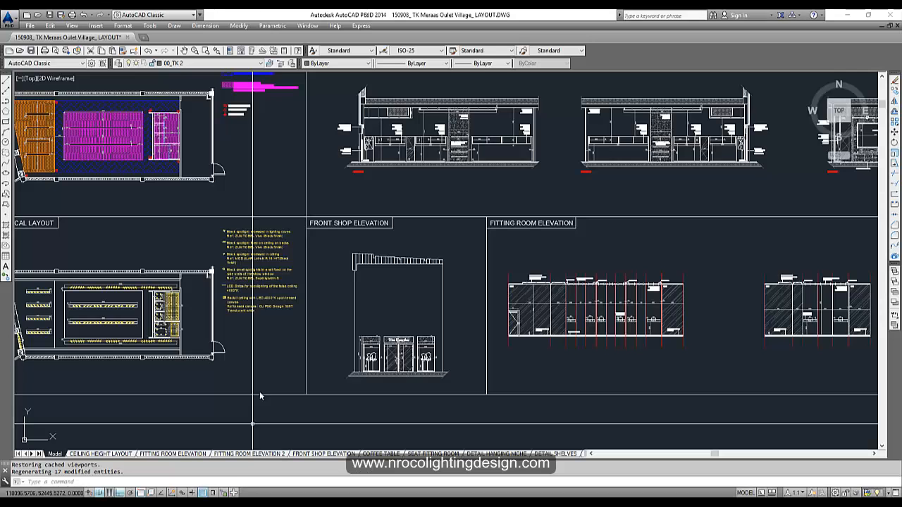
middle_click_drag(278, 301, 373, 316)
mouse_move(518, 336)
middle_mouse_down()
mouse_move(490, 322)
mouse_move(467, 327)
middle_mouse_up()
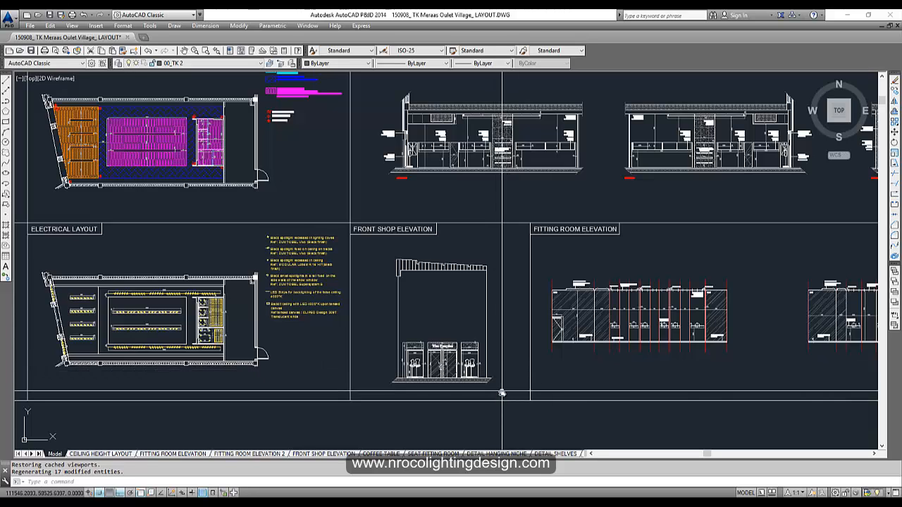
- Zoom in on the Front Shop Elevation with The Kooples shopfront, then bring up the browser previews
scroll(462, 372, "up", 2)
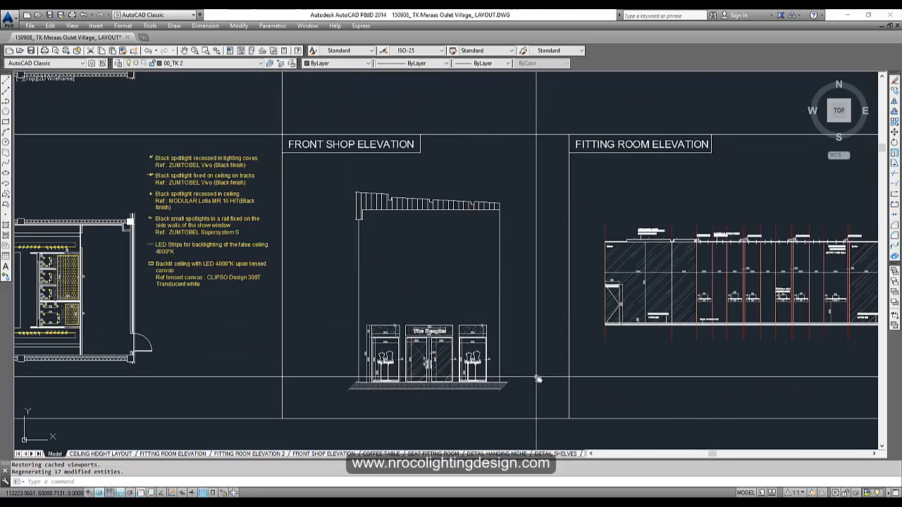
scroll(539, 376, "up", 4)
middle_click_drag(539, 376, 689, 317)
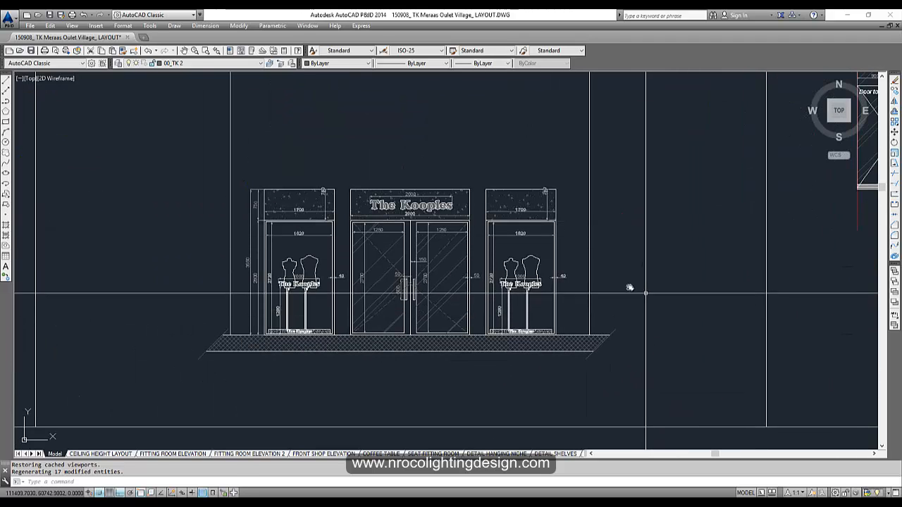
scroll(459, 208, "up", 2)
middle_click_drag(540, 274, 536, 254)
scroll(537, 253, "down", 2)
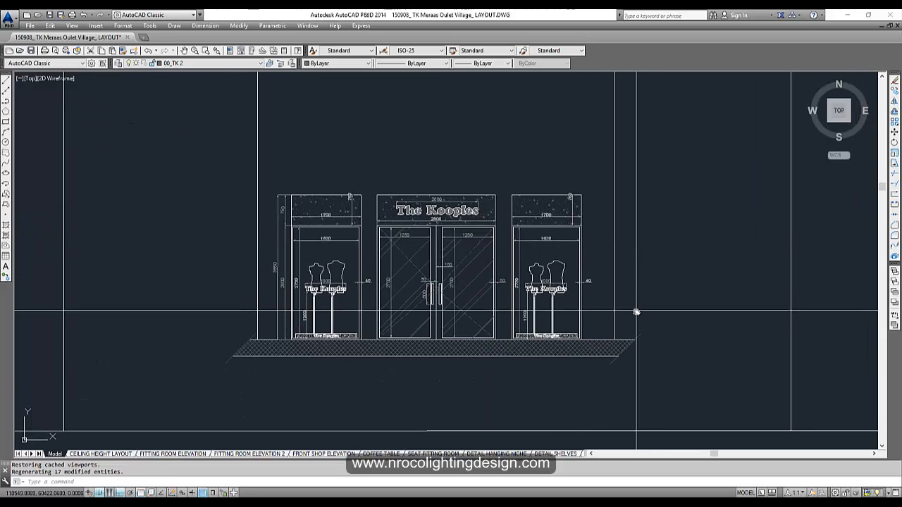
scroll(637, 313, "up", 4)
scroll(636, 312, "down", 4)
scroll(631, 293, "up", 4)
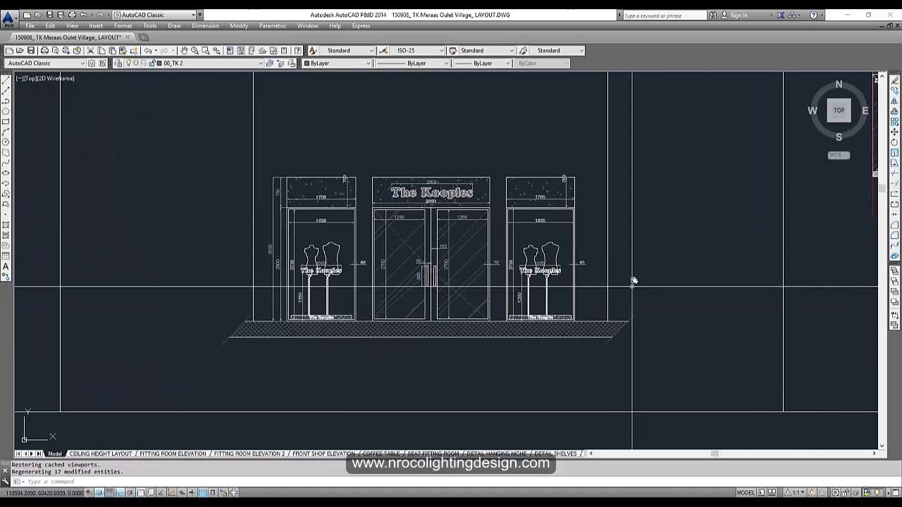
scroll(691, 386, "down", 5)
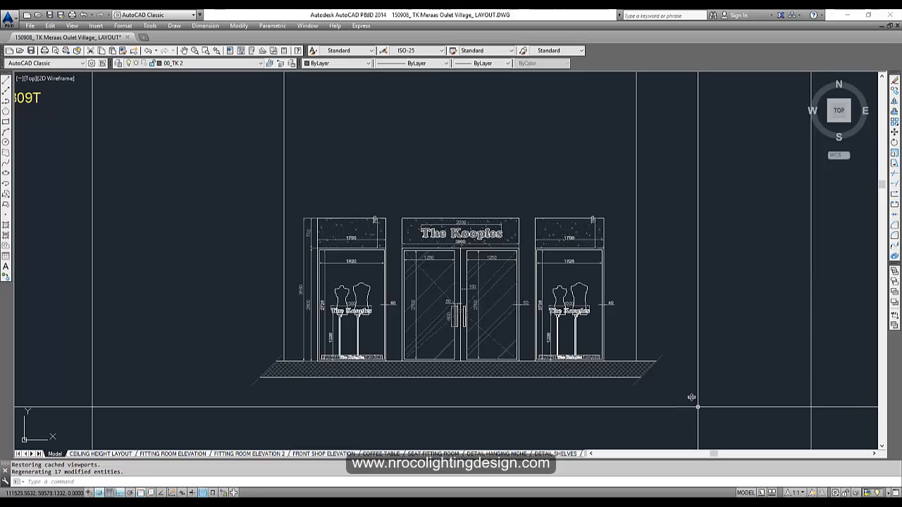
middle_click_drag(692, 398, 677, 379)
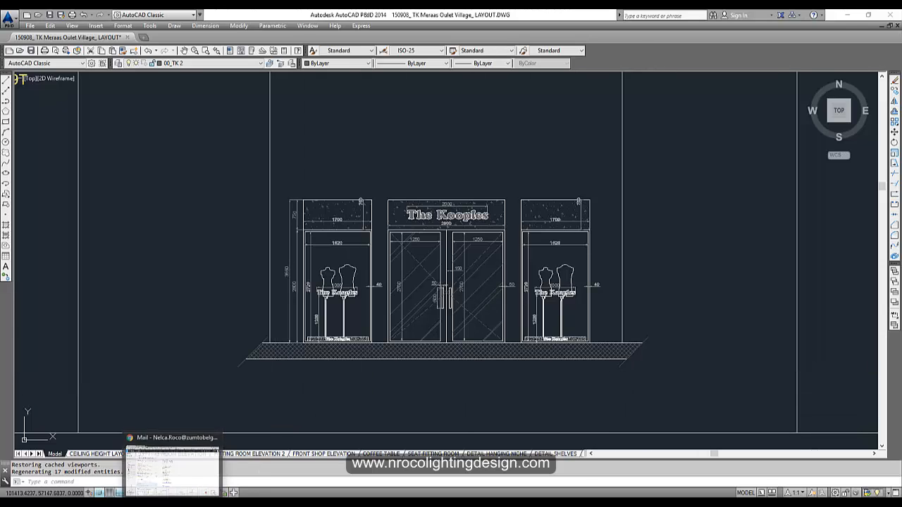
left_click(162, 469)
- Search Google Images for 'the kooples retail shop'
left_click(194, 17)
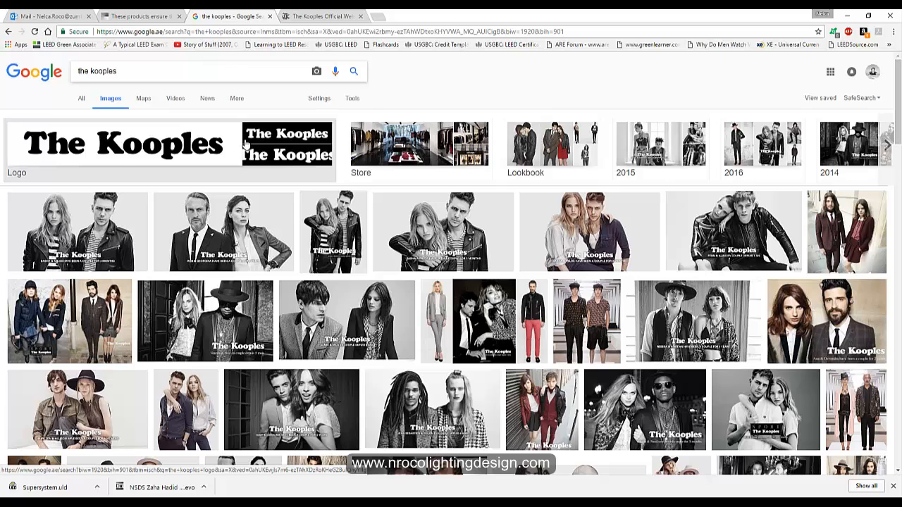
type("retail shop")
key("Return")
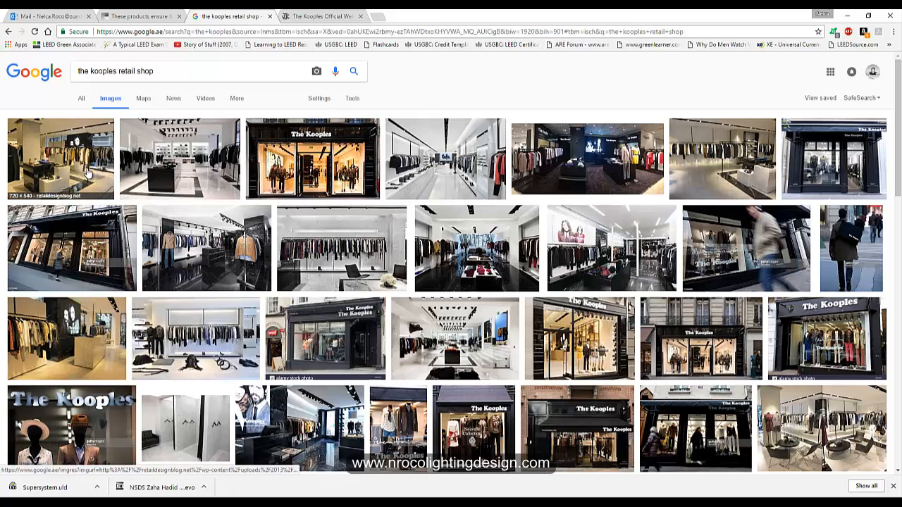
- Preview the first store interior result and three of its related images
left_click(86, 169)
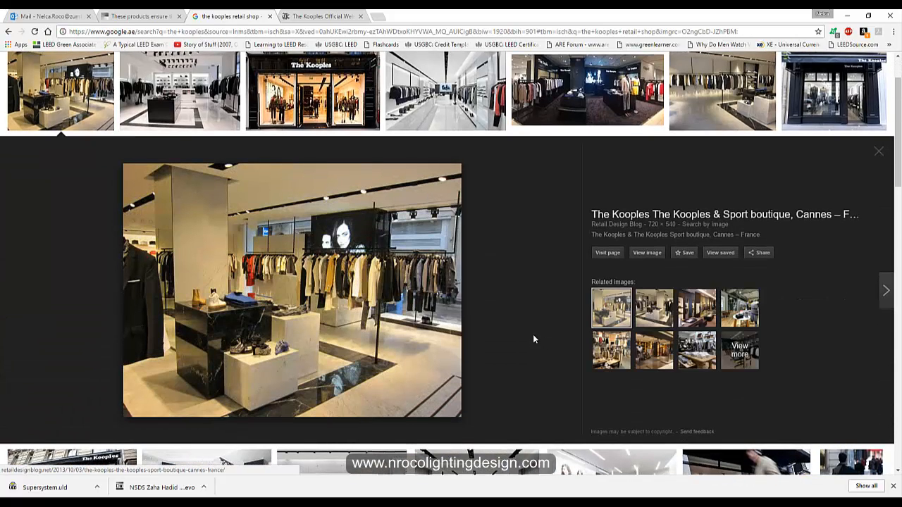
left_click(654, 310)
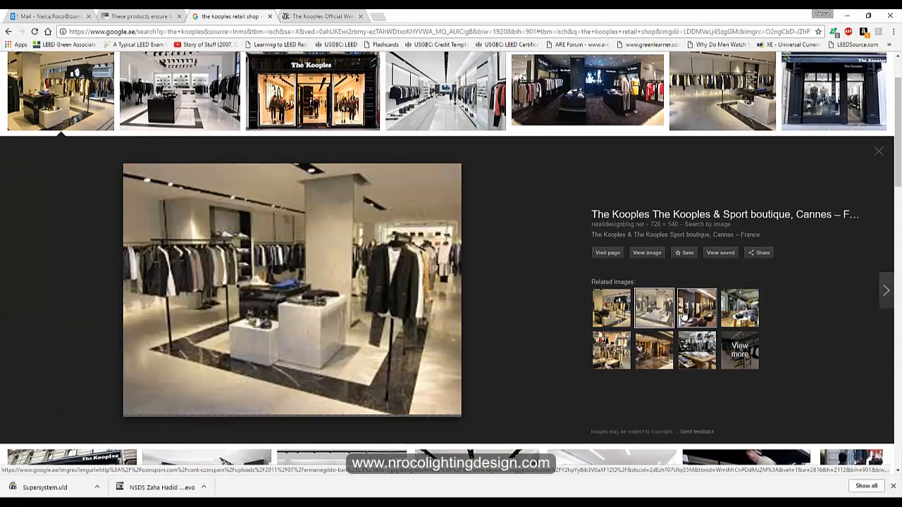
left_click(697, 308)
left_click(740, 308)
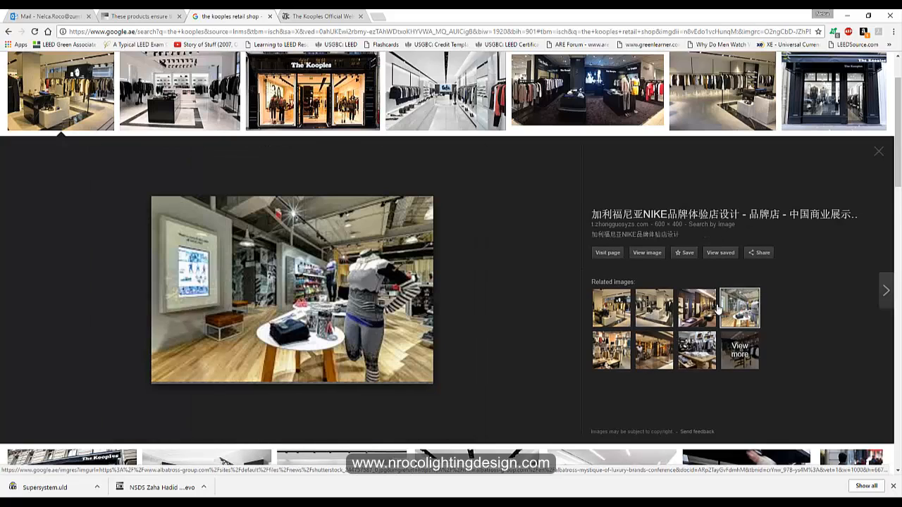
scroll(683, 326, "up", 1)
scroll(684, 325, "down", 1)
scroll(364, 252, "up", 1)
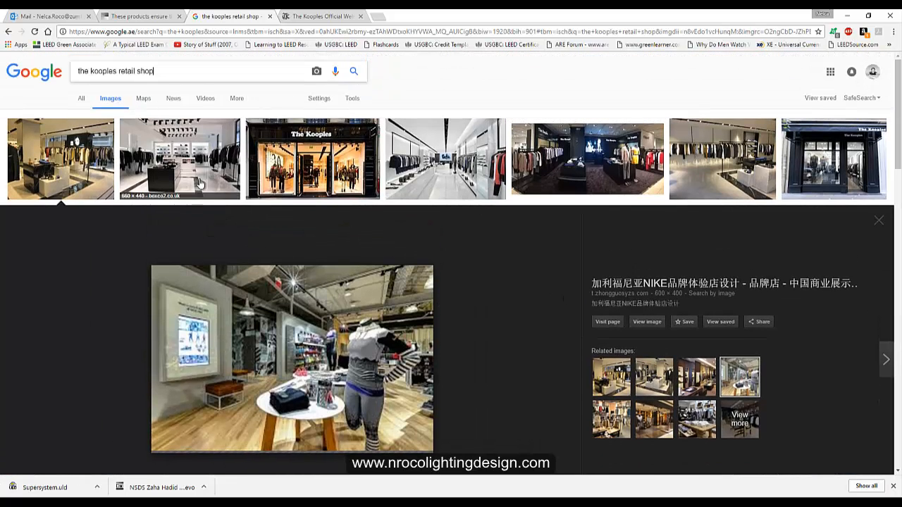
- Preview the Cannes, white and marble interiors, plus Paris XVII, Bruxelles and Los Angeles stores
left_click(616, 378)
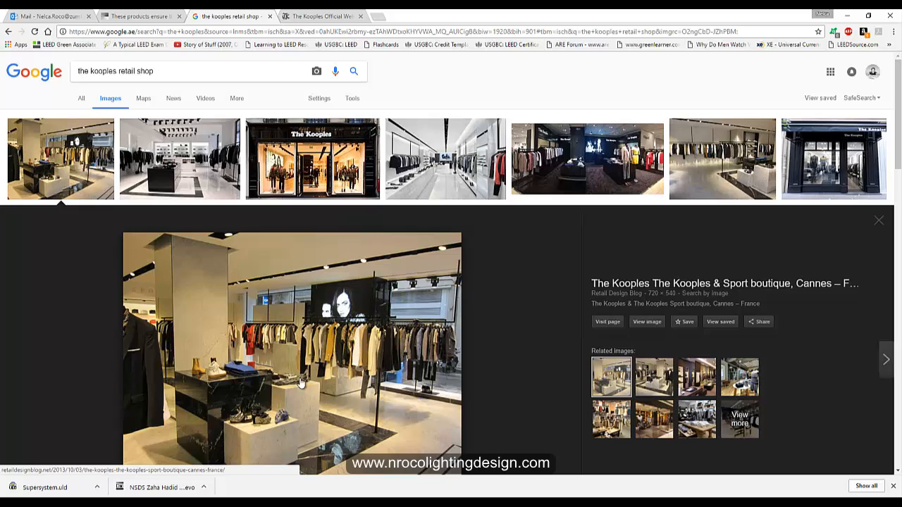
left_click(185, 159)
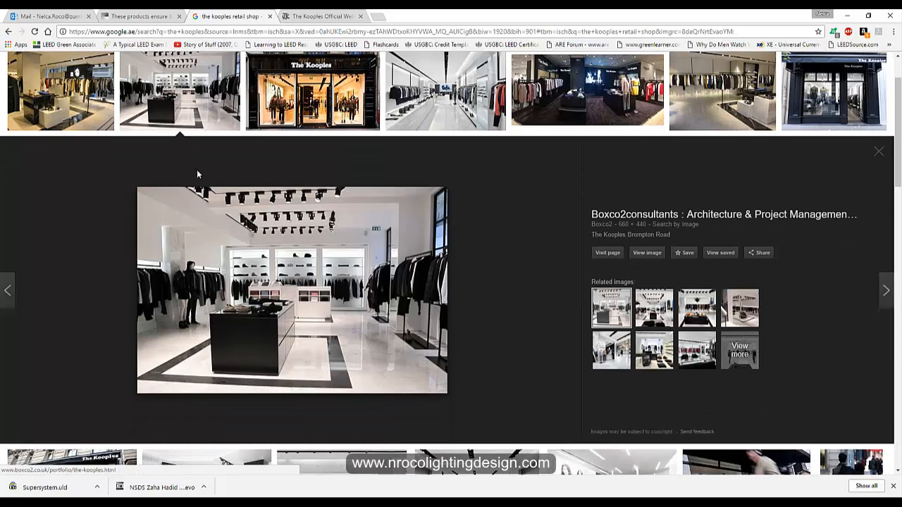
left_click(326, 106)
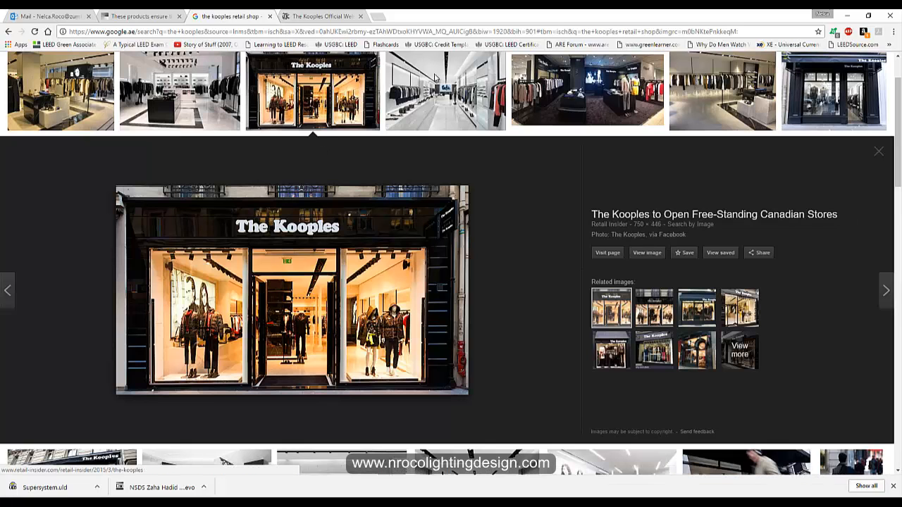
left_click(443, 95)
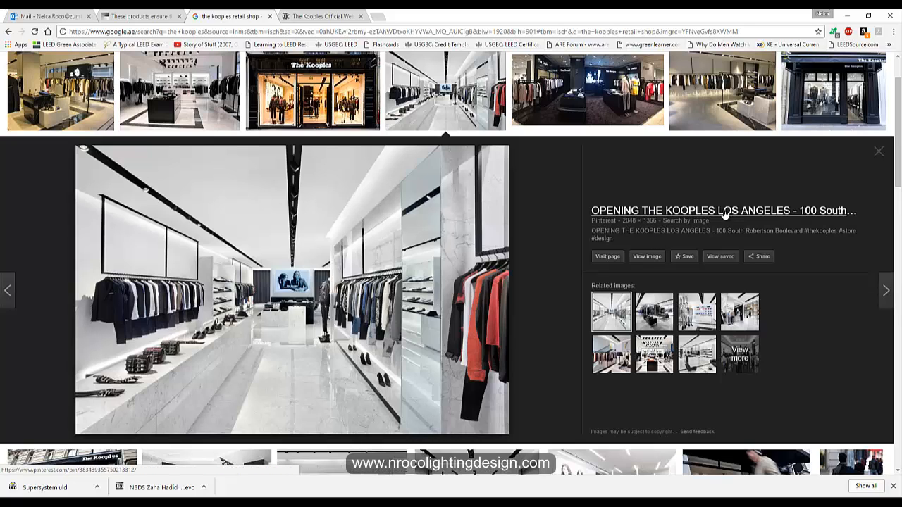
left_click(658, 318)
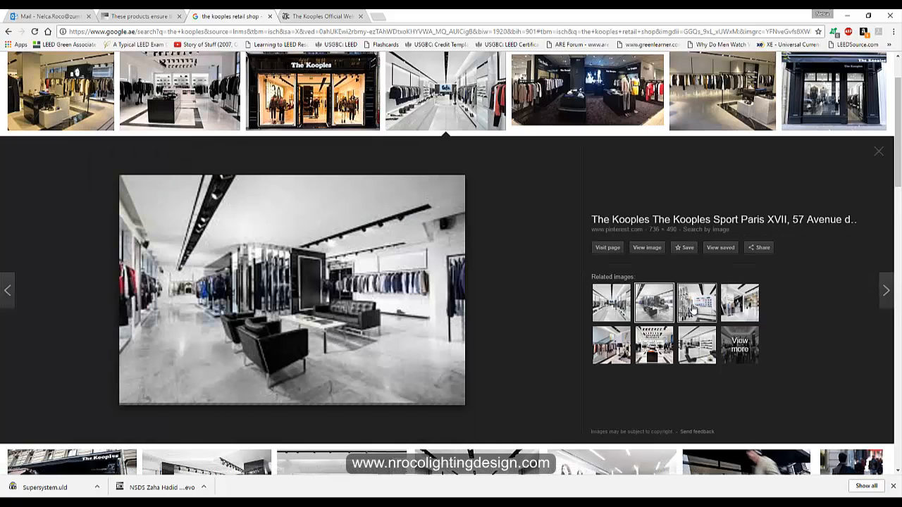
left_click(693, 309)
left_click(737, 310)
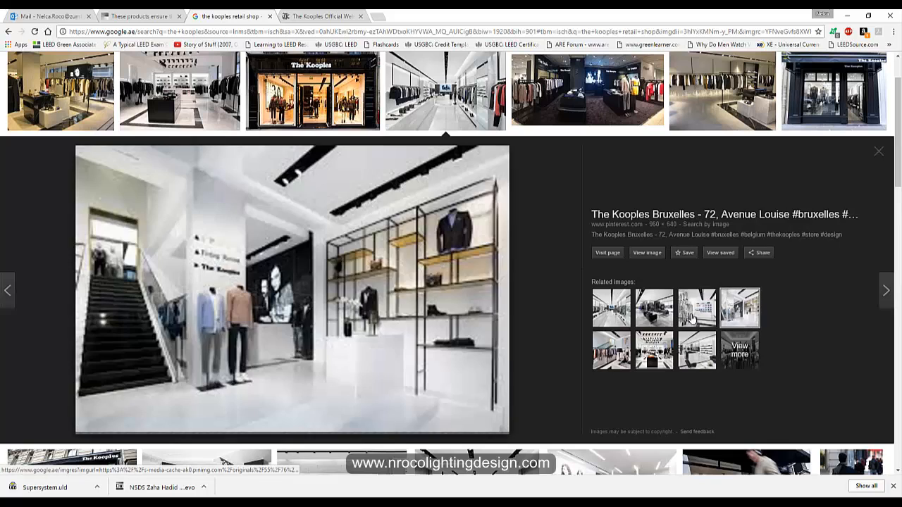
left_click(611, 319)
scroll(499, 211, "up", 1)
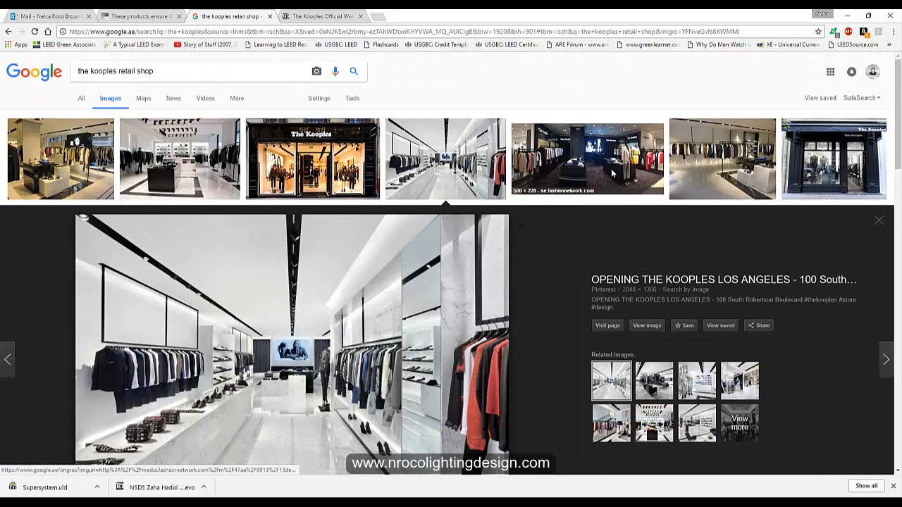
- Preview the Cannes, Amsterdam, Glamshops, Rue de la Pompe and white interior store photos
left_click(604, 187)
left_click(720, 116)
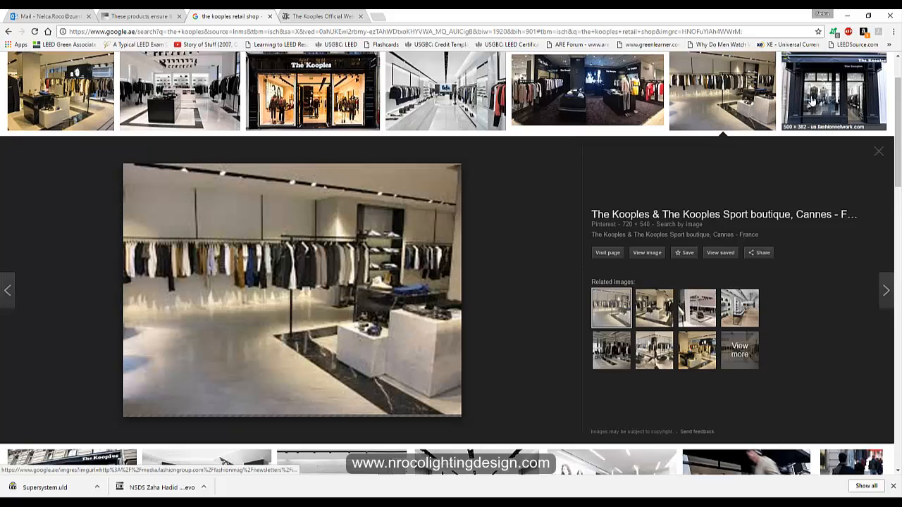
left_click(445, 461)
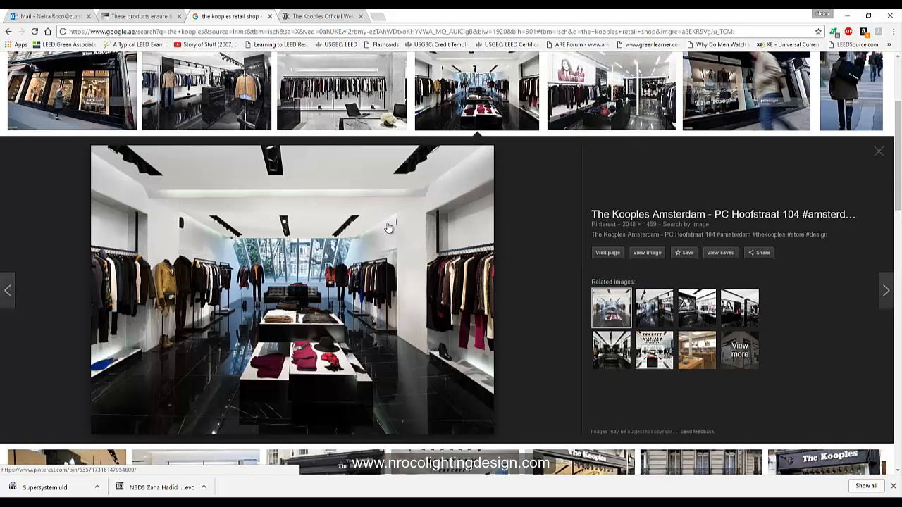
scroll(267, 194, "up", 1)
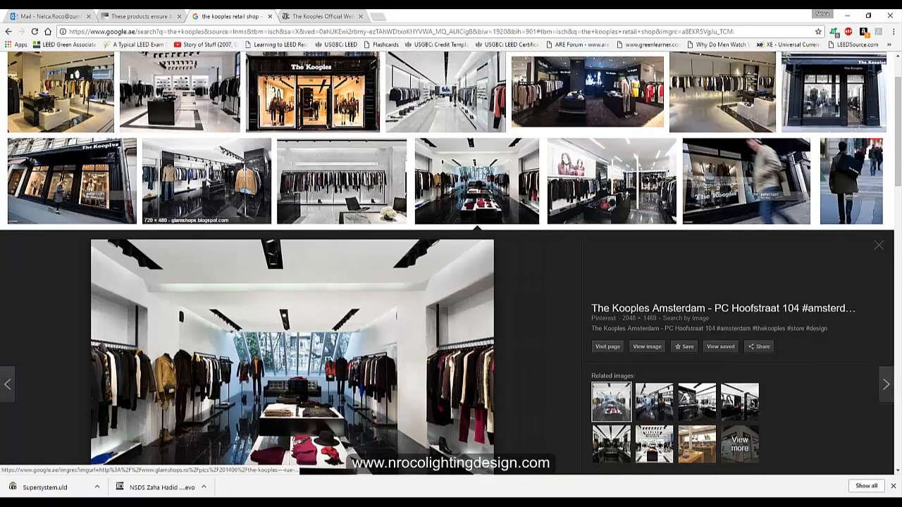
left_click(218, 201)
scroll(282, 310, "up", 3)
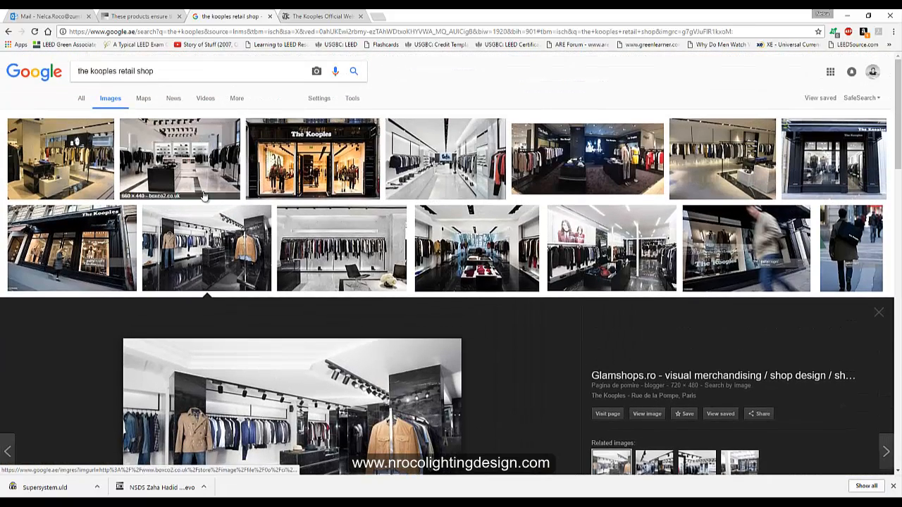
left_click(294, 308)
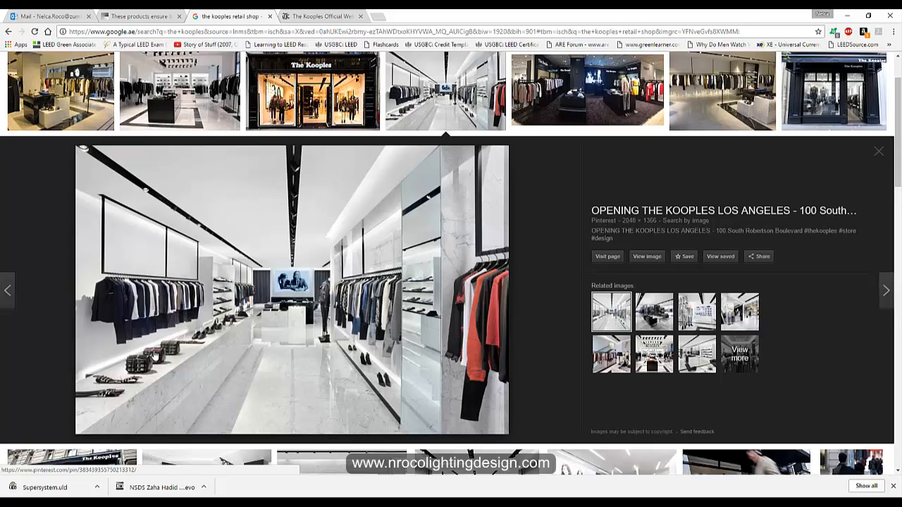
left_click(194, 115)
scroll(243, 393, "down", 5)
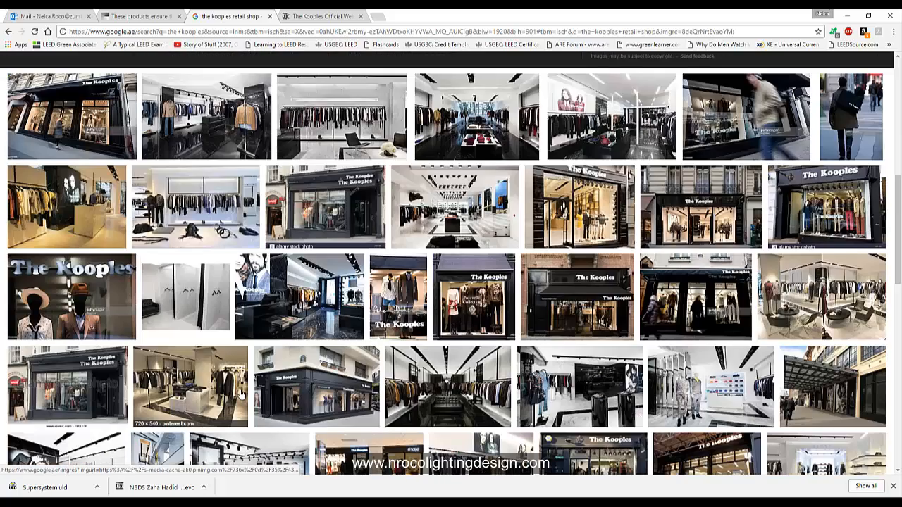
- Preview the mannequins-and-shelves photo and The Kooples Berlin store photo
scroll(244, 394, "down", 2)
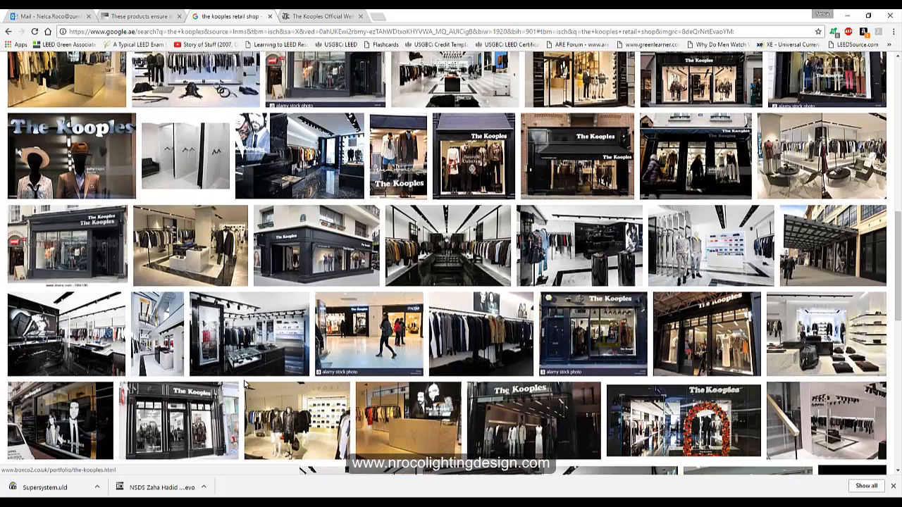
left_click(703, 252)
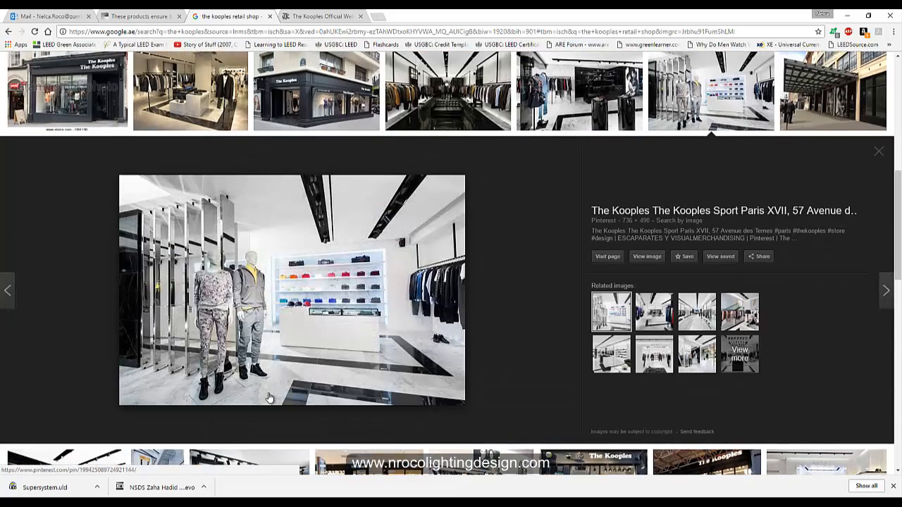
scroll(201, 324, "down", 5)
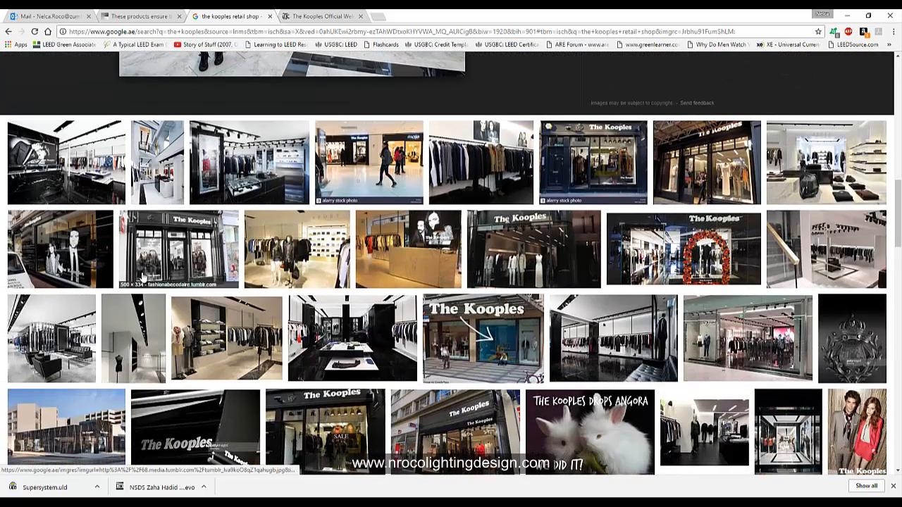
scroll(227, 363, "down", 1)
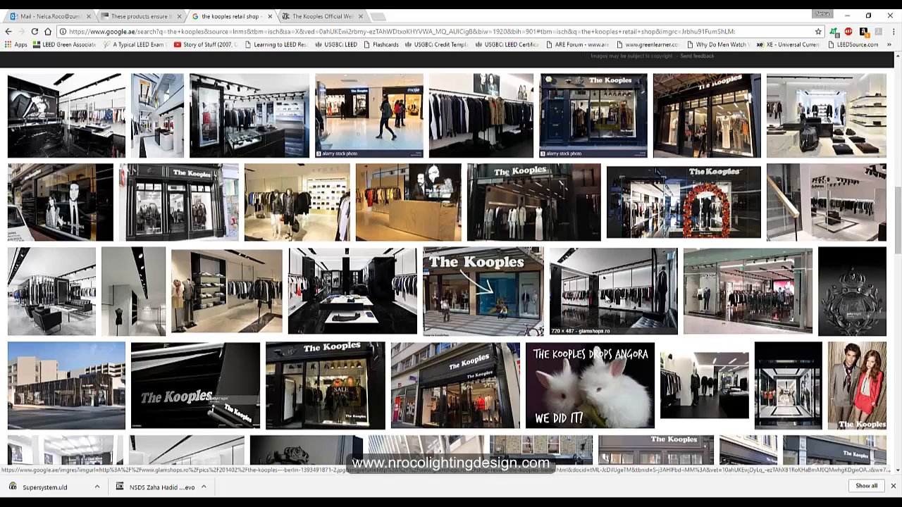
left_click(608, 301)
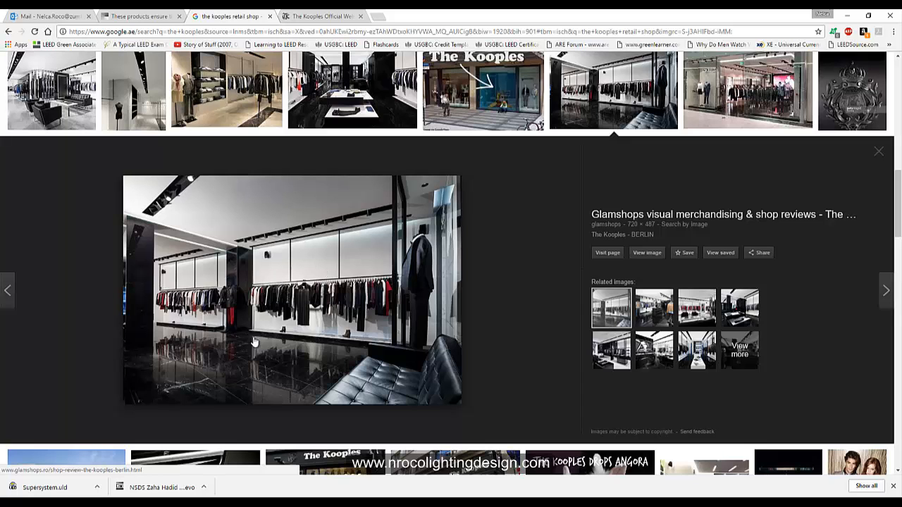
scroll(299, 303, "up", 3)
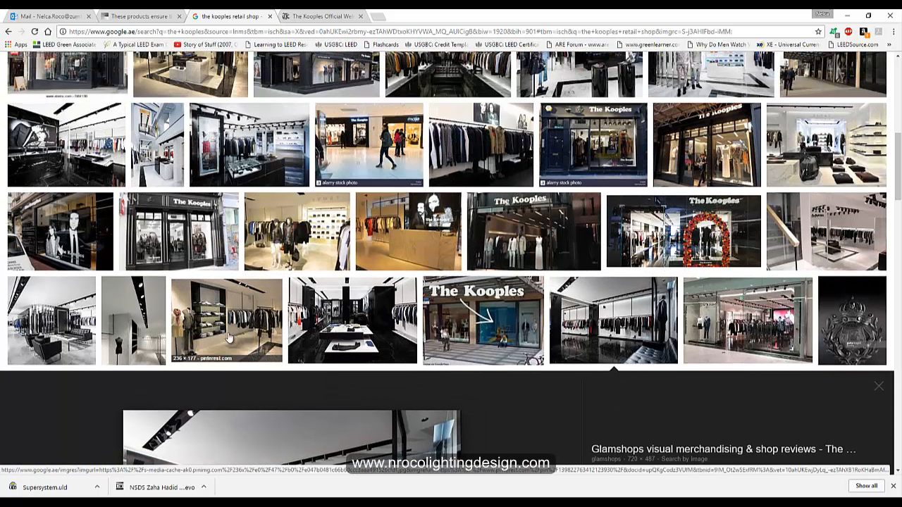
scroll(486, 341, "up", 4)
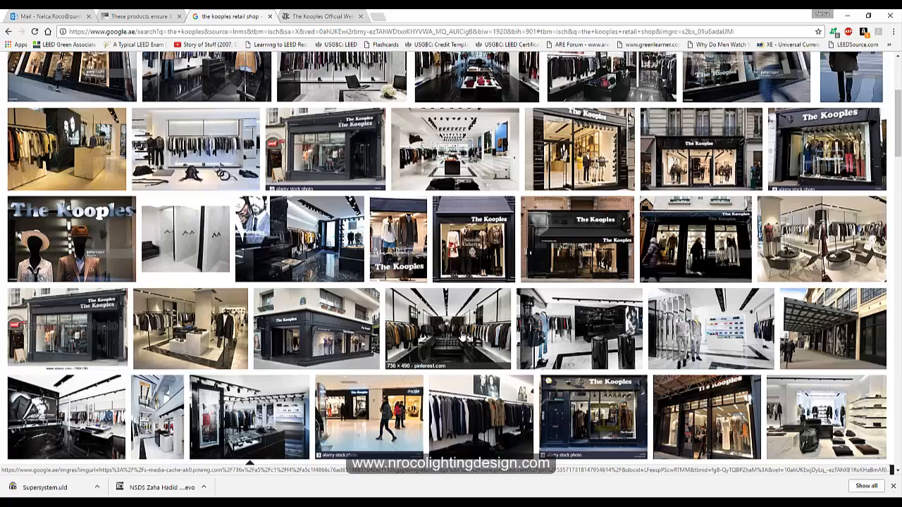
- Preview the white Kooples Sport interior, Brompton Road and Los Angeles store opening photos
left_click(711, 329)
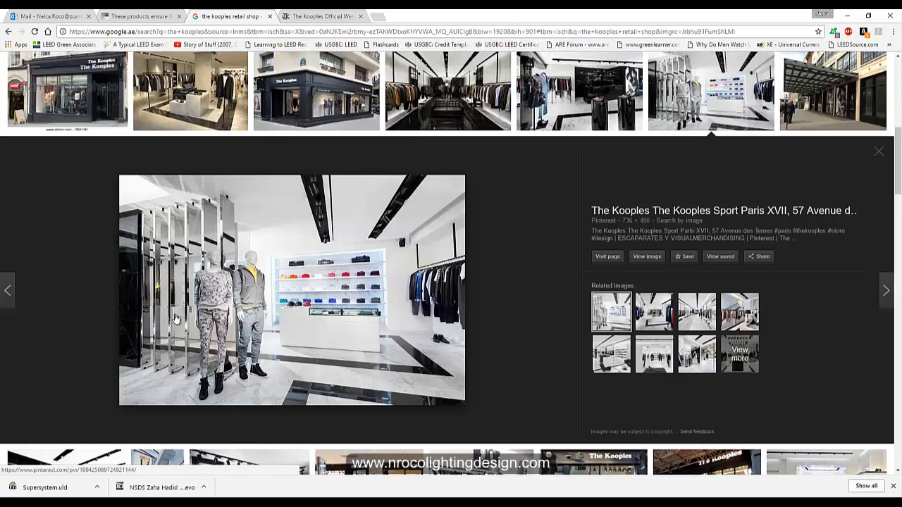
scroll(384, 337, "up", 5)
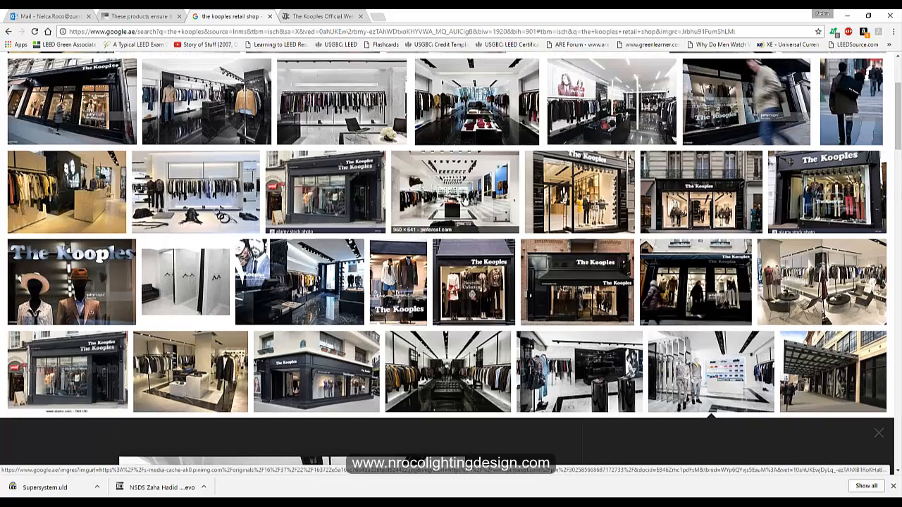
left_click(402, 211)
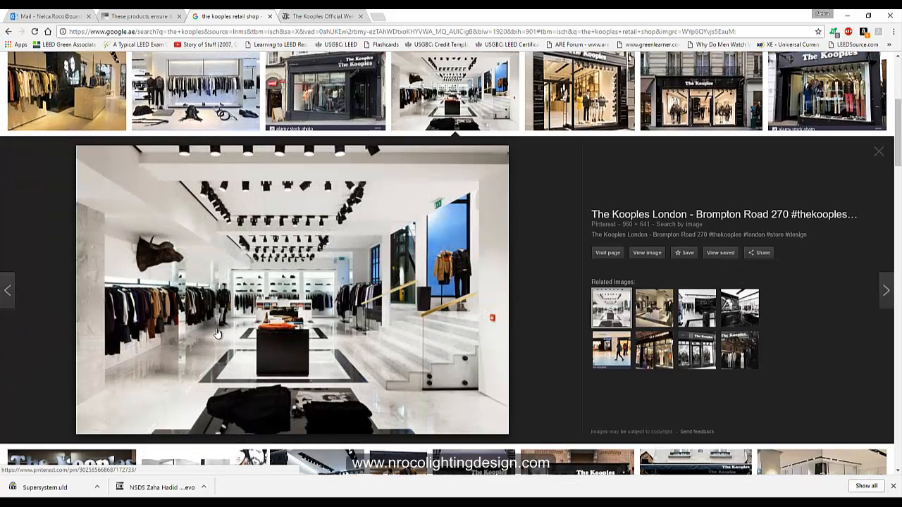
scroll(211, 326, "up", 5)
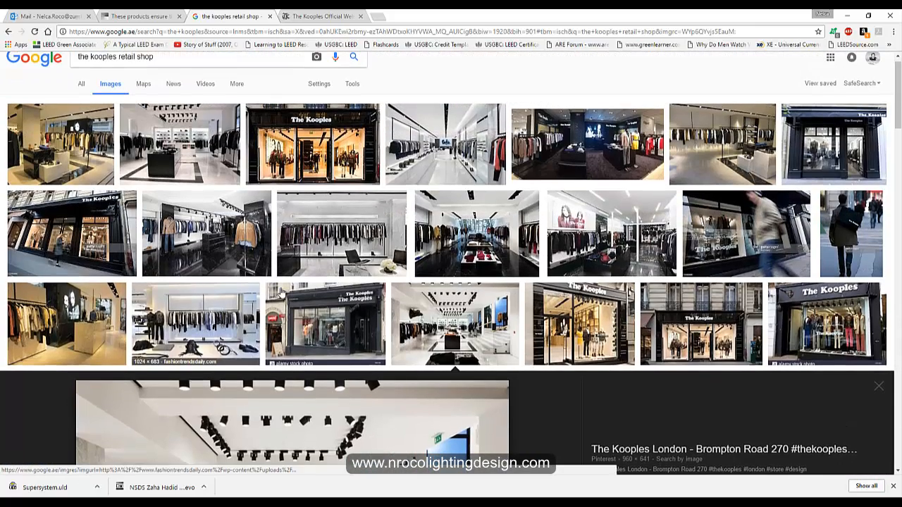
left_click(446, 144)
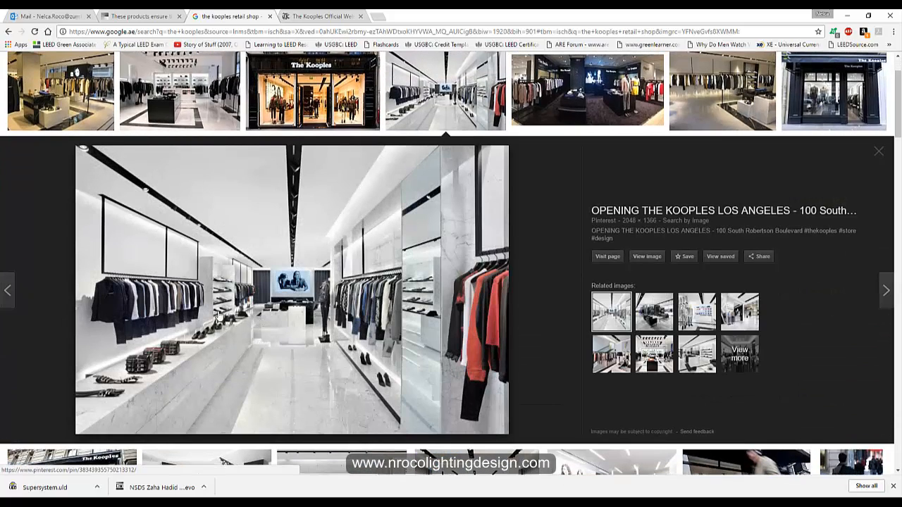
scroll(379, 343, "down", 5)
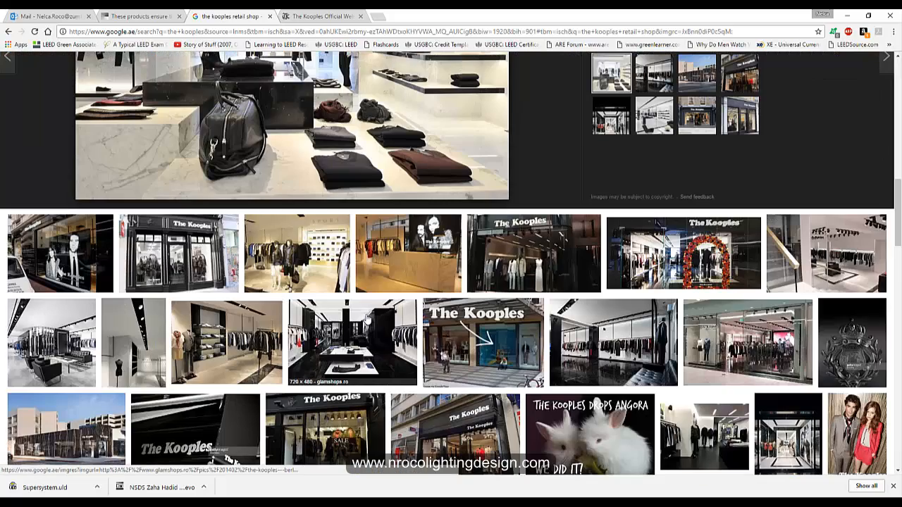
scroll(378, 343, "up", 5)
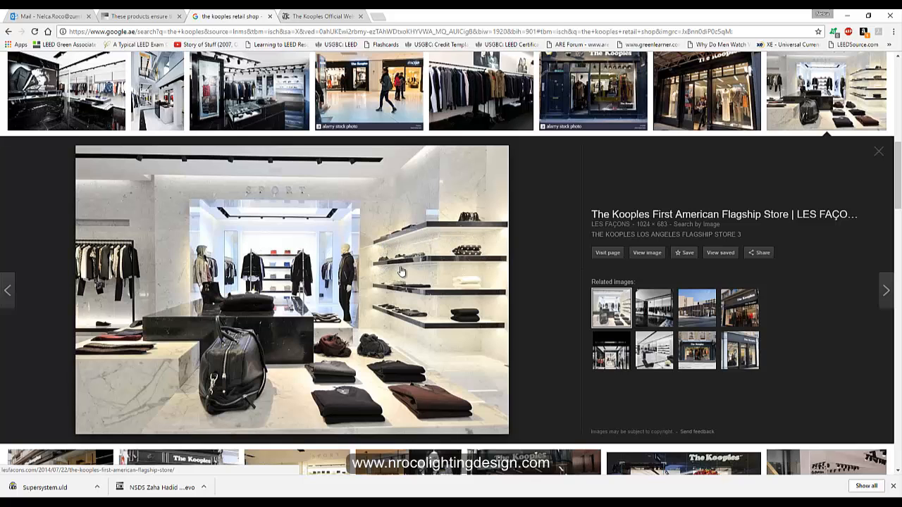
- Preview the Kooples Amsterdam store photo, then return to the AutoCAD shop drawing
scroll(453, 301, "up", 2)
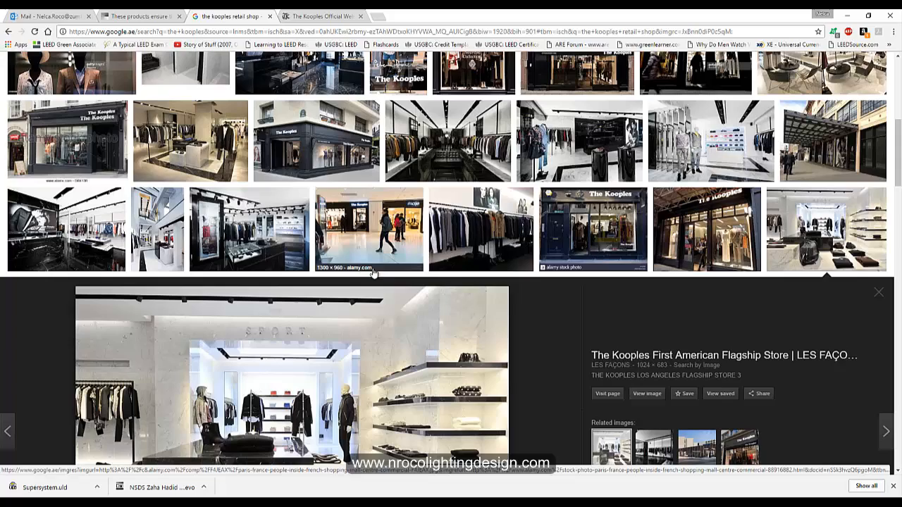
left_click(452, 148)
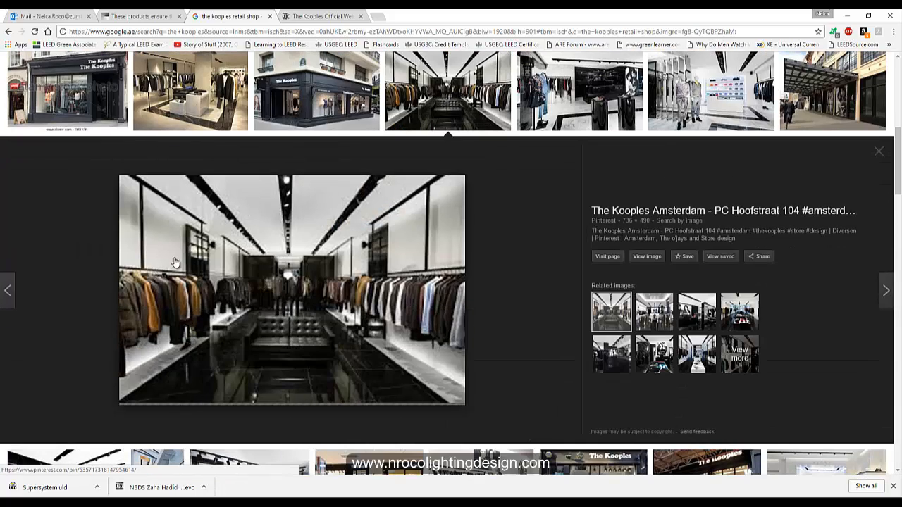
scroll(176, 262, "up", 3)
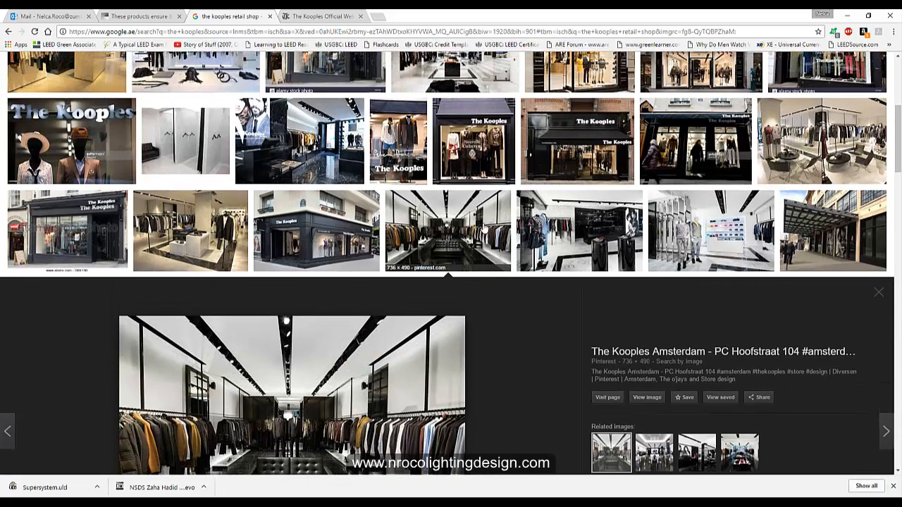
scroll(284, 405, "up", 3)
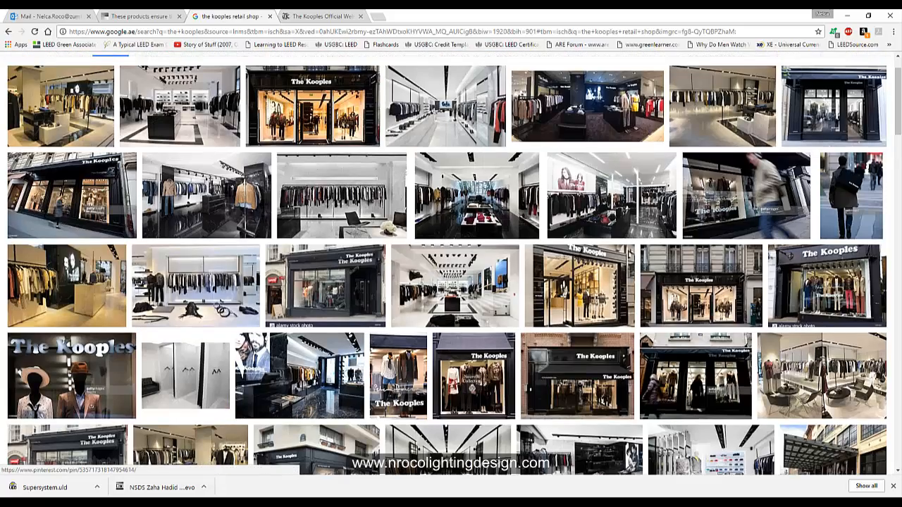
key("alt+Tab")
- Pan across the Electrical and Section sheets to bring the General Layout plan into view
scroll(296, 268, "down", 6)
middle_click_drag(216, 223, 570, 252)
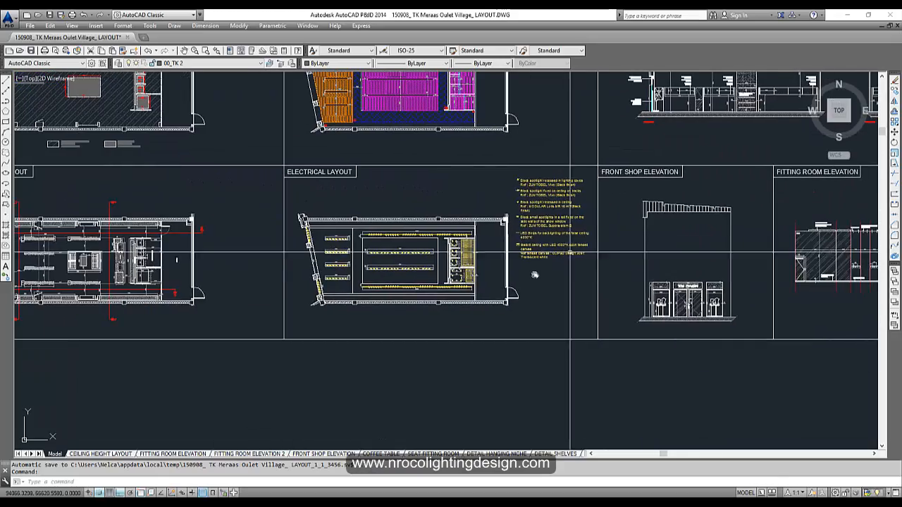
scroll(369, 260, "up", 4)
scroll(418, 280, "down", 4)
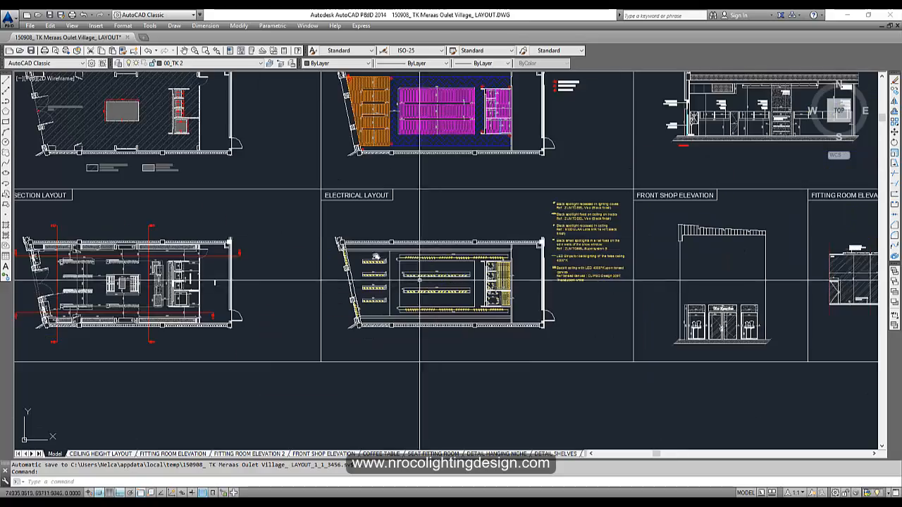
mouse_move(260, 261)
middle_mouse_down()
mouse_move(416, 258)
mouse_move(212, 250)
mouse_move(550, 303)
middle_mouse_up()
scroll(566, 298, "up", 2)
middle_click_drag(678, 284, 710, 337)
middle_click_drag(282, 251, 656, 407)
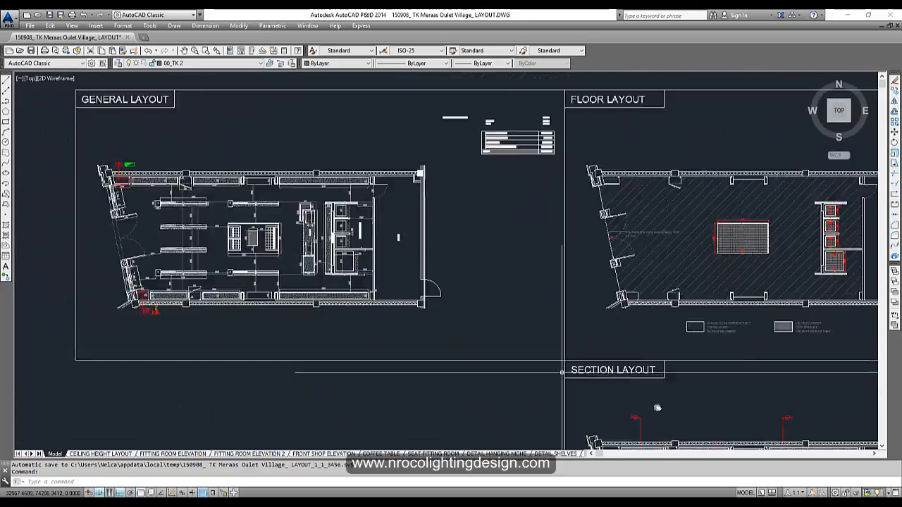
scroll(201, 299, "up", 2)
scroll(200, 185, "up", 4)
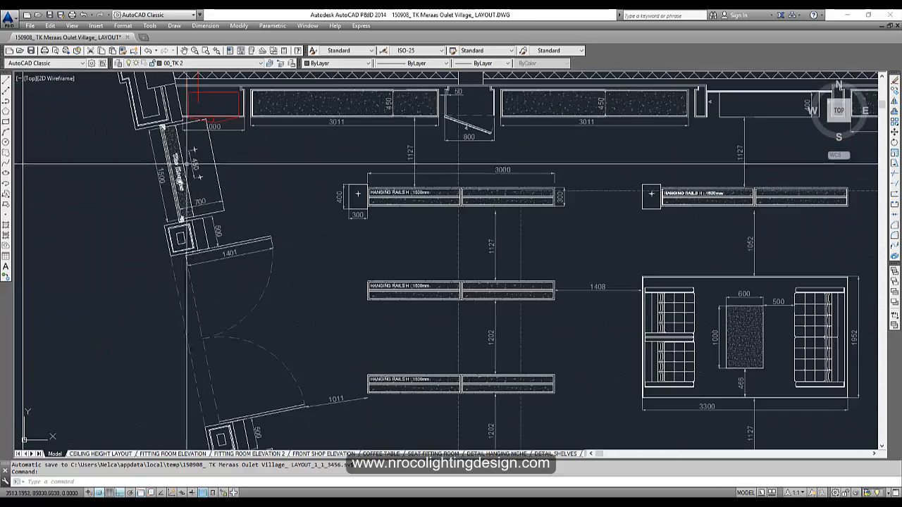
scroll(189, 208, "down", 6)
- Centre the Electrical Layout plan and zoom in on its 2290-long spotlight coves and lighting legend
middle_click_drag(761, 336, 337, 235)
middle_click_drag(776, 415, 374, 230)
scroll(373, 229, "up", 2)
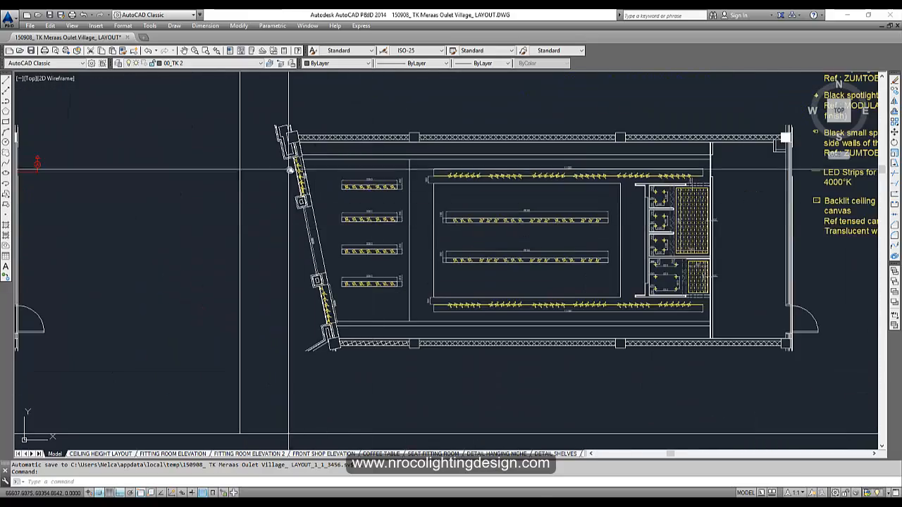
scroll(333, 199, "up", 4)
scroll(322, 217, "up", 3)
scroll(323, 213, "down", 5)
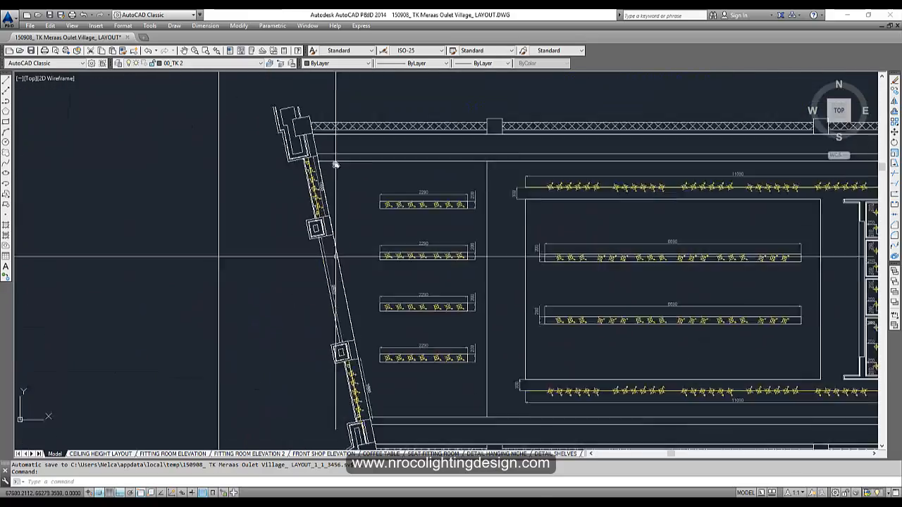
scroll(359, 322, "up", 3)
scroll(360, 296, "up", 5)
scroll(321, 209, "down", 6)
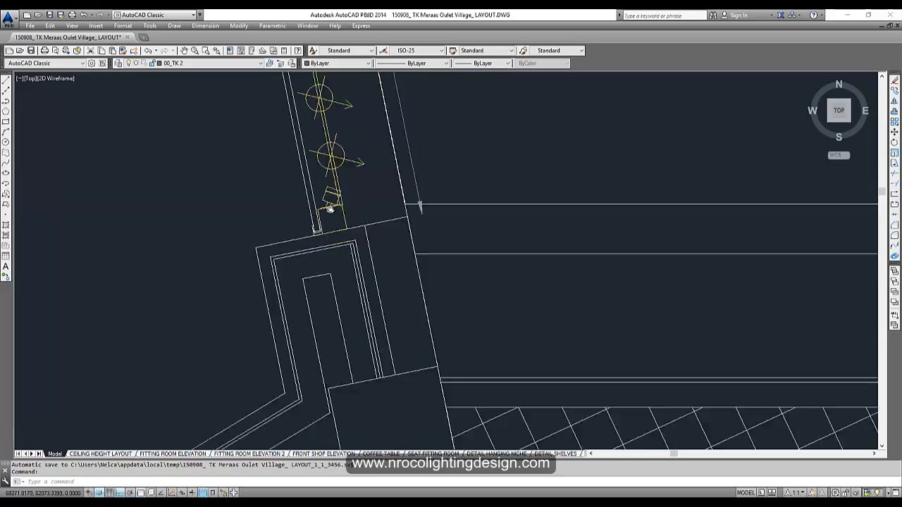
scroll(336, 329, "up", 4)
scroll(239, 298, "down", 8)
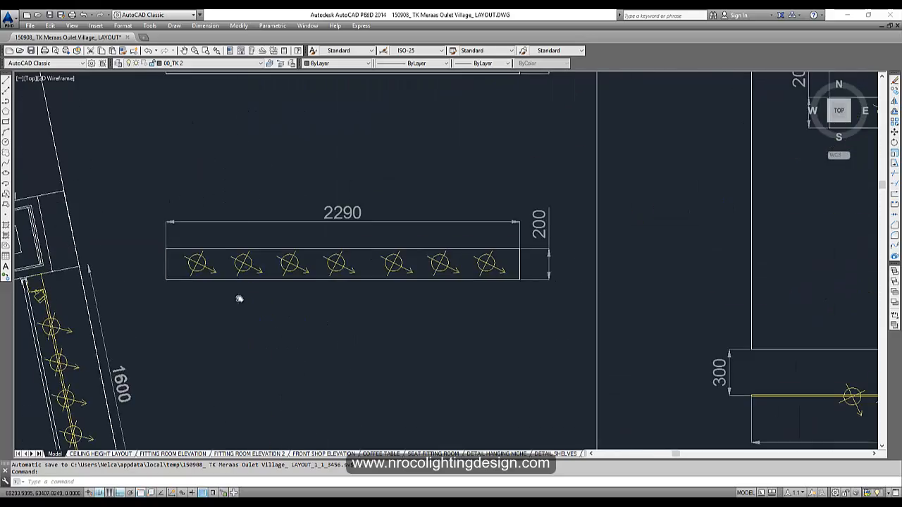
scroll(308, 161, "up", 5)
scroll(197, 378, "down", 6)
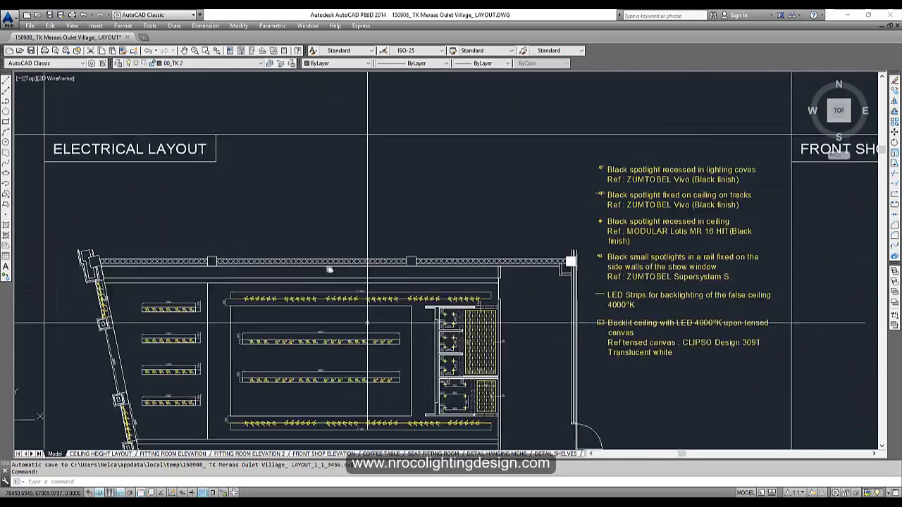
scroll(398, 271, "up", 6)
middle_click_drag(397, 272, 406, 240)
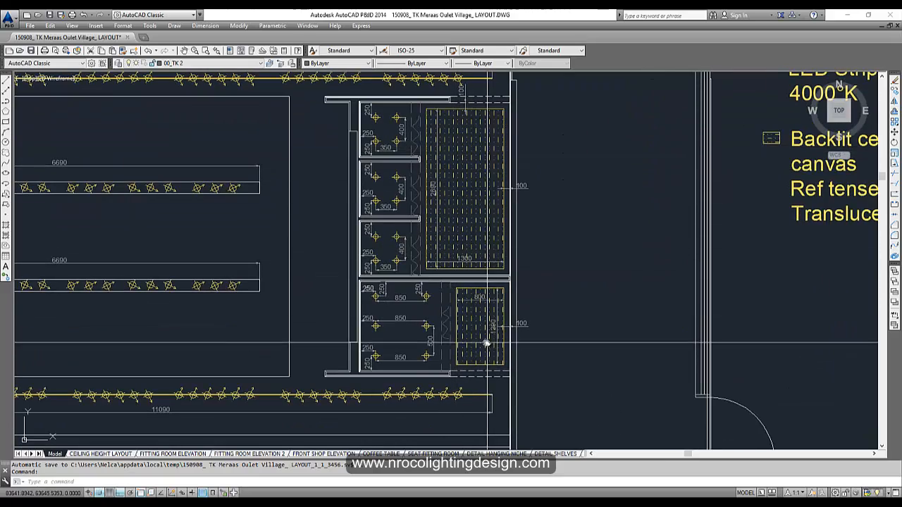
middle_click_drag(470, 352, 482, 315)
middle_click_drag(514, 220, 566, 187)
middle_click_drag(358, 263, 468, 219)
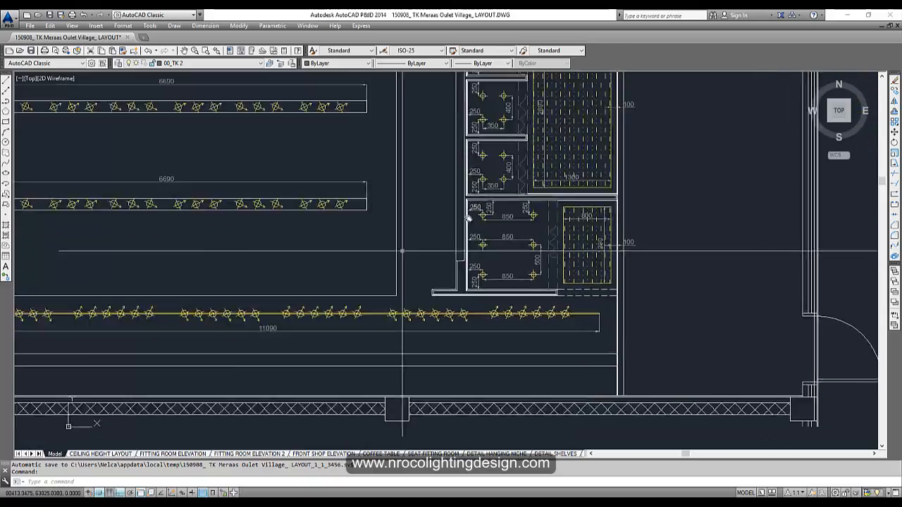
scroll(548, 212, "down", 5)
scroll(523, 245, "up", 4)
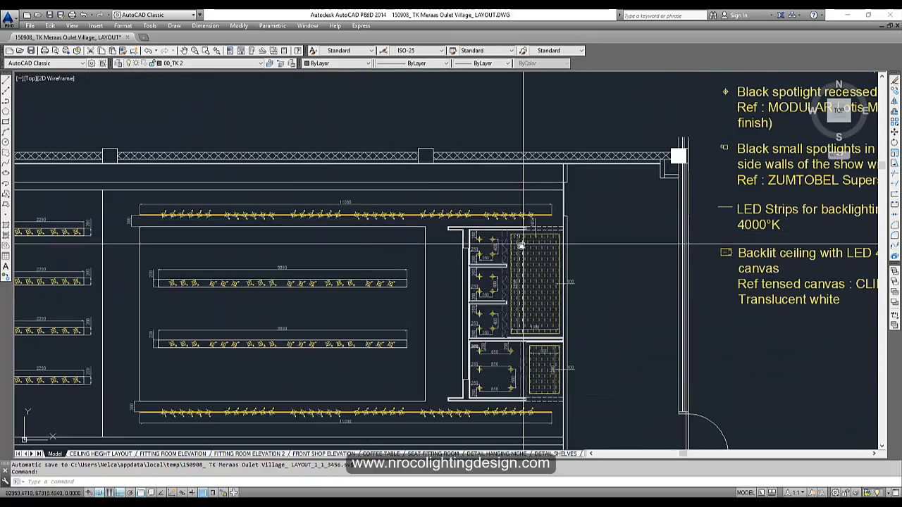
scroll(530, 263, "up", 2)
middle_click_drag(628, 267, 117, 257)
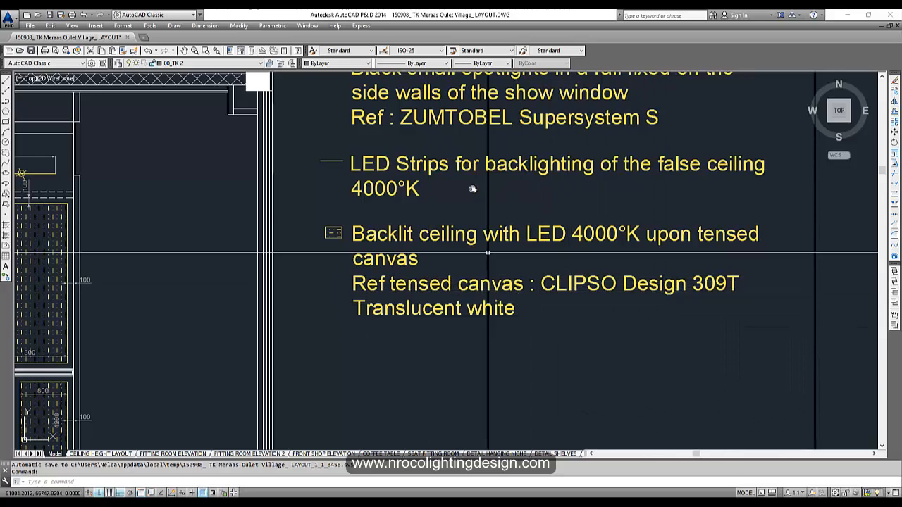
middle_click_drag(473, 189, 450, 330)
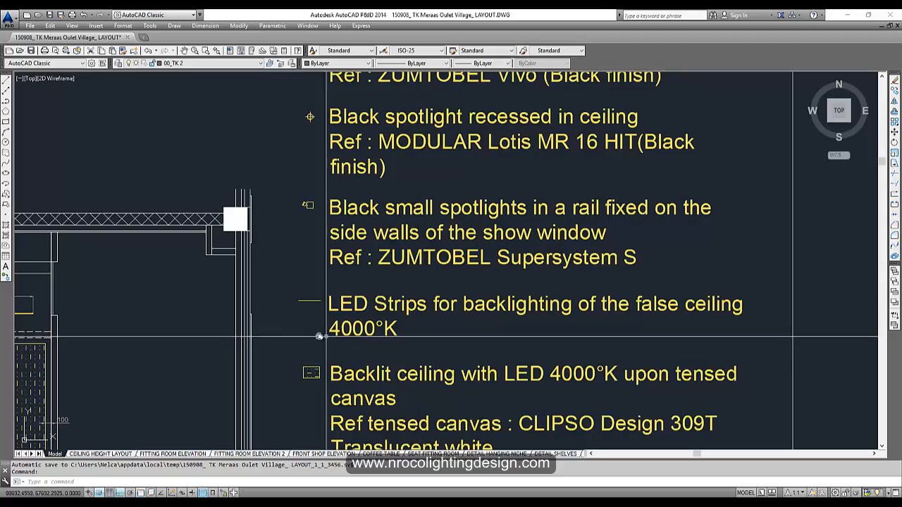
middle_click_drag(319, 336, 358, 327)
scroll(358, 328, "down", 5)
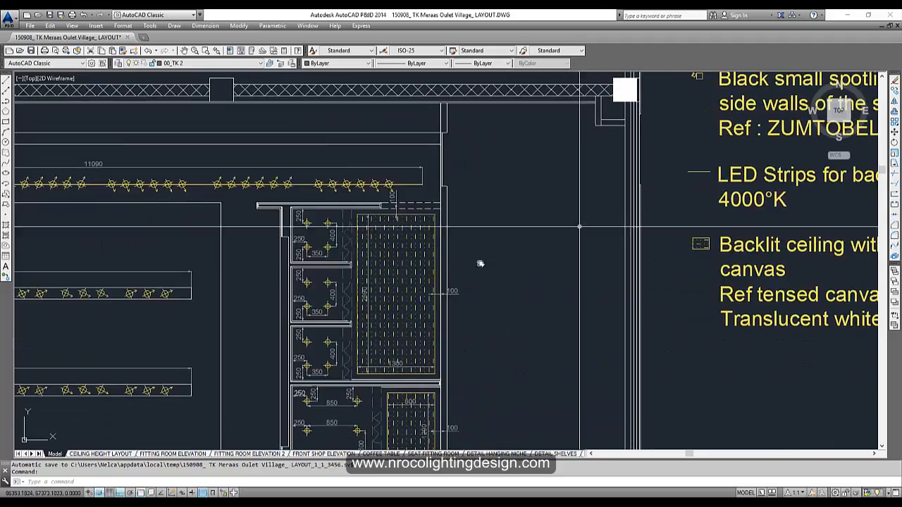
middle_click_drag(358, 242, 379, 238)
middle_click_drag(740, 200, 370, 226)
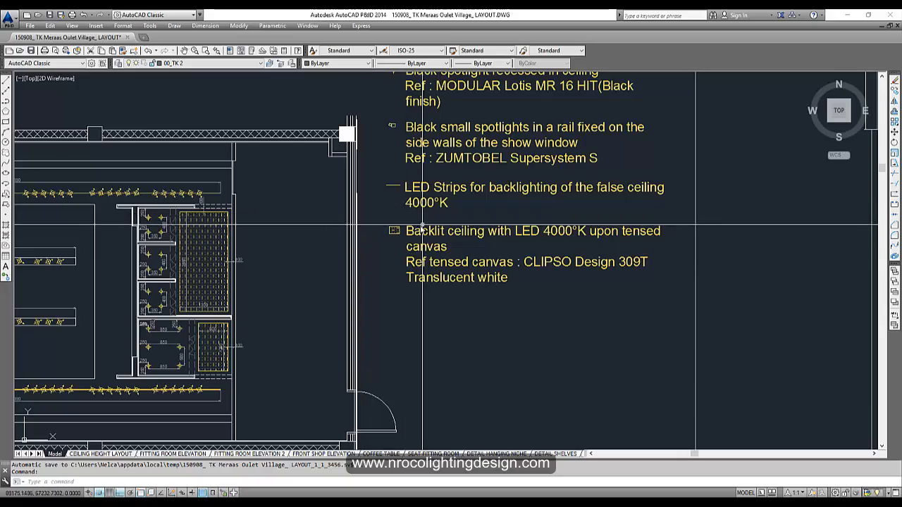
middle_click_drag(284, 239, 515, 177)
mouse_move(261, 234)
middle_mouse_down()
mouse_move(605, 212)
mouse_move(574, 230)
mouse_move(158, 319)
middle_mouse_up()
scroll(690, 146, "up", 2)
middle_click_drag(666, 154, 582, 265)
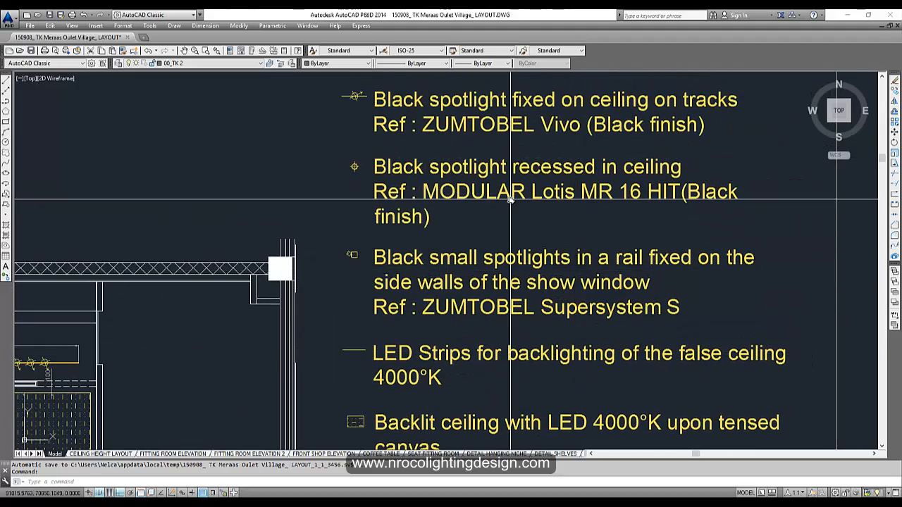
scroll(532, 205, "down", 2)
scroll(549, 223, "up", 2)
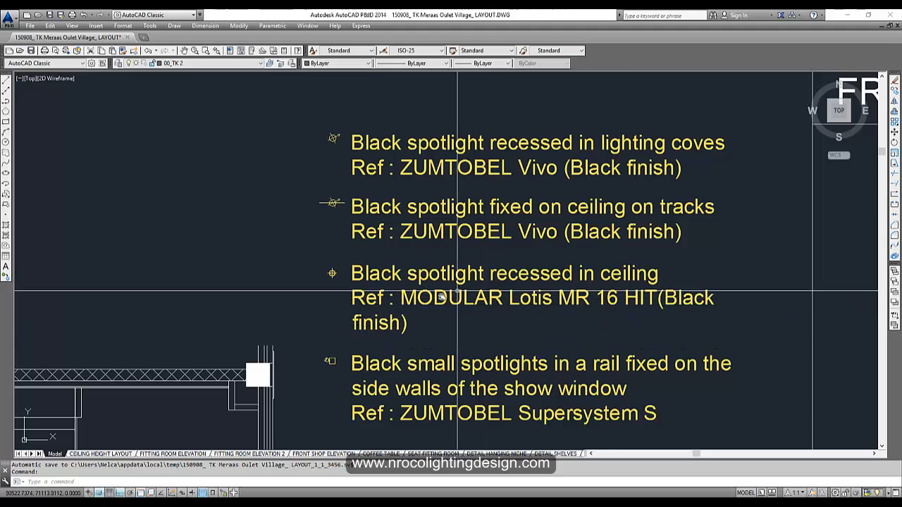
middle_click_drag(389, 329, 450, 285)
middle_click_drag(348, 314, 509, 220)
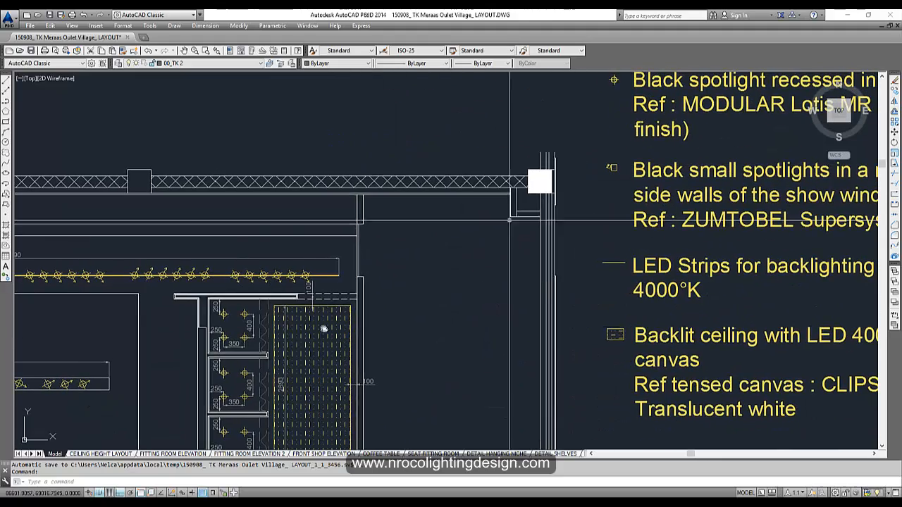
middle_click_drag(446, 242, 230, 270)
scroll(230, 270, "down", 2)
middle_click_drag(252, 338, 501, 230)
scroll(613, 238, "up", 4)
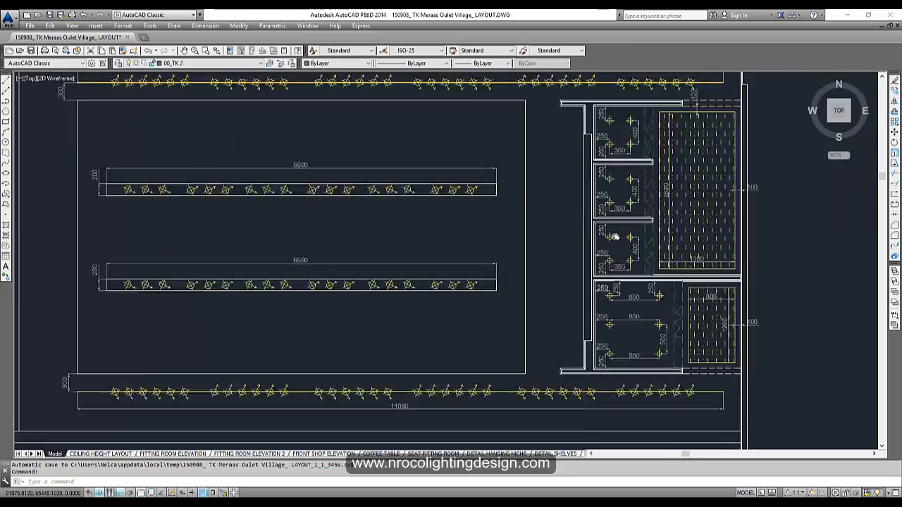
scroll(612, 243, "down", 3)
scroll(595, 270, "up", 1)
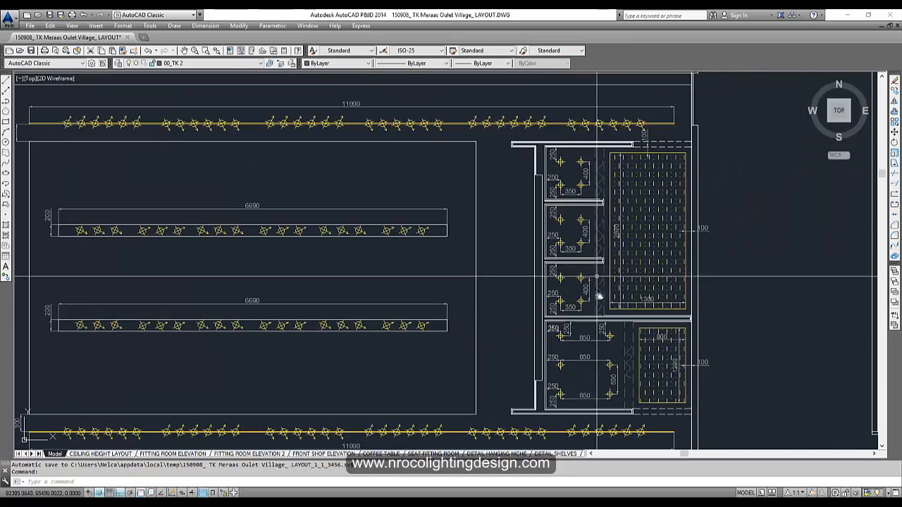
mouse_move(598, 297)
middle_mouse_down()
mouse_move(232, 316)
mouse_move(268, 258)
mouse_move(478, 261)
middle_mouse_up()
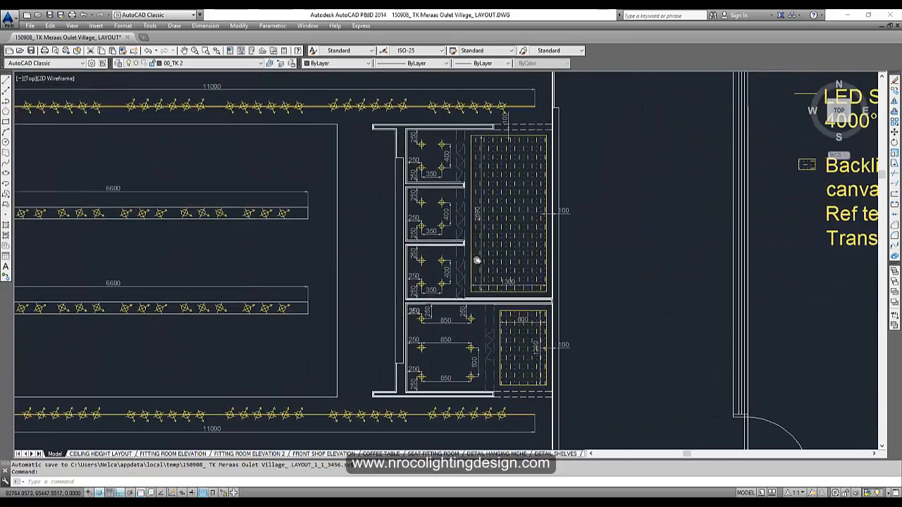
scroll(432, 261, "down", 2)
middle_click_drag(293, 236, 520, 242)
mouse_move(542, 306)
middle_mouse_down()
mouse_move(558, 254)
mouse_move(624, 249)
mouse_move(386, 272)
middle_mouse_up()
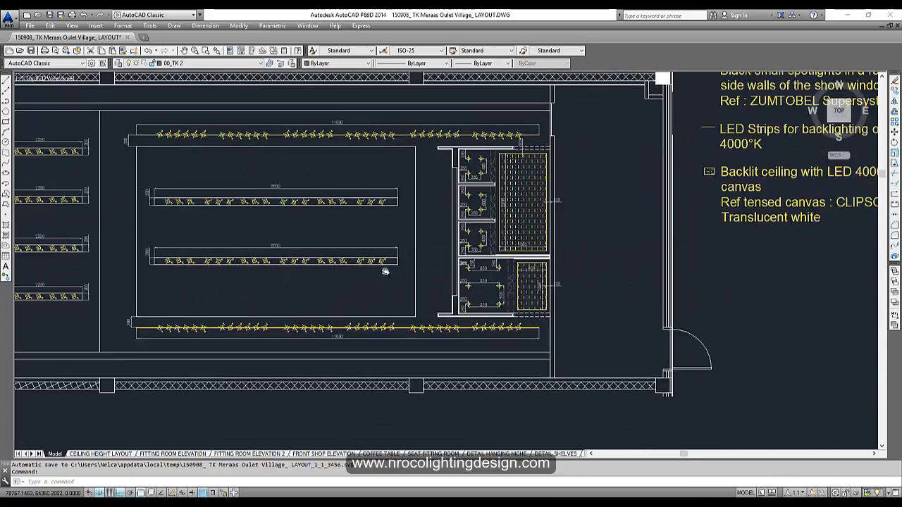
scroll(494, 169, "up", 3)
scroll(460, 138, "up", 2)
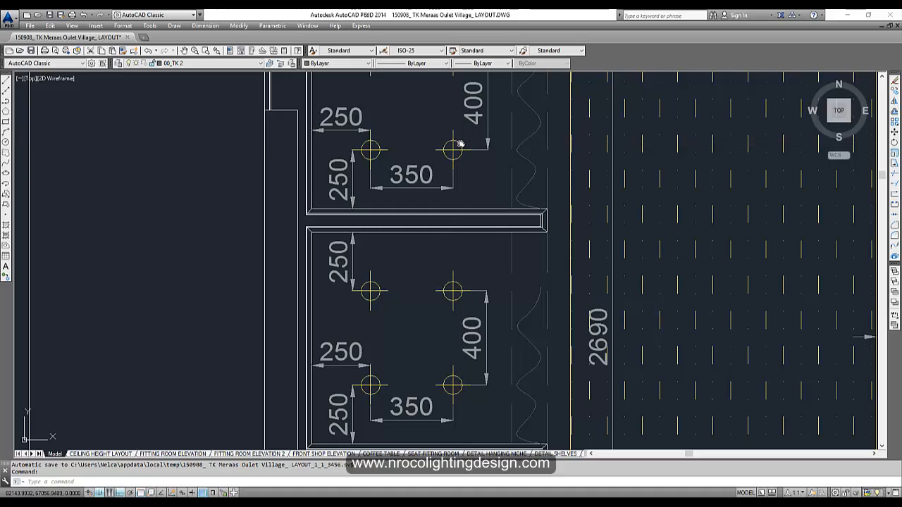
scroll(458, 150, "down", 3)
scroll(458, 148, "up", 3)
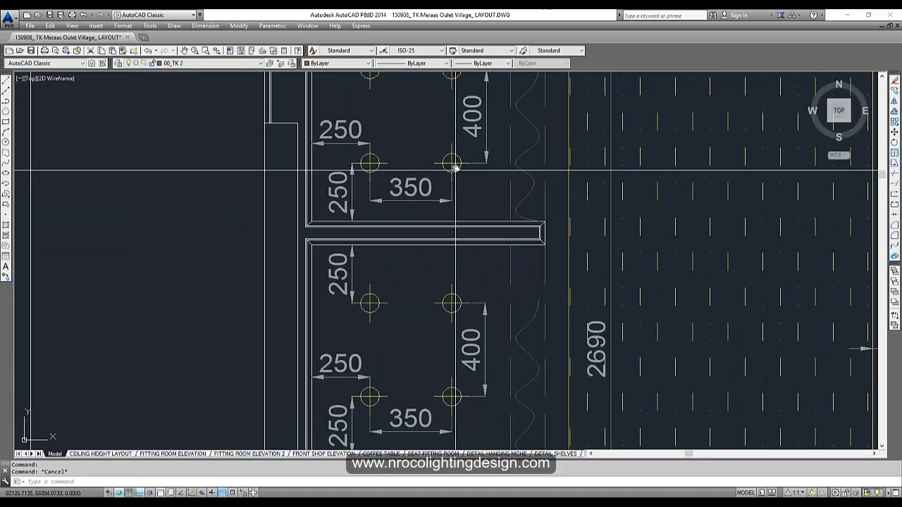
scroll(440, 185, "down", 2)
middle_click_drag(439, 191, 355, 205)
scroll(428, 223, "down", 2)
middle_click_drag(428, 223, 375, 153)
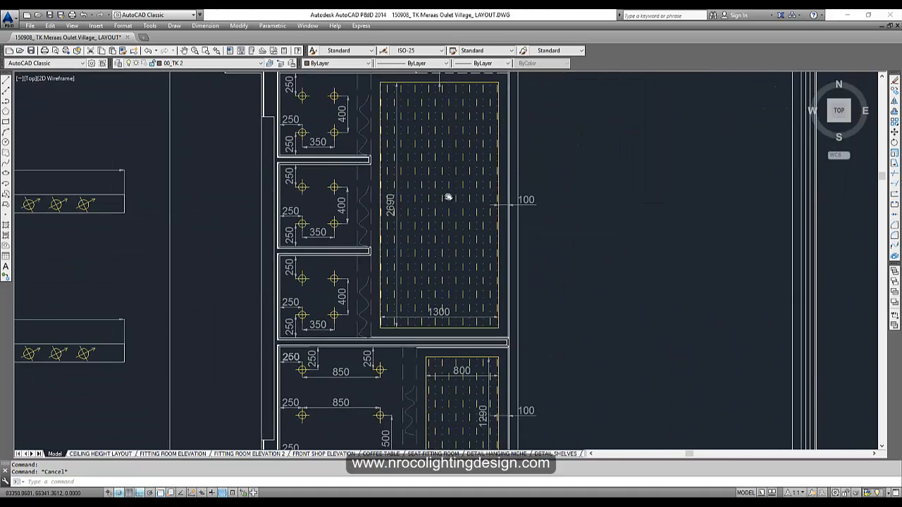
scroll(449, 221, "up", 4)
scroll(417, 216, "down", 3)
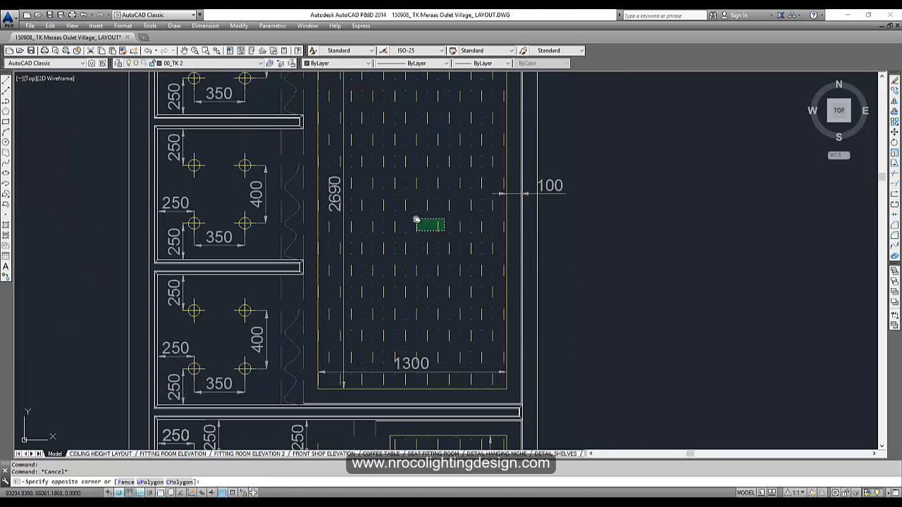
mouse_move(411, 256)
middle_mouse_down()
mouse_move(428, 203)
mouse_move(458, 170)
middle_mouse_up()
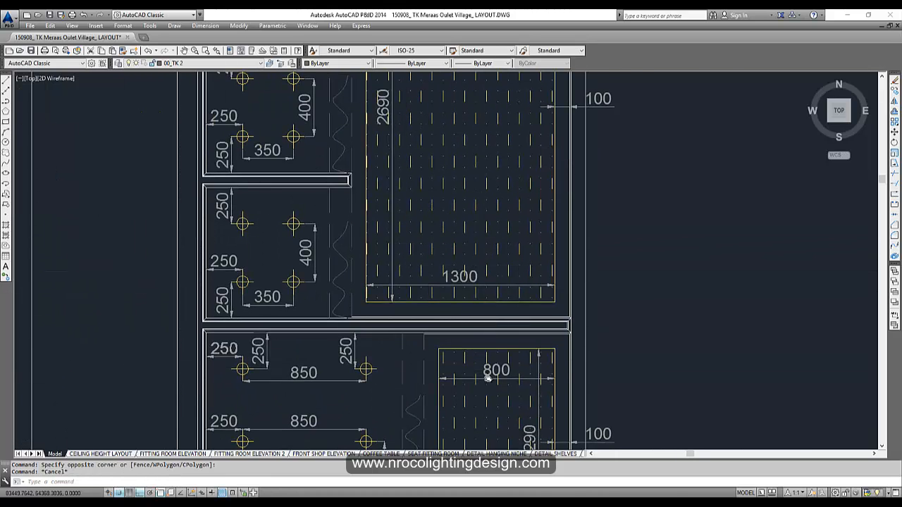
scroll(485, 372, "up", 4)
middle_click_drag(485, 371, 501, 179)
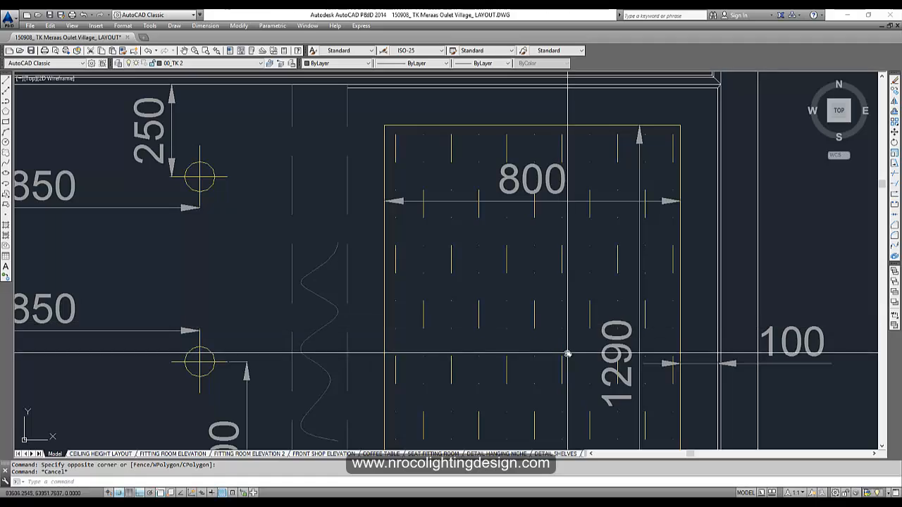
key("Escape")
key("Escape")
scroll(542, 328, "down", 7)
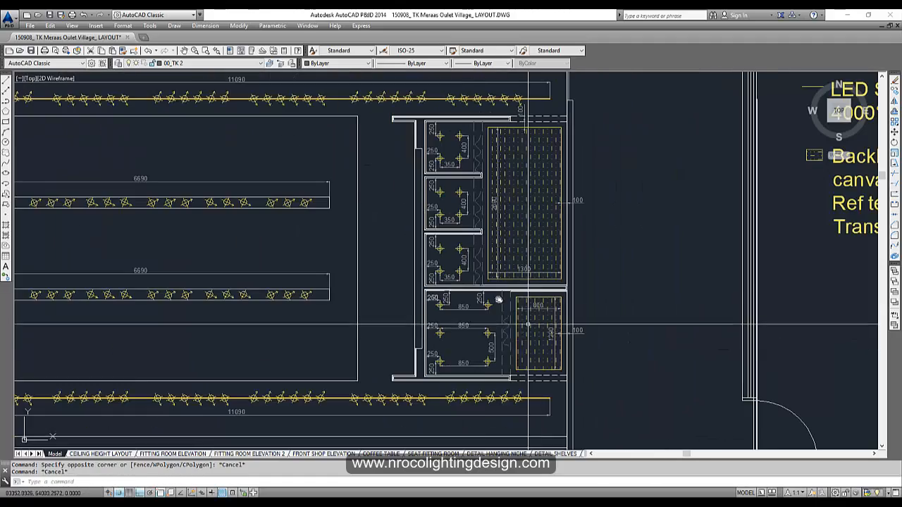
middle_click_drag(464, 322, 503, 296)
middle_click_drag(478, 337, 601, 289)
mouse_move(411, 228)
middle_mouse_down()
mouse_move(653, 246)
mouse_move(406, 312)
middle_mouse_up()
scroll(410, 311, "down", 4)
mouse_move(460, 282)
middle_mouse_down()
mouse_move(431, 233)
mouse_move(447, 260)
mouse_move(445, 315)
middle_mouse_up()
scroll(433, 236, "down", 4)
middle_click_drag(225, 245, 442, 296)
middle_click_drag(444, 344, 273, 330)
middle_click_drag(247, 263, 530, 283)
- Show the full General Layout sheet, then bring the Google Images Kooples shop results forward
middle_click_drag(484, 261, 474, 205)
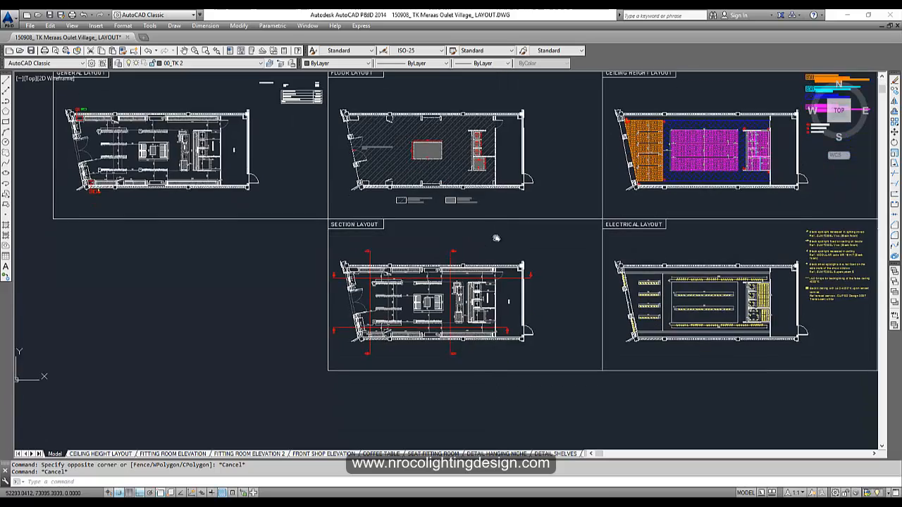
middle_click_drag(303, 198, 364, 279)
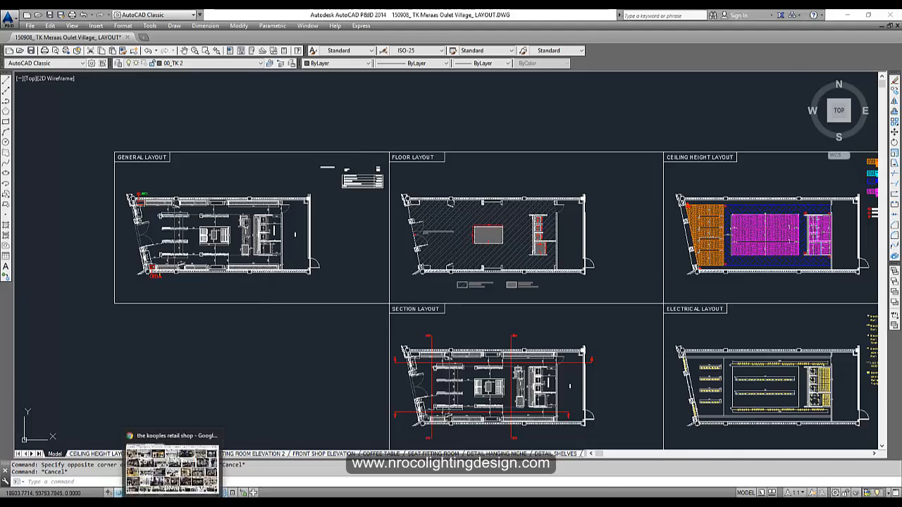
left_click(173, 471)
- Preview several Kooples store interior photos from the first row of image results
left_click(227, 212)
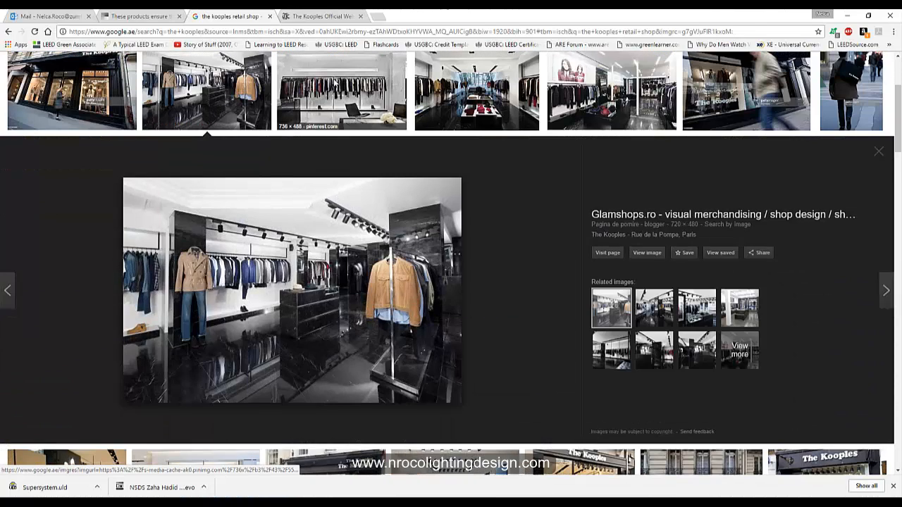
left_click(336, 85)
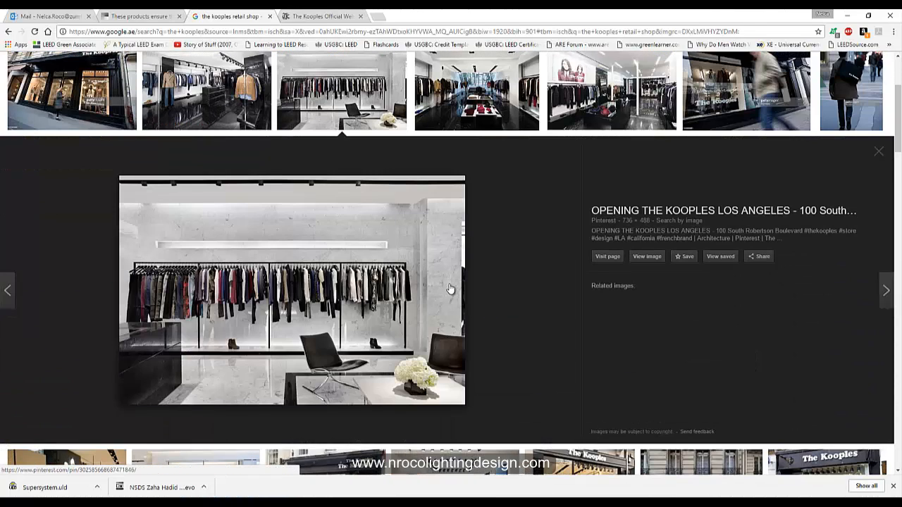
scroll(451, 290, "up", 4)
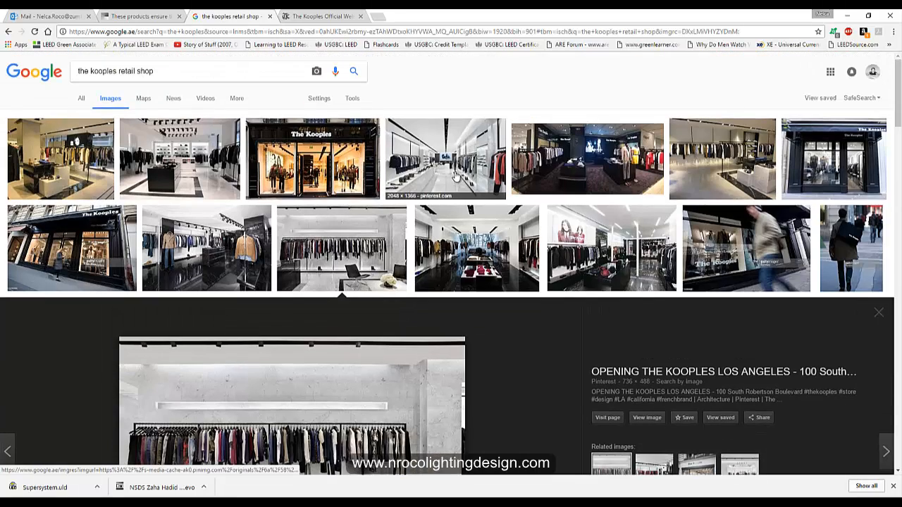
left_click(456, 177)
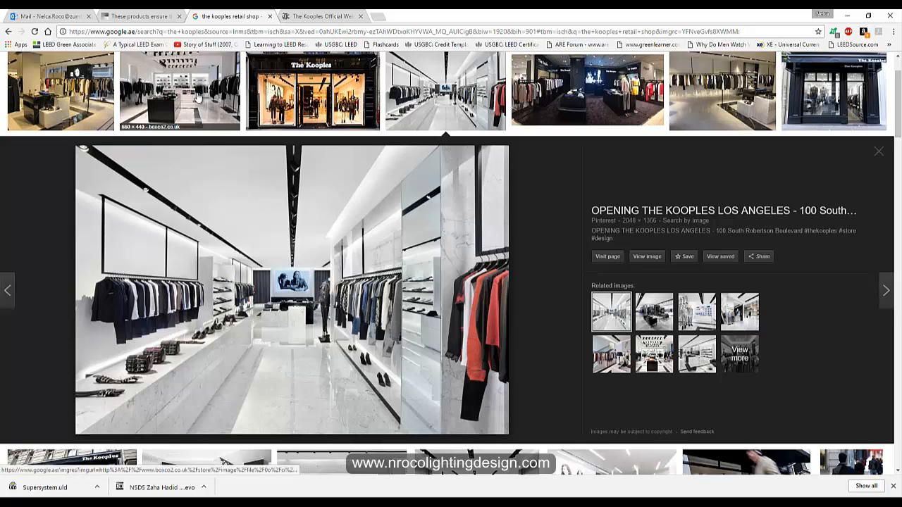
scroll(263, 381, "down", 2)
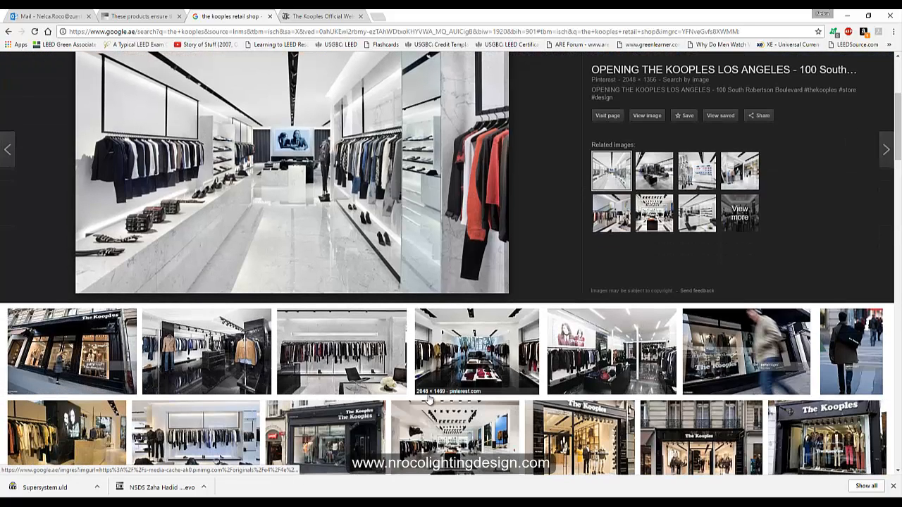
scroll(221, 360, "down", 2)
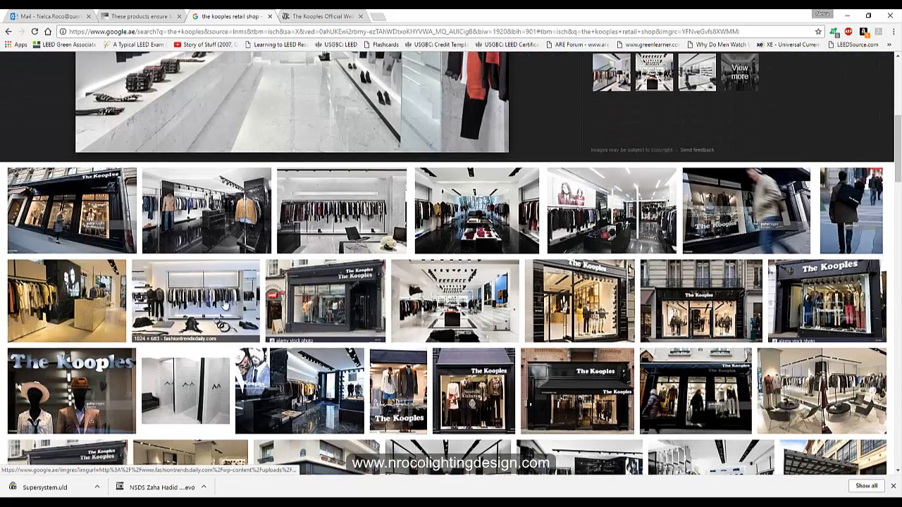
- Preview the L.A. flagship, London Brompton Road, mannequin and Los Angeles interior store photos
left_click(224, 306)
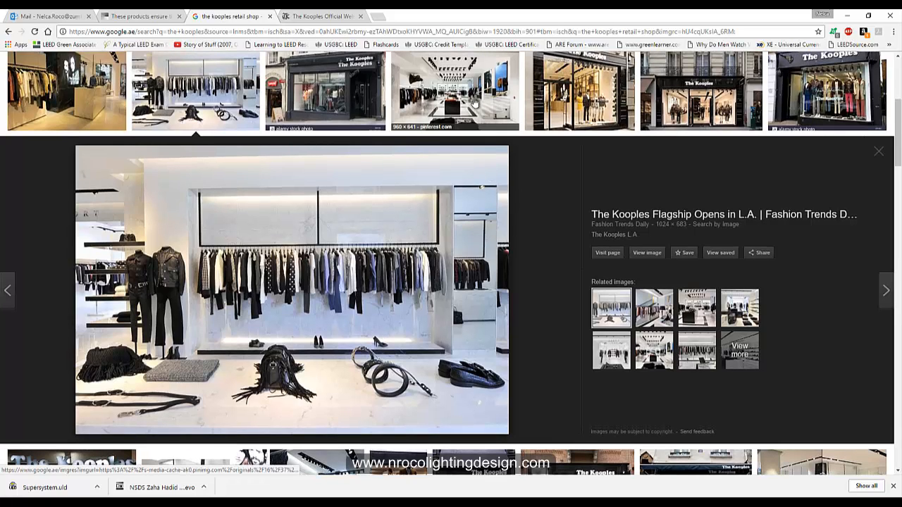
left_click(473, 98)
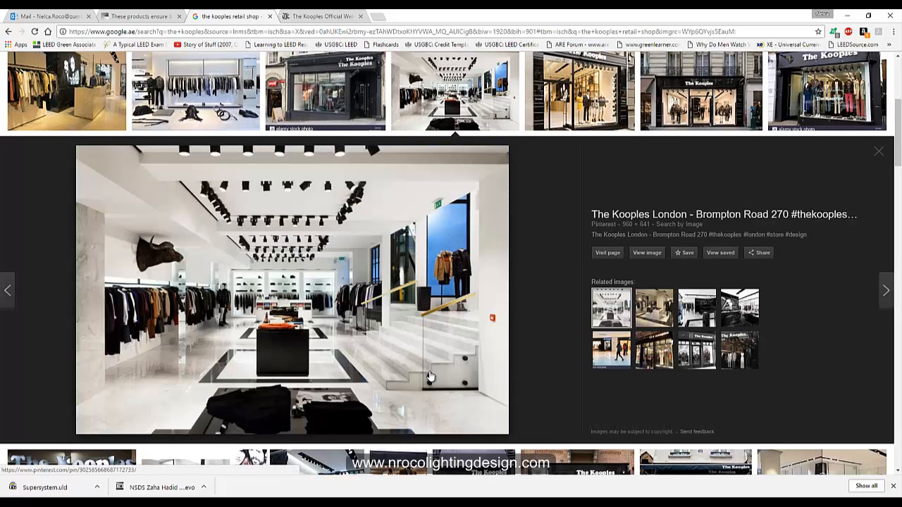
scroll(377, 401, "down", 4)
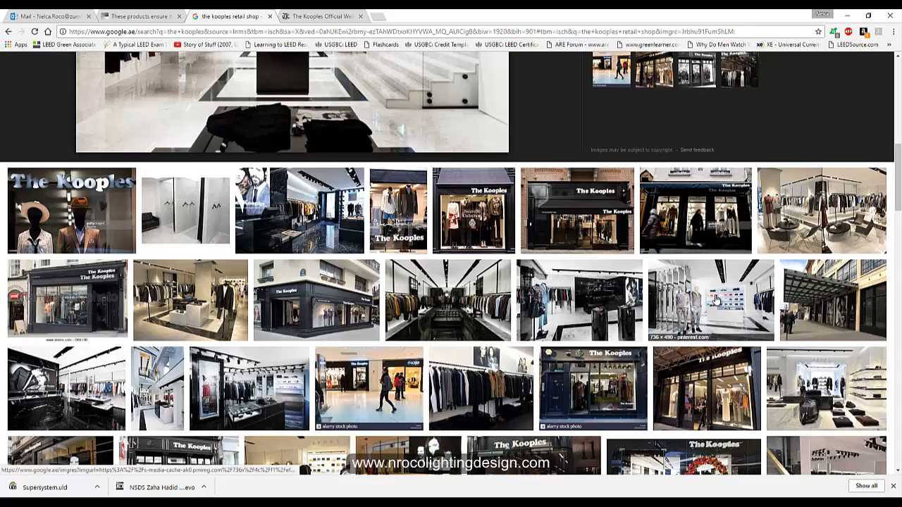
left_click(716, 299)
scroll(311, 303, "up", 3)
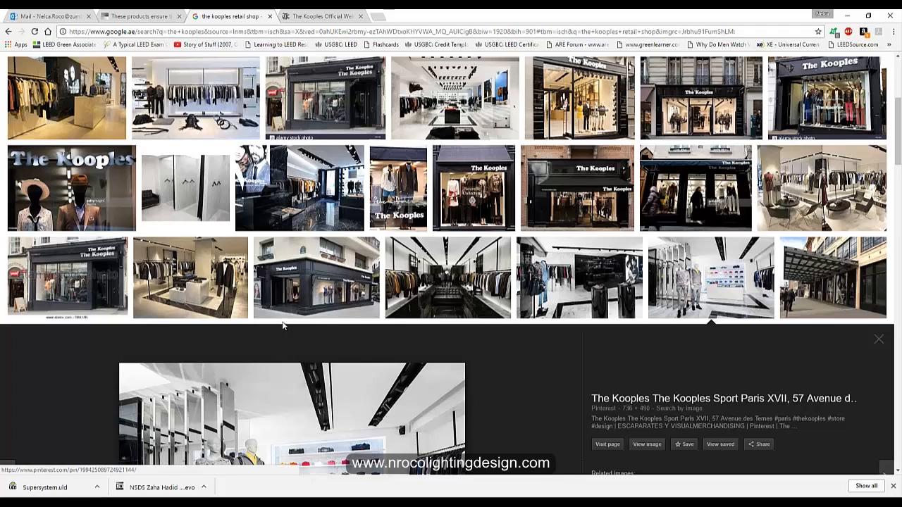
scroll(286, 337, "down", 2)
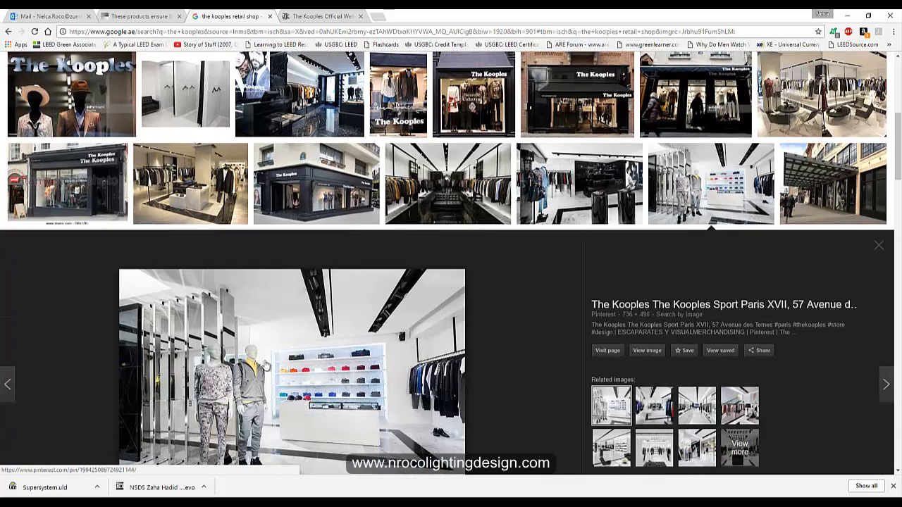
scroll(267, 364, "up", 5)
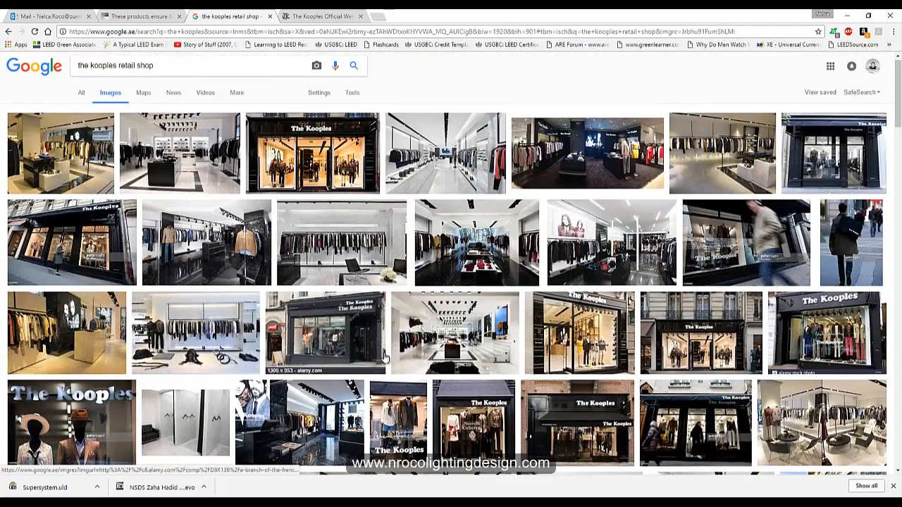
left_click(432, 170)
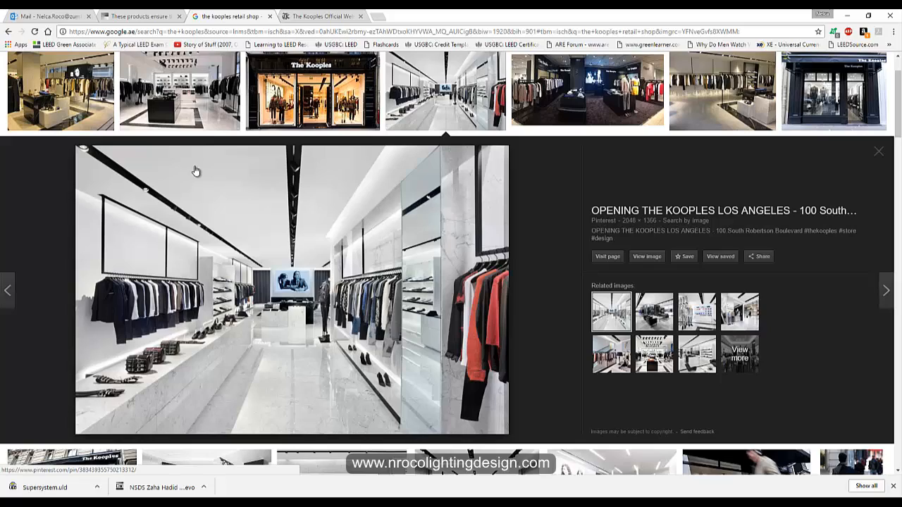
scroll(222, 235, "down", 2)
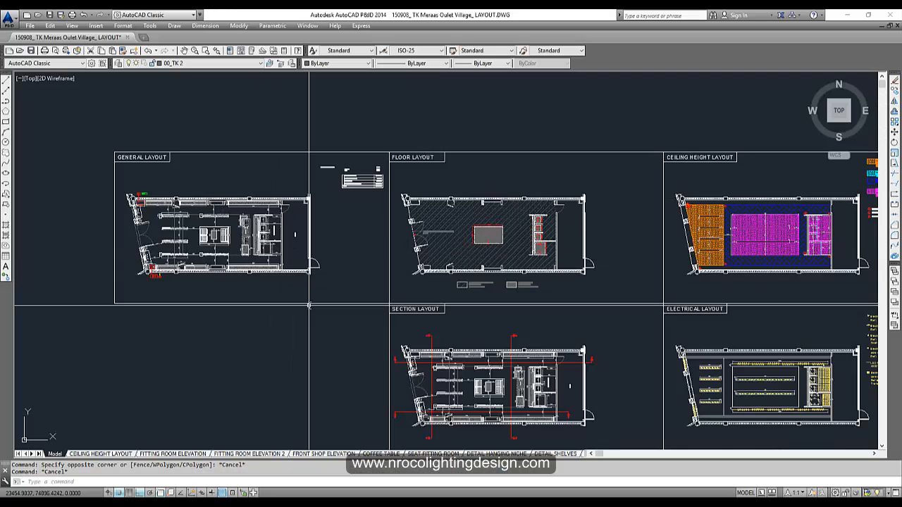
scroll(349, 330, "up", 3)
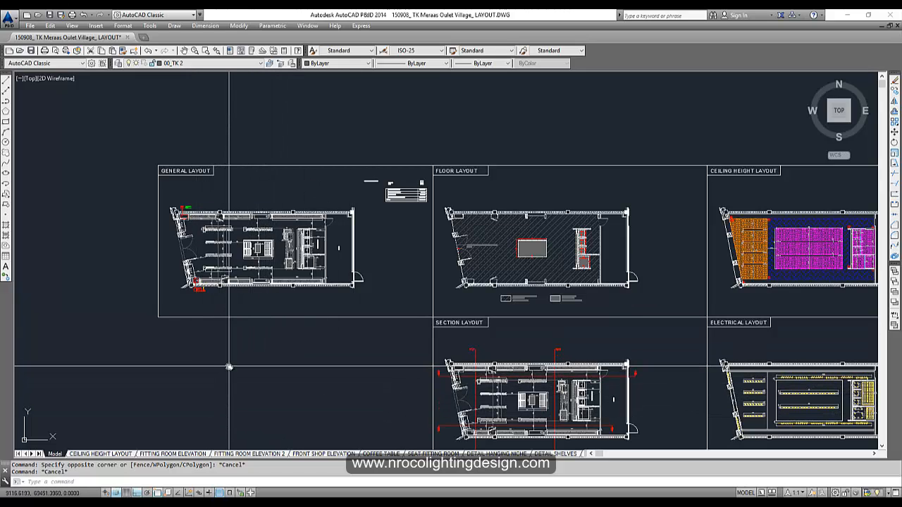
scroll(293, 264, "up", 4)
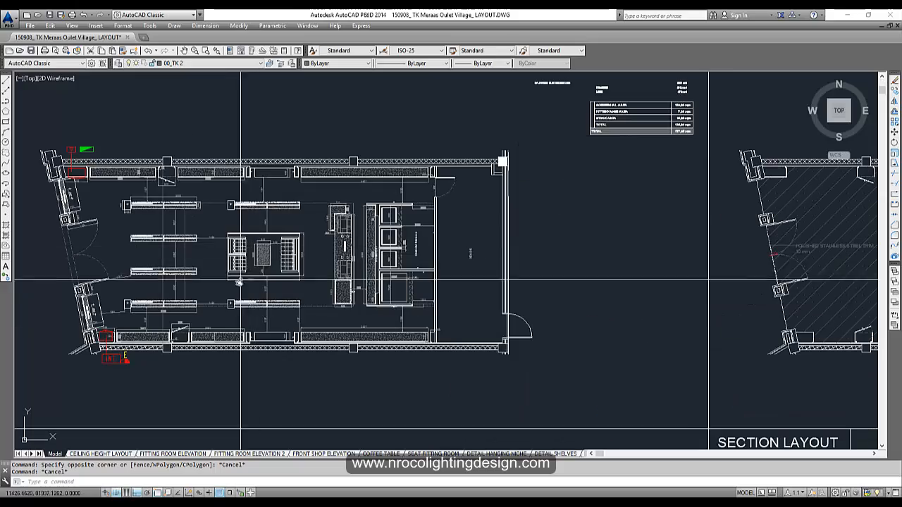
scroll(301, 264, "down", 4)
scroll(606, 287, "up", 4)
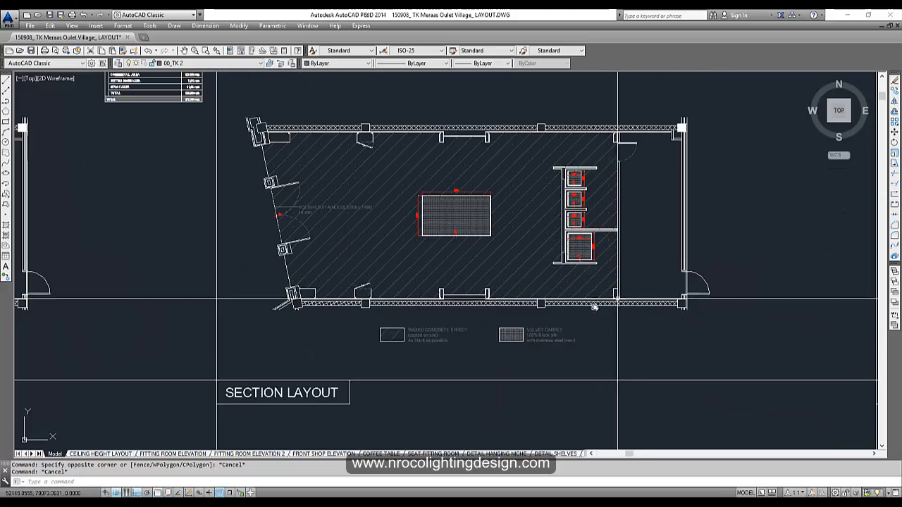
middle_click_drag(597, 263, 228, 225)
mouse_move(557, 262)
middle_mouse_down()
mouse_move(366, 228)
mouse_move(269, 266)
mouse_move(397, 193)
mouse_move(506, 194)
middle_mouse_up()
scroll(269, 266, "down", 4)
scroll(281, 328, "up", 2)
middle_click_drag(670, 313, 677, 312)
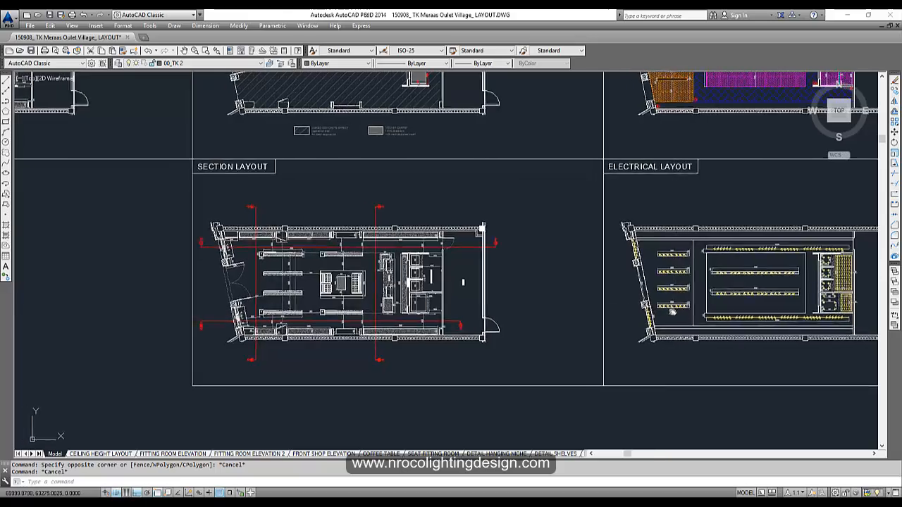
scroll(674, 310, "up", 2)
middle_click_drag(199, 174, 668, 330)
scroll(280, 207, "down", 2)
middle_click_drag(297, 211, 493, 291)
scroll(276, 165, "up", 4)
scroll(318, 189, "up", 2)
mouse_move(342, 202)
middle_mouse_down()
mouse_move(425, 262)
mouse_move(277, 148)
middle_mouse_up()
scroll(458, 306, "down", 6)
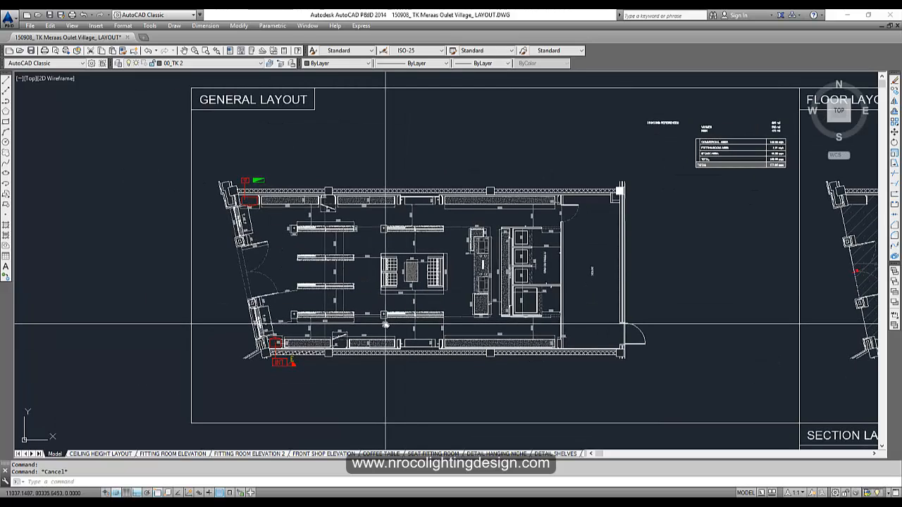
scroll(339, 345, "up", 4)
middle_click_drag(339, 344, 280, 325)
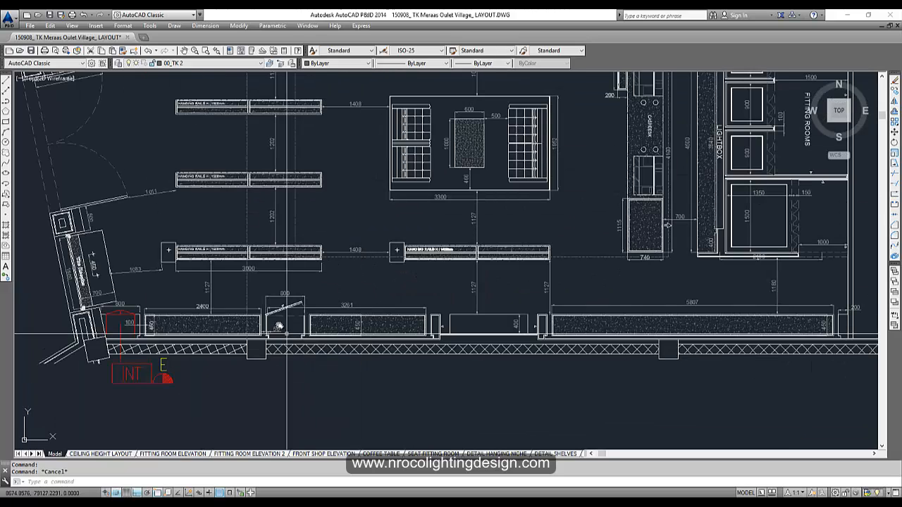
scroll(211, 329, "up", 4)
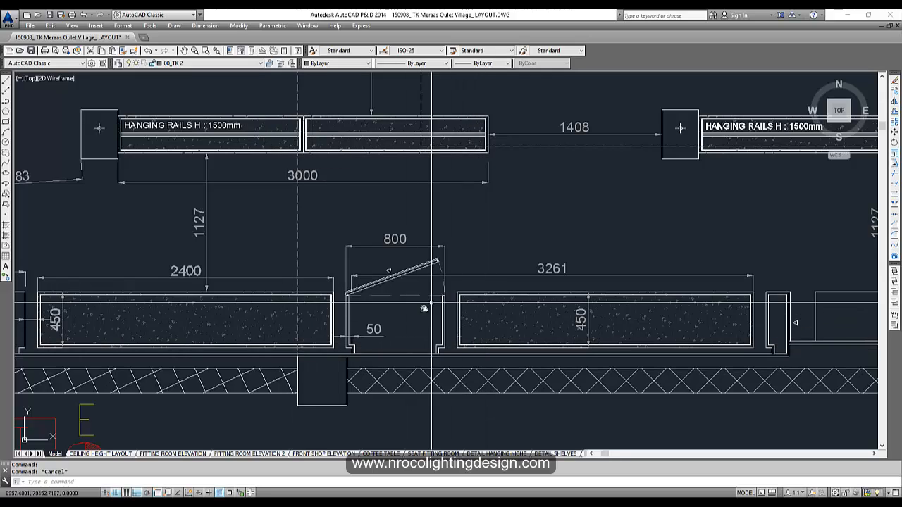
scroll(315, 296, "down", 2)
middle_click_drag(388, 268, 503, 250)
scroll(321, 324, "up", 2)
middle_click_drag(208, 282, 332, 372)
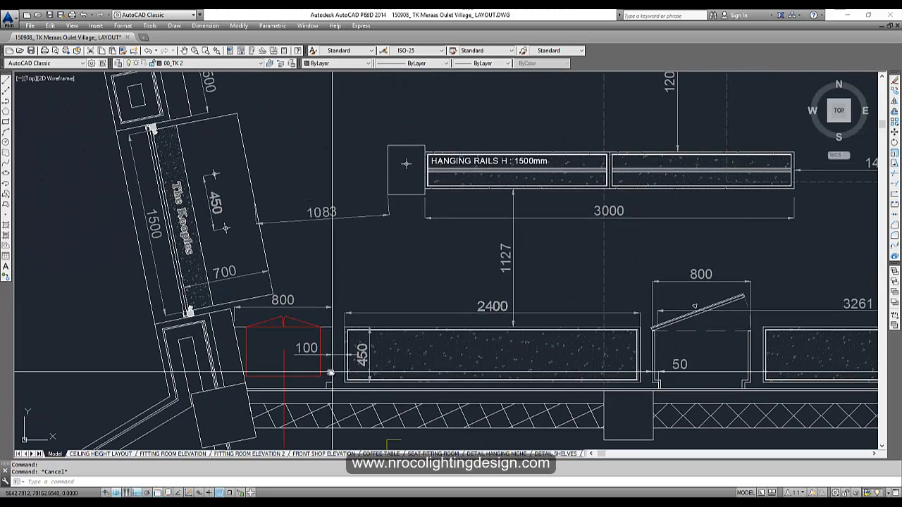
middle_click_drag(295, 208, 342, 305)
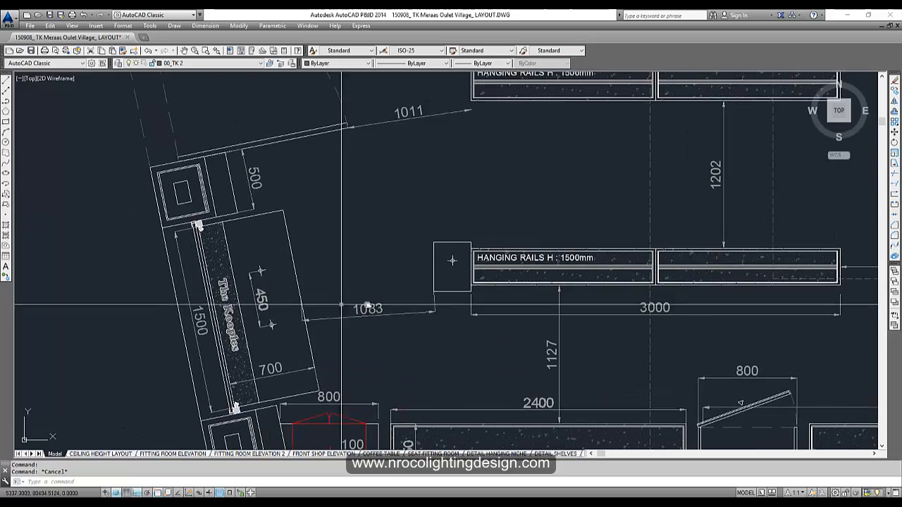
scroll(409, 306, "down", 6)
middle_click_drag(663, 313, 208, 295)
scroll(622, 283, "down", 2)
mouse_move(612, 282)
middle_mouse_down()
mouse_move(220, 357)
mouse_move(210, 346)
middle_mouse_up()
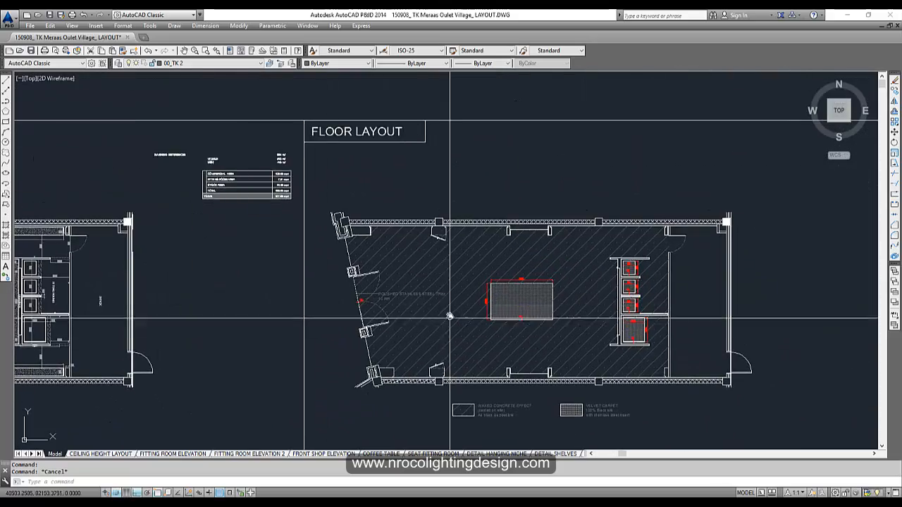
scroll(449, 317, "up", 2)
middle_click_drag(389, 379, 647, 308)
scroll(393, 343, "down", 2)
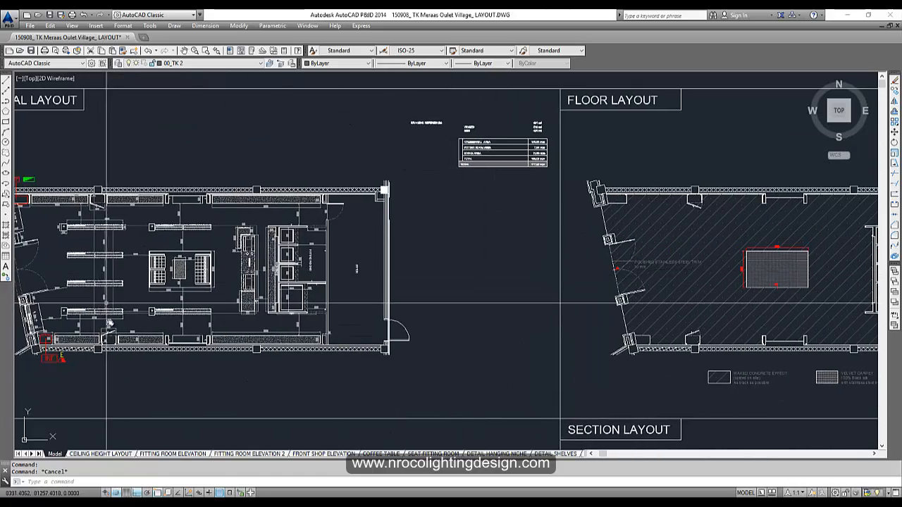
scroll(173, 312, "up", 2)
scroll(274, 272, "down", 6)
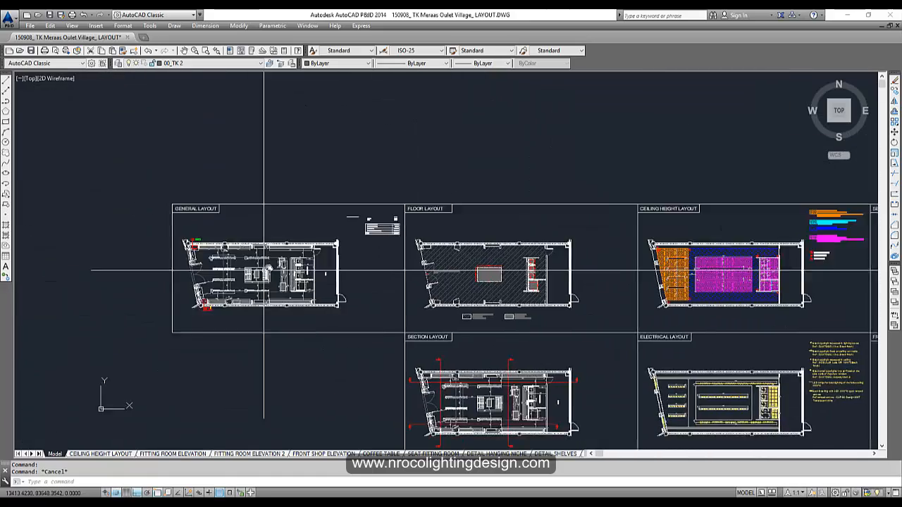
scroll(279, 272, "up", 6)
scroll(389, 266, "down", 2)
middle_click_drag(390, 266, 453, 265)
scroll(309, 262, "up", 4)
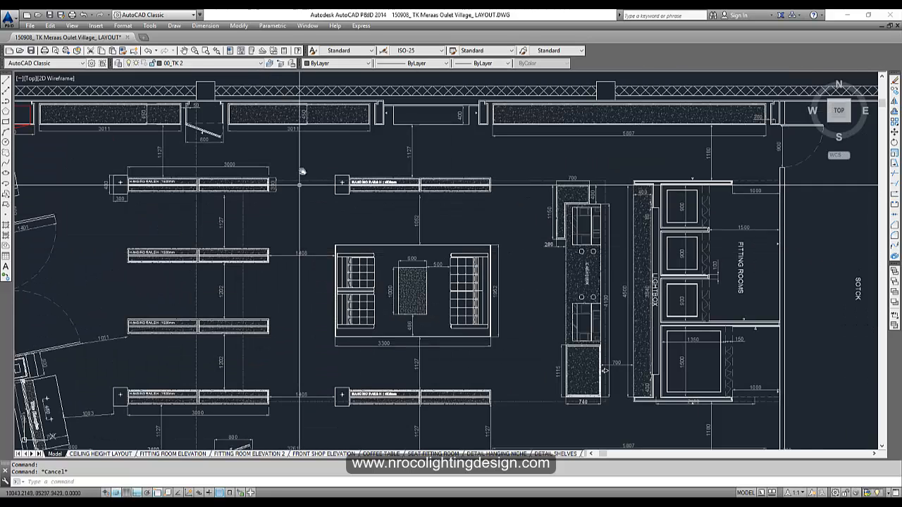
key("Escape")
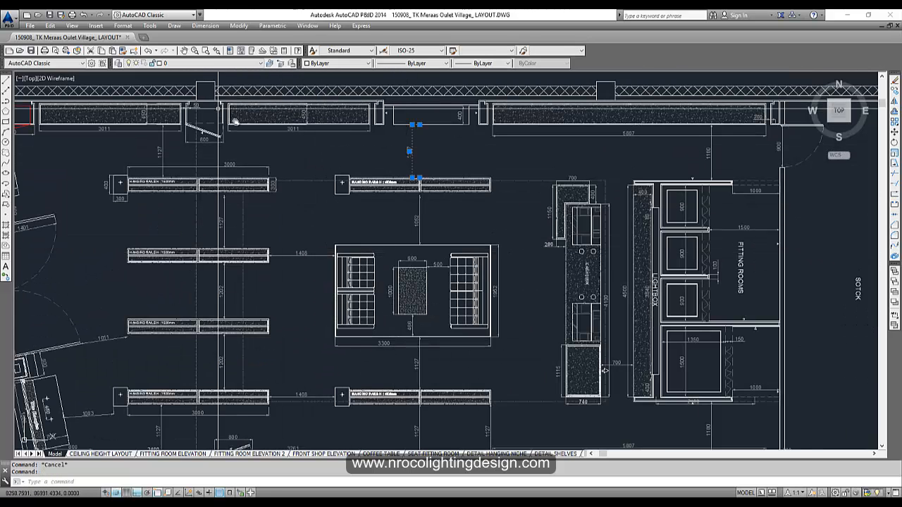
left_click(427, 225)
key("Escape")
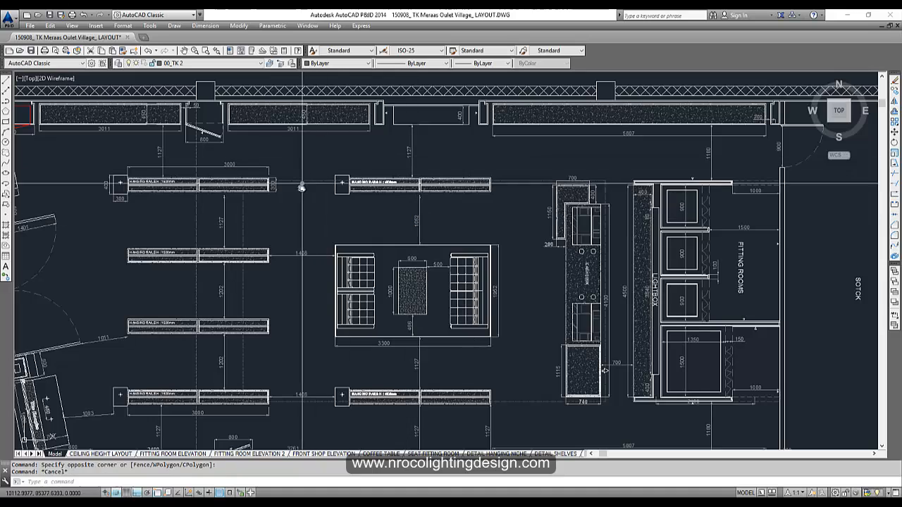
key("Escape")
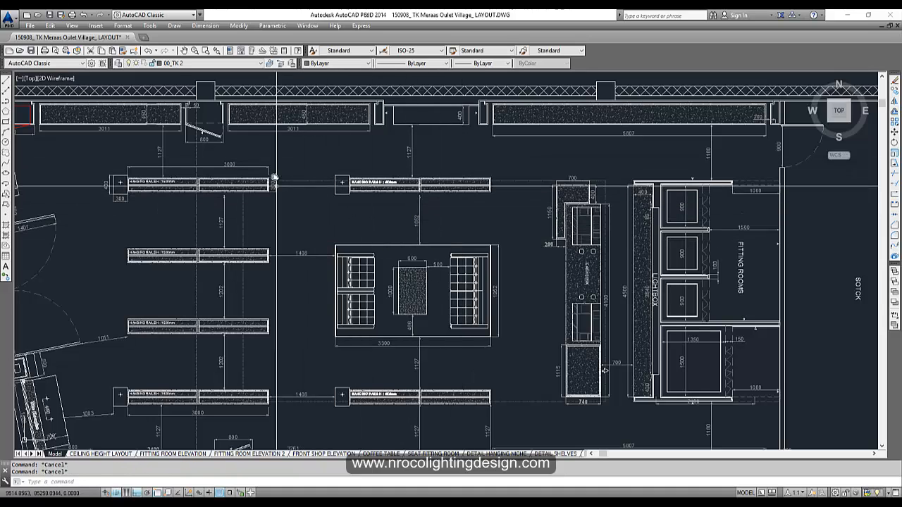
left_click(427, 226)
left_click(391, 224)
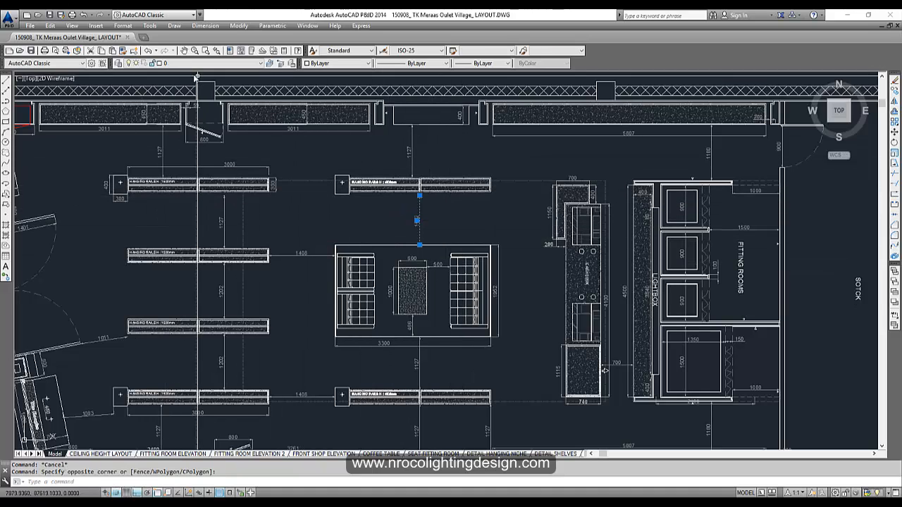
left_click(167, 63)
left_click(137, 74)
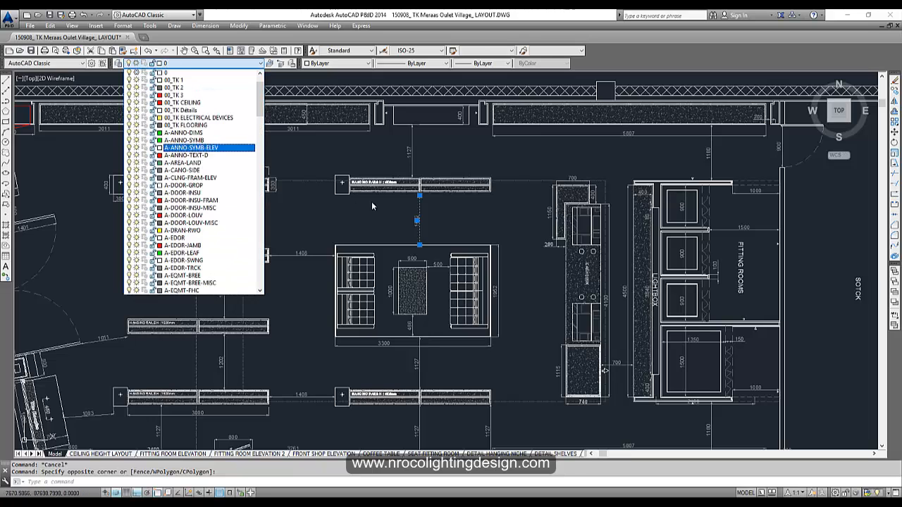
left_click(373, 205)
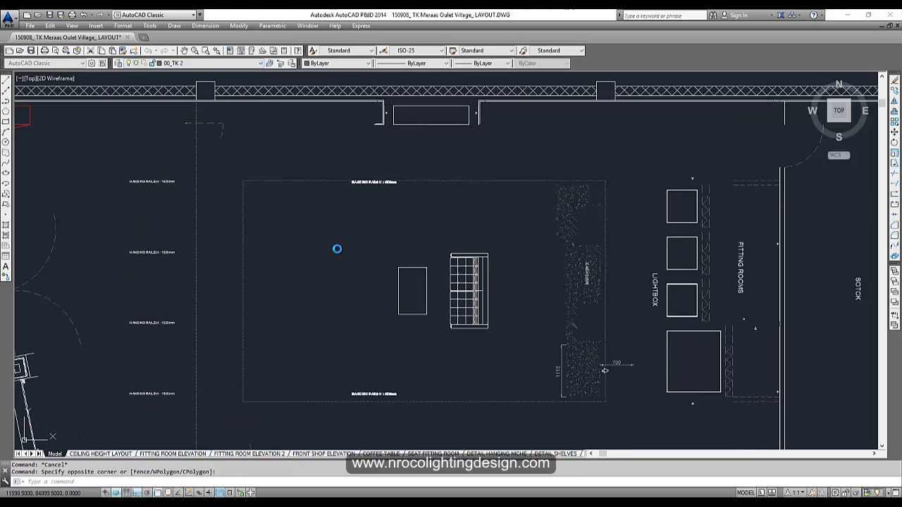
type("u")
key("Return")
scroll(360, 238, "down", 5)
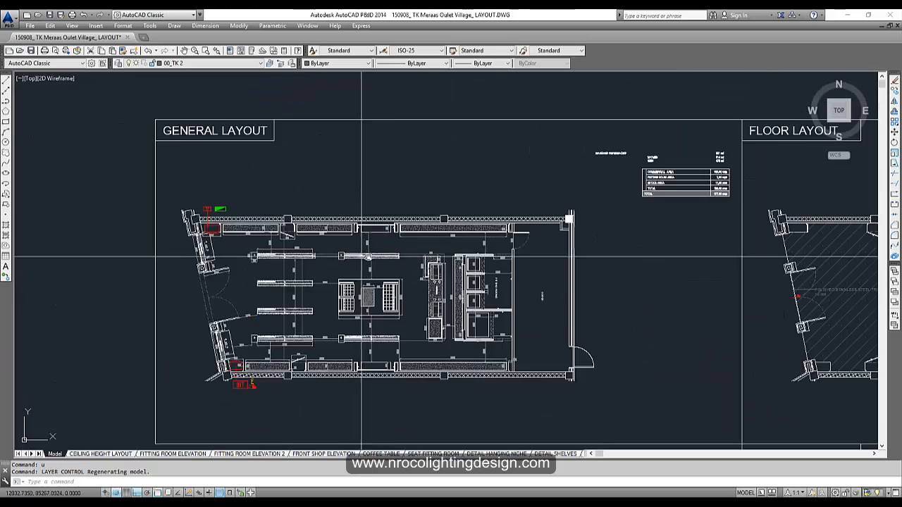
middle_click_drag(286, 296, 234, 268)
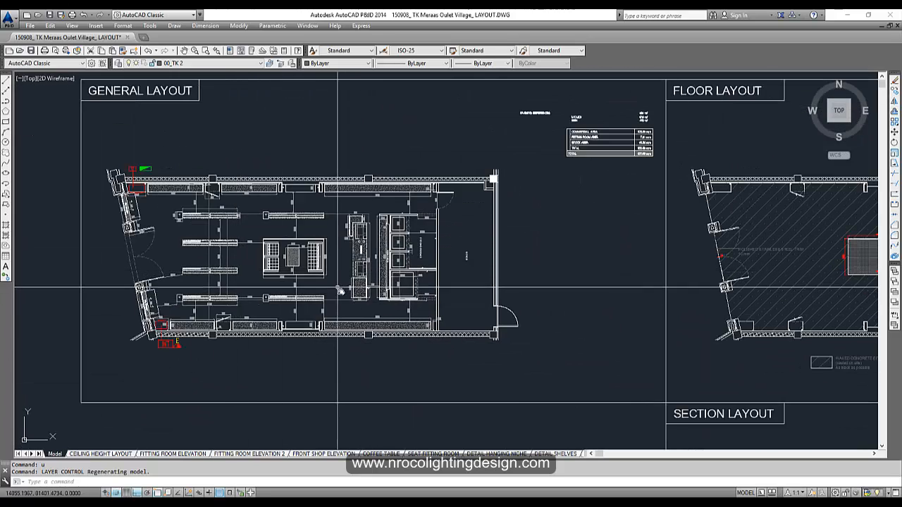
middle_click_drag(370, 277, 393, 289)
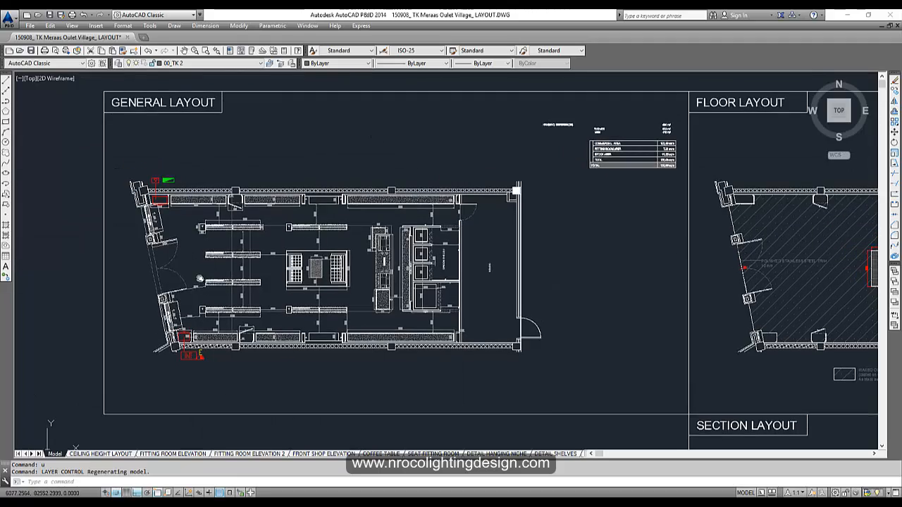
scroll(610, 141, "up", 4)
mouse_move(669, 167)
middle_mouse_down()
mouse_move(692, 185)
mouse_move(589, 197)
middle_mouse_up()
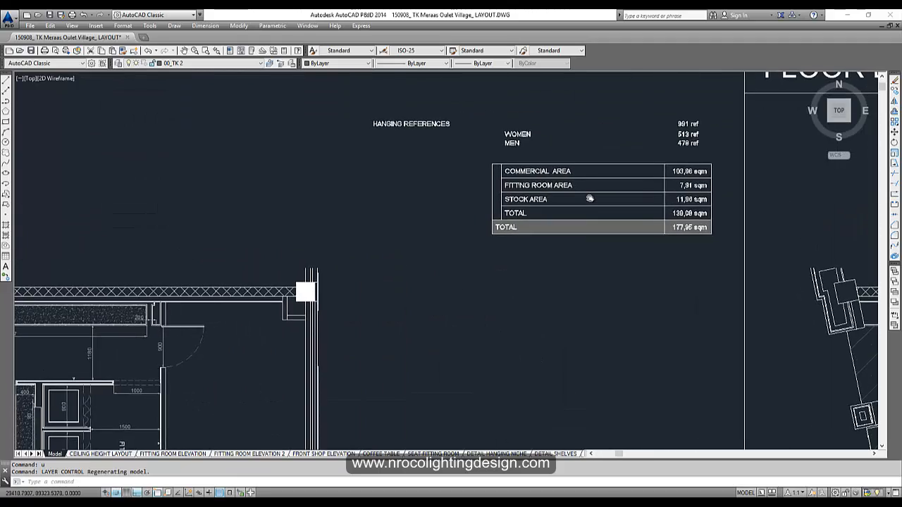
middle_click_drag(501, 291, 543, 248)
scroll(547, 243, "down", 4)
middle_click_drag(457, 278, 503, 210)
key("Escape")
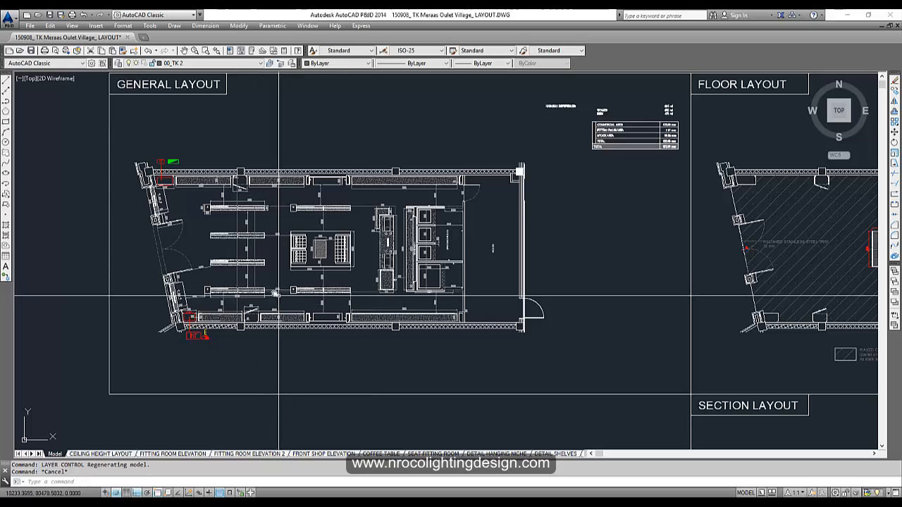
key("Escape")
middle_click_drag(280, 286, 312, 289)
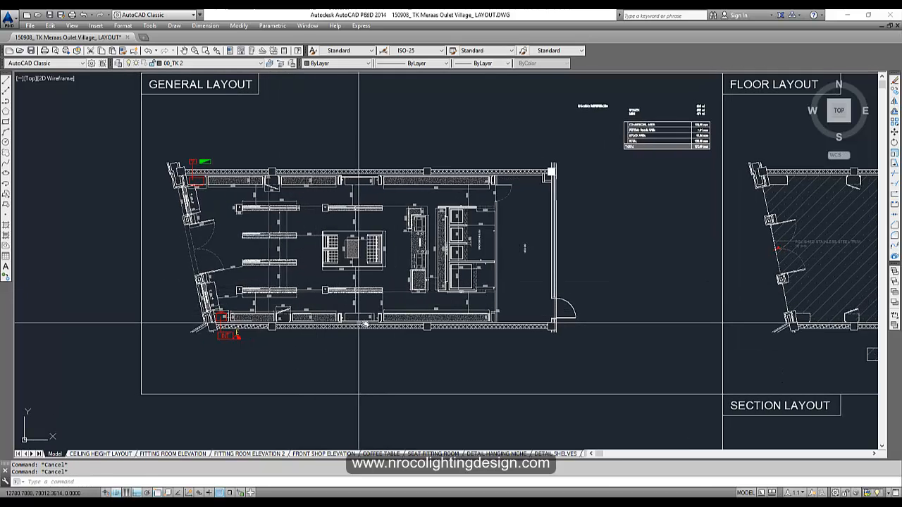
key("ctrl+c")
- Copy the whole General Layout plan and paste it at the origin of a new drawing
left_click(592, 358)
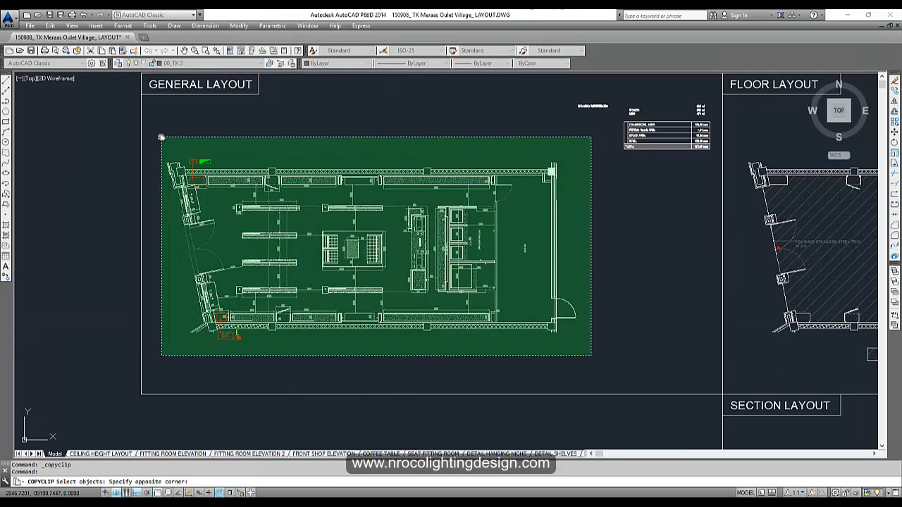
left_click(158, 132)
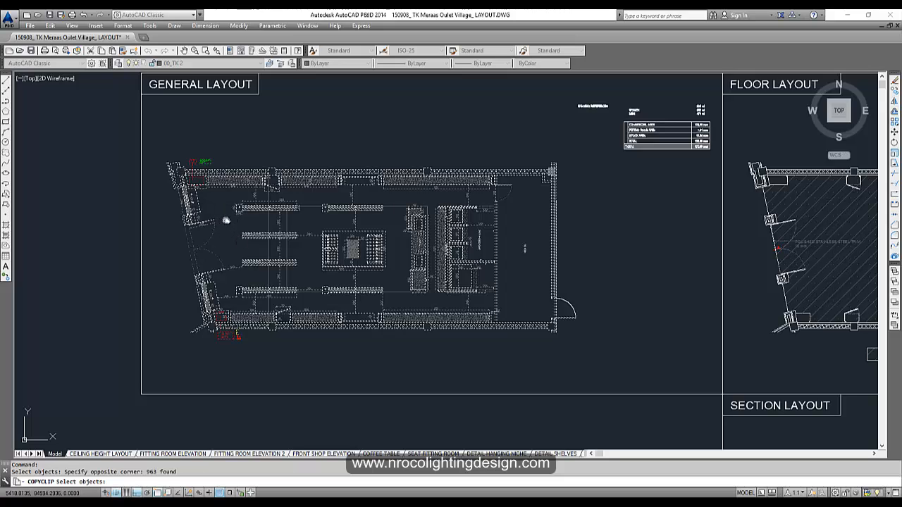
key("Return")
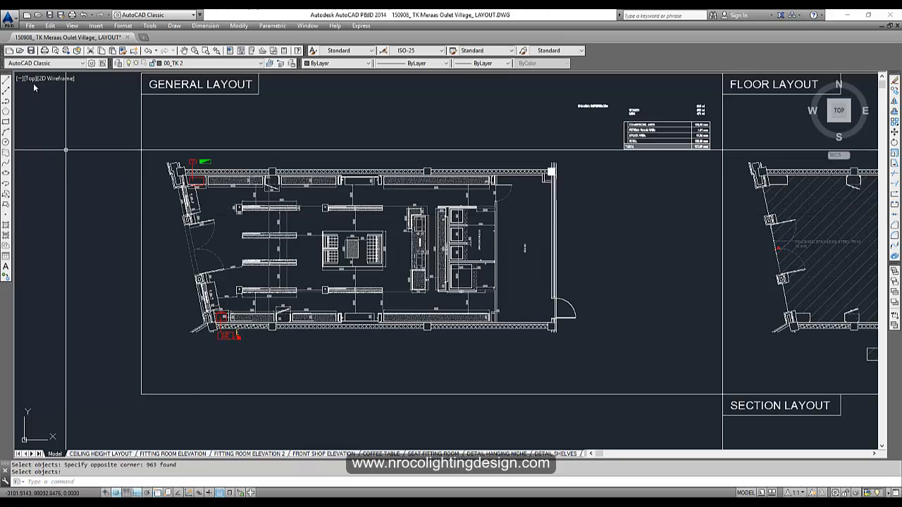
left_click(26, 14)
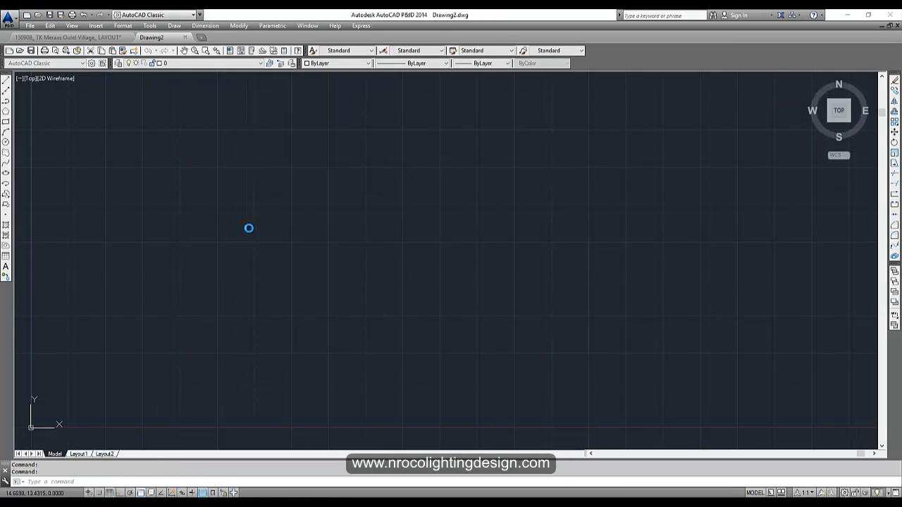
key("ctrl+v")
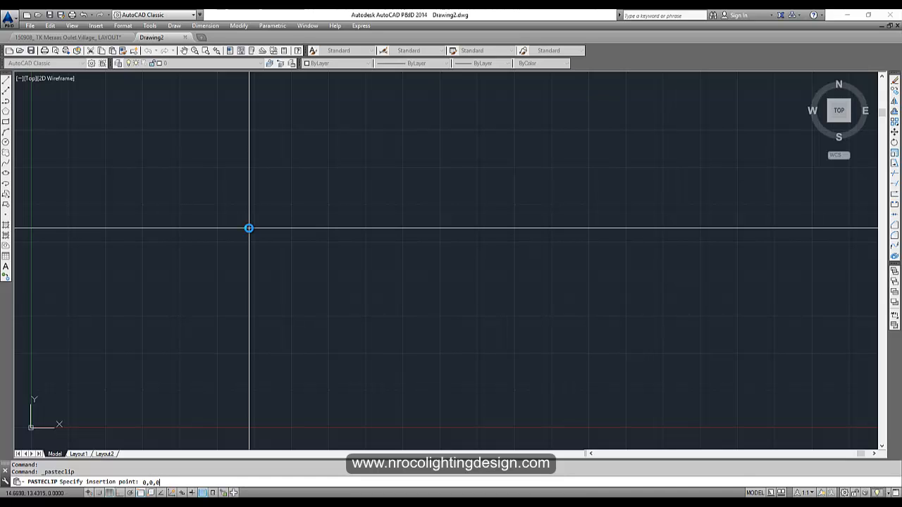
key("Return")
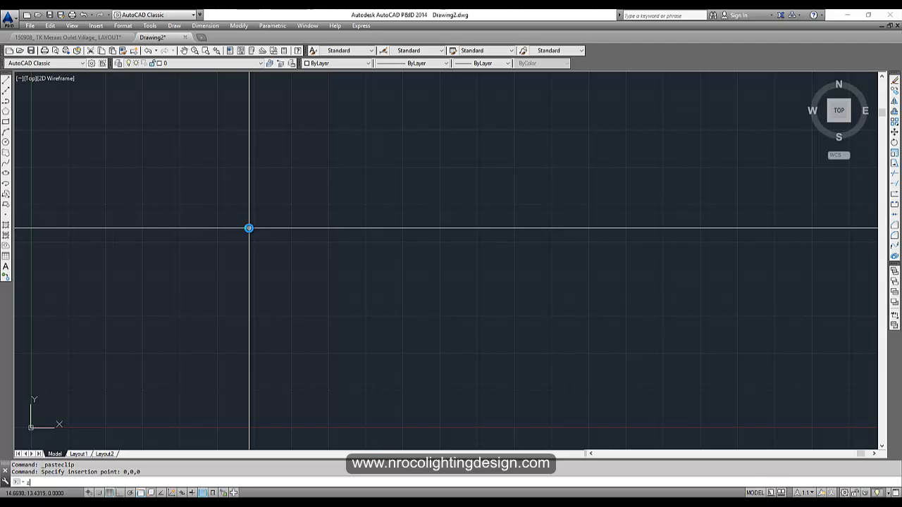
- Zoom to extents so the whole pasted plan is visible in Drawing2
type("z")
key("Return")
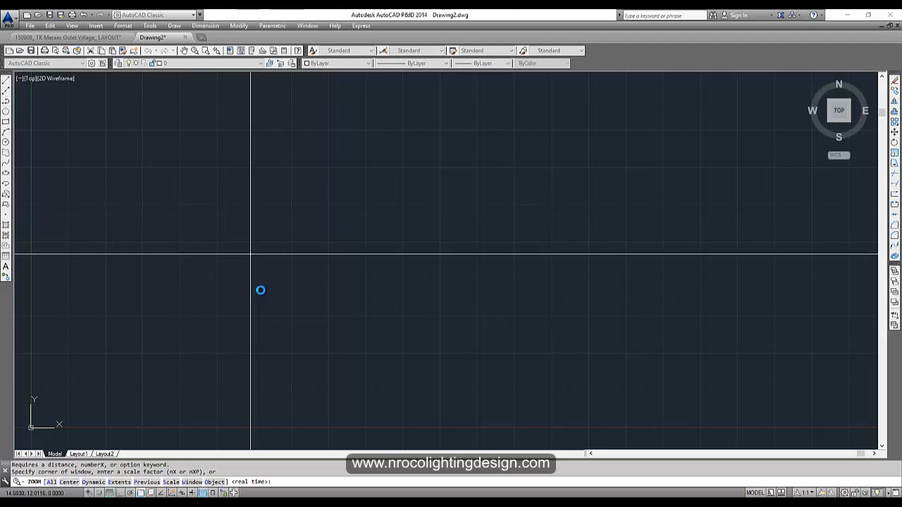
scroll(317, 296, "down", 4)
key("Escape")
type("z")
key("Return")
type("e")
key("Return")
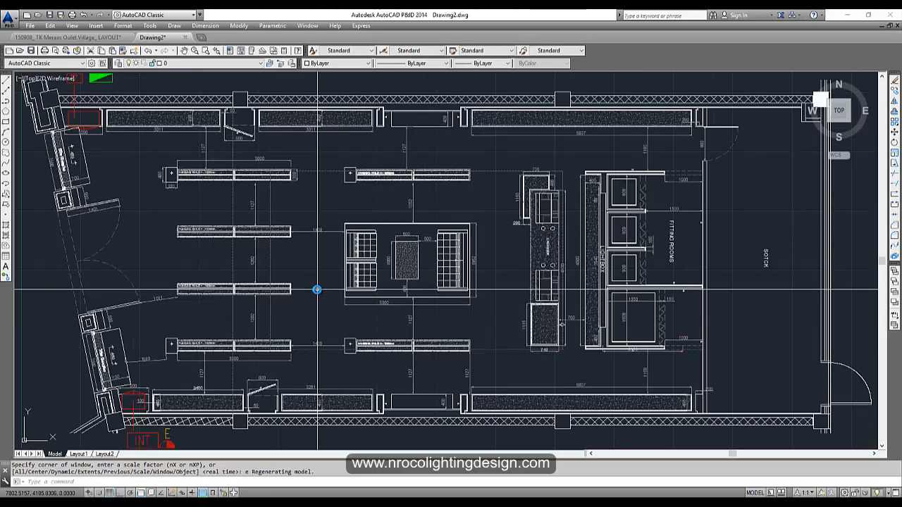
scroll(308, 289, "down", 5)
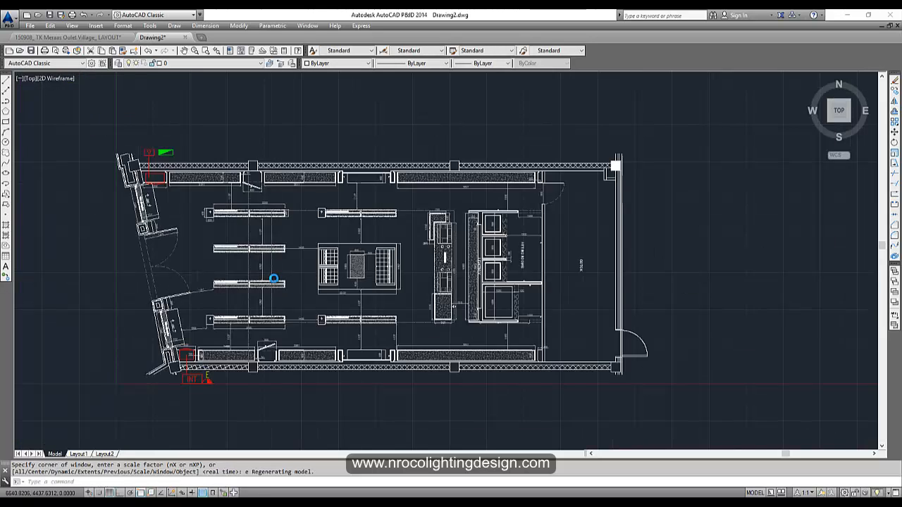
scroll(184, 329, "up", 2)
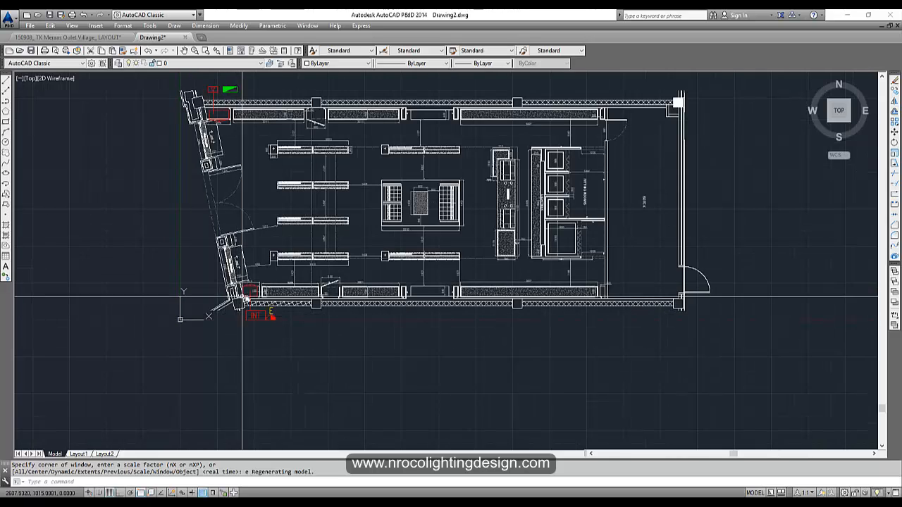
scroll(202, 310, "up", 4)
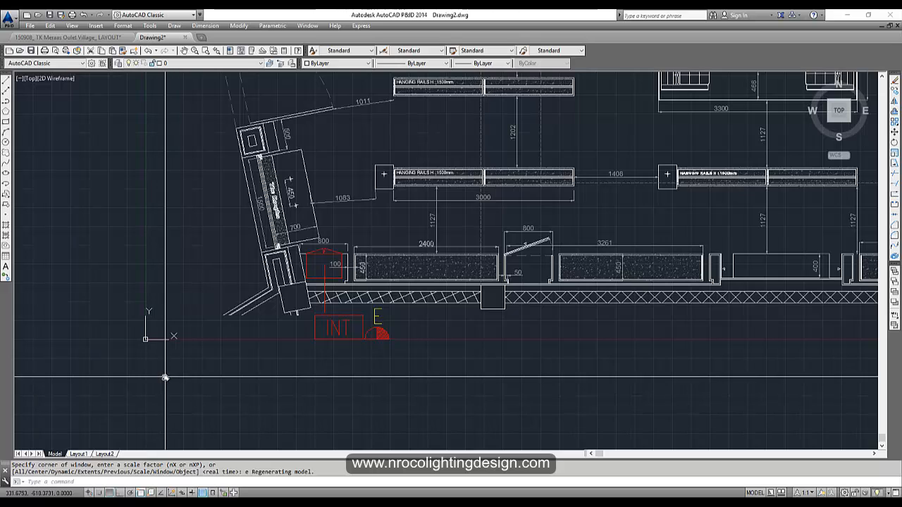
scroll(147, 341, "up", 5)
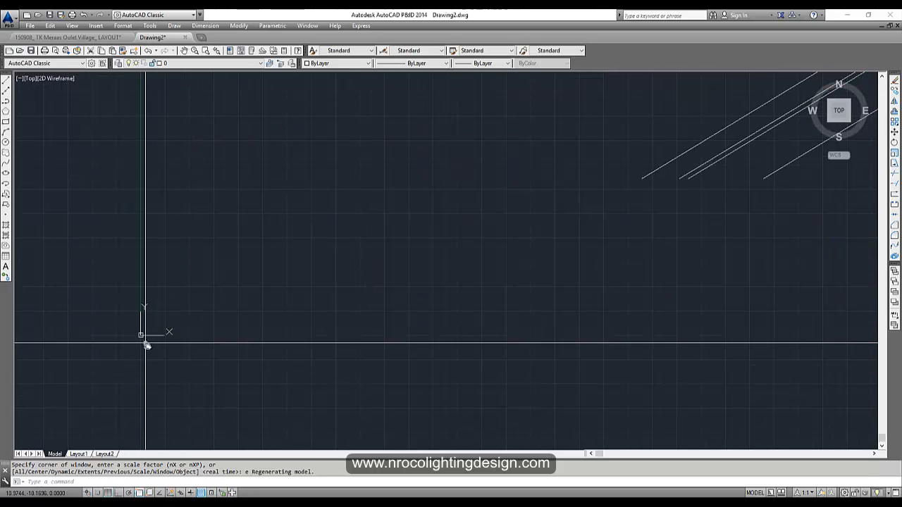
scroll(147, 343, "down", 6)
scroll(275, 260, "down", 5)
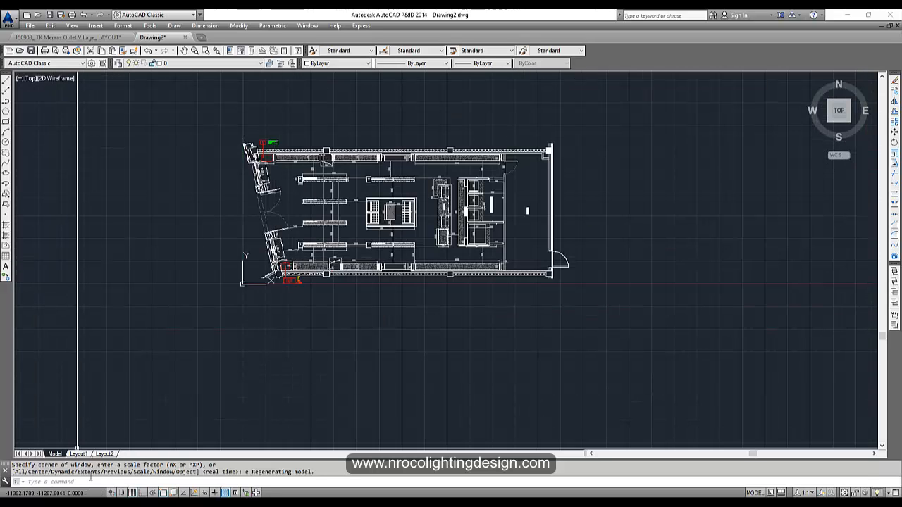
- Turn off the background grid in Drawing2
left_click(133, 492)
scroll(365, 343, "up", 5)
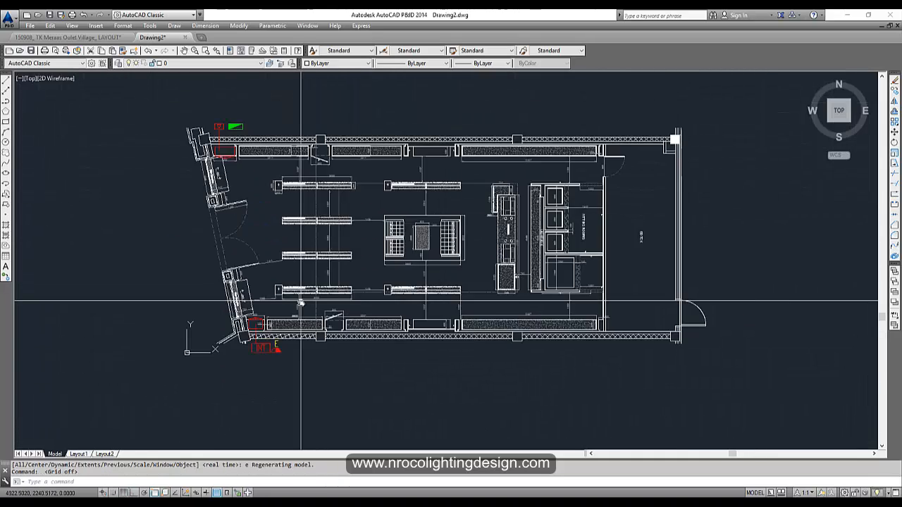
scroll(364, 344, "down", 5)
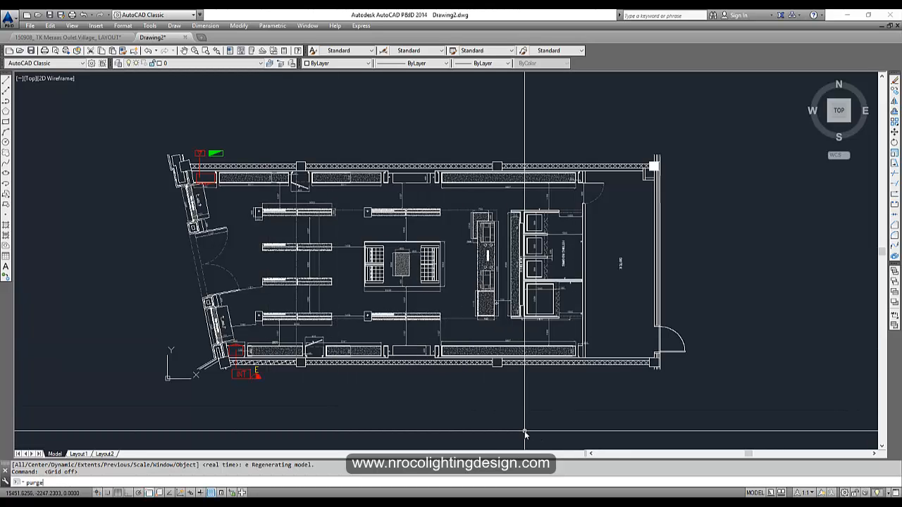
- Purge all unused items from Drawing2, confirming Purge all items for each pass
key("Return")
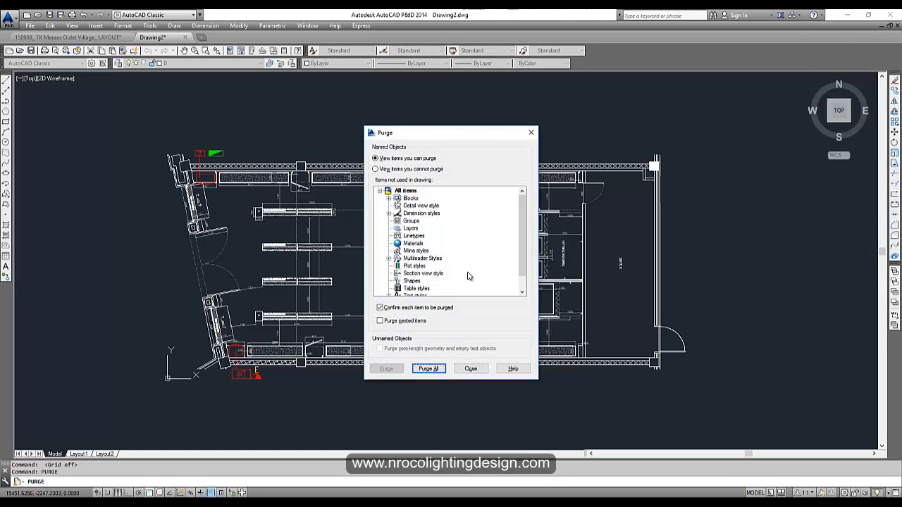
left_click(434, 372)
left_click(438, 247)
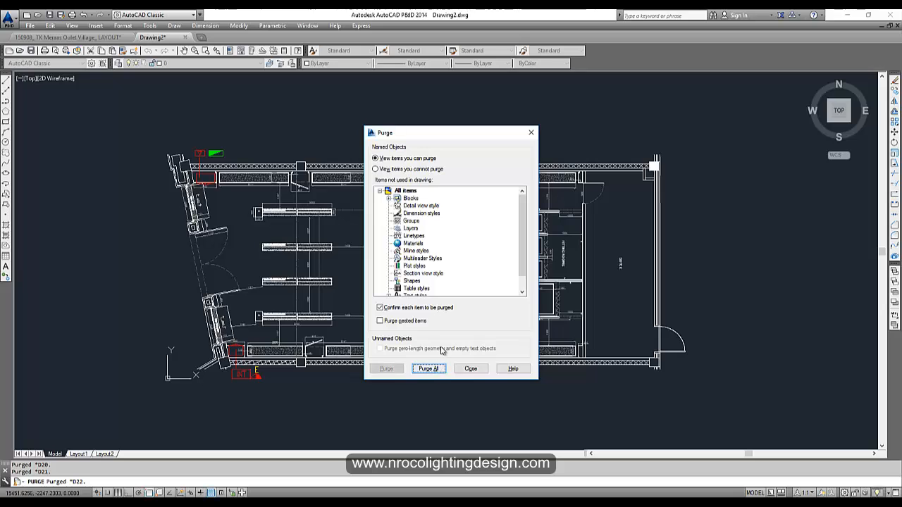
left_click(429, 368)
left_click(422, 250)
left_click(470, 368)
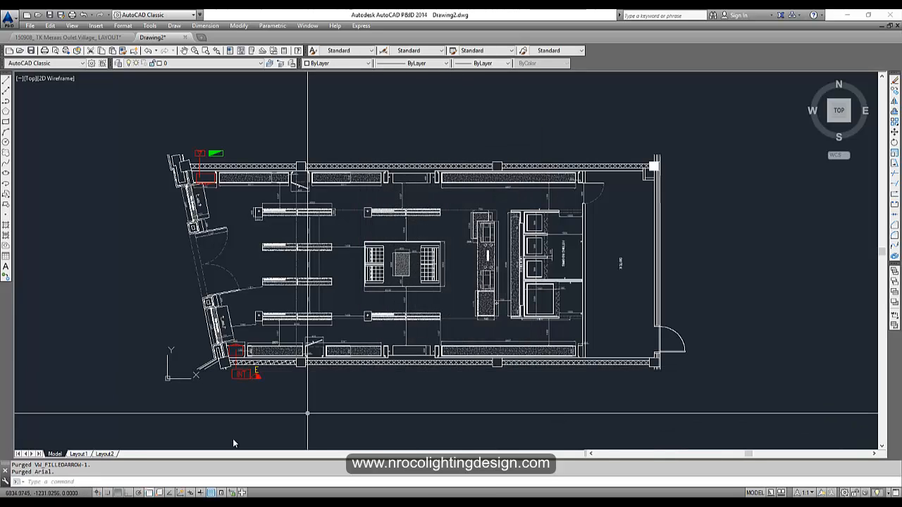
- Switch back to the 150908 LAYOUT drawing from the taskbar preview
left_click(269, 482)
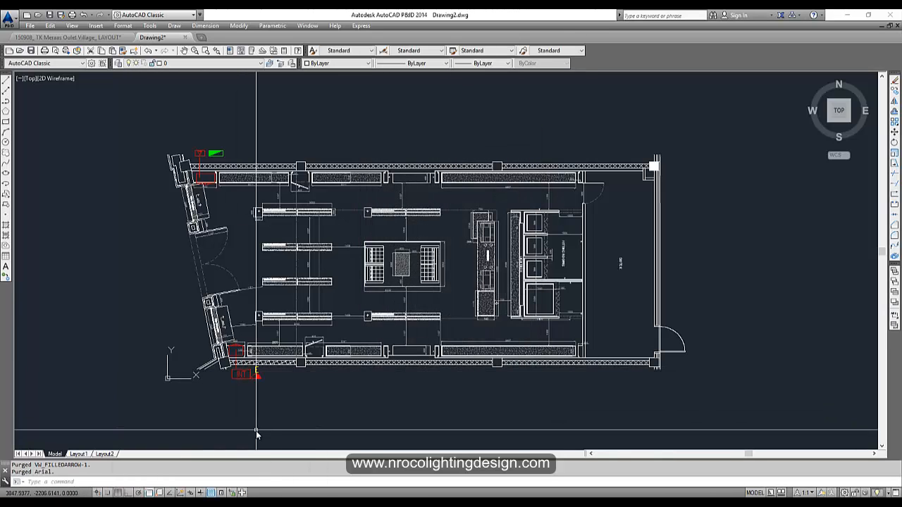
mouse_move(219, 500)
left_click(201, 455)
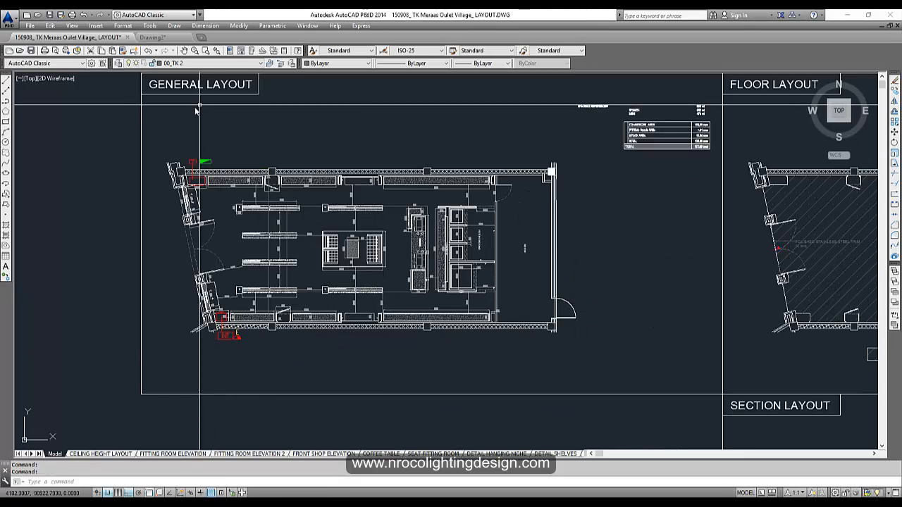
- Open the Layer Properties Manager and select every layer in the list
left_click(119, 63)
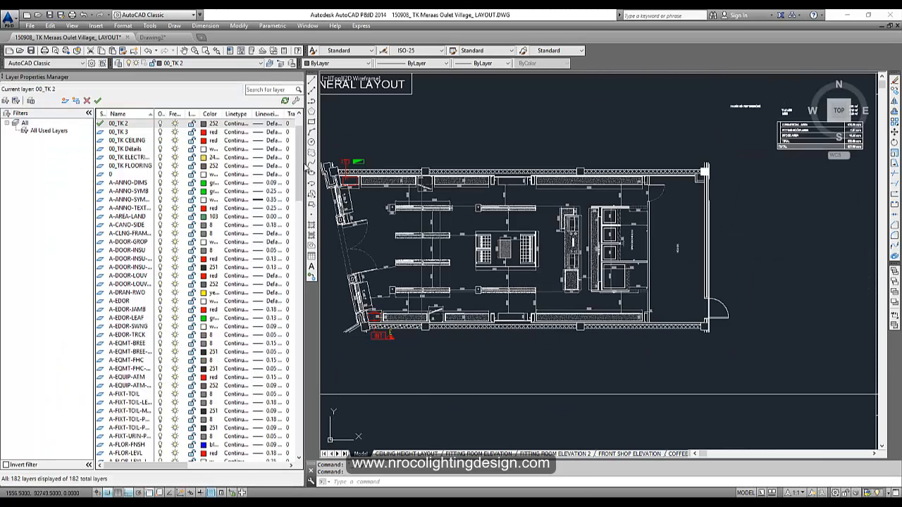
left_click_drag(299, 160, 300, 245)
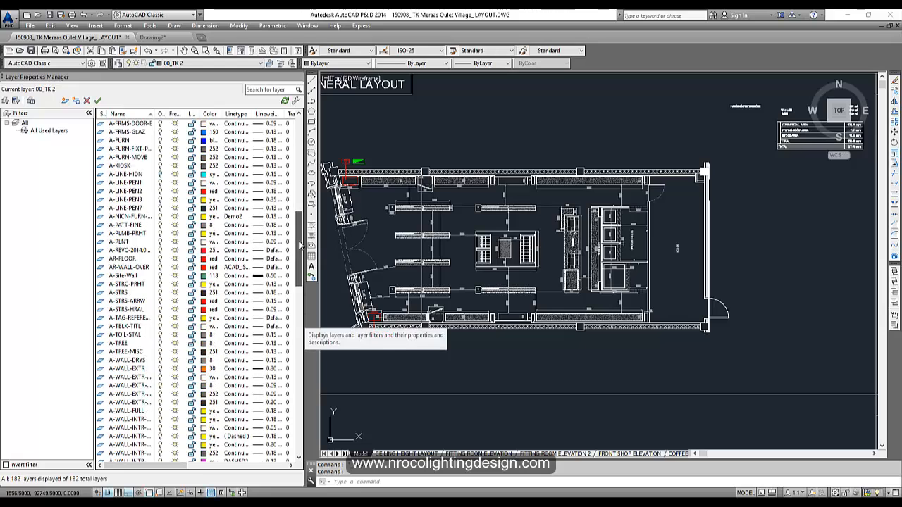
left_click(124, 167)
left_click(128, 173)
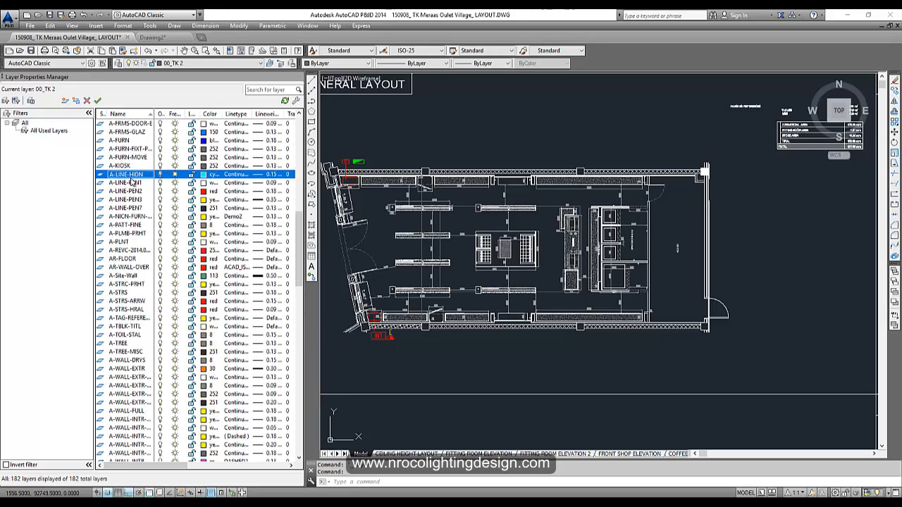
key("ctrl+a")
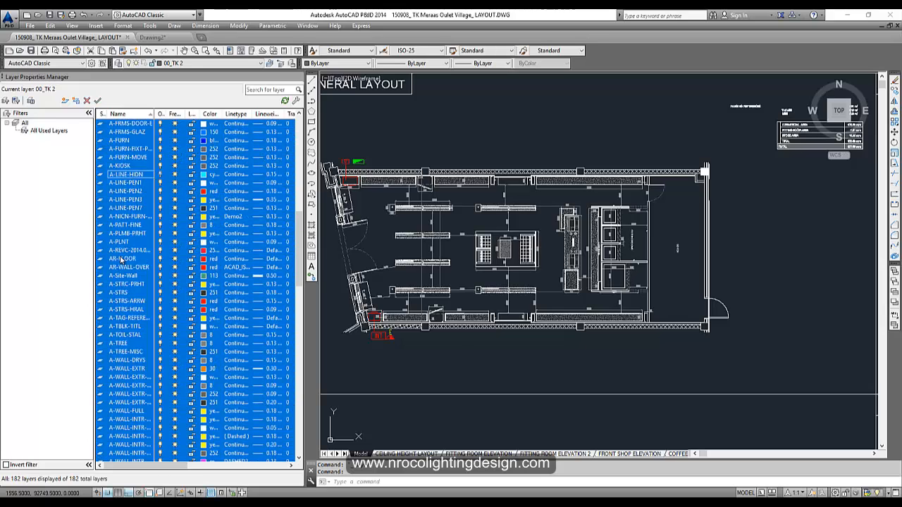
left_click(160, 174)
- Toggle lock and freeze on all layers, dismiss the current-layer warning and close the palette
scroll(177, 211, "up", 15)
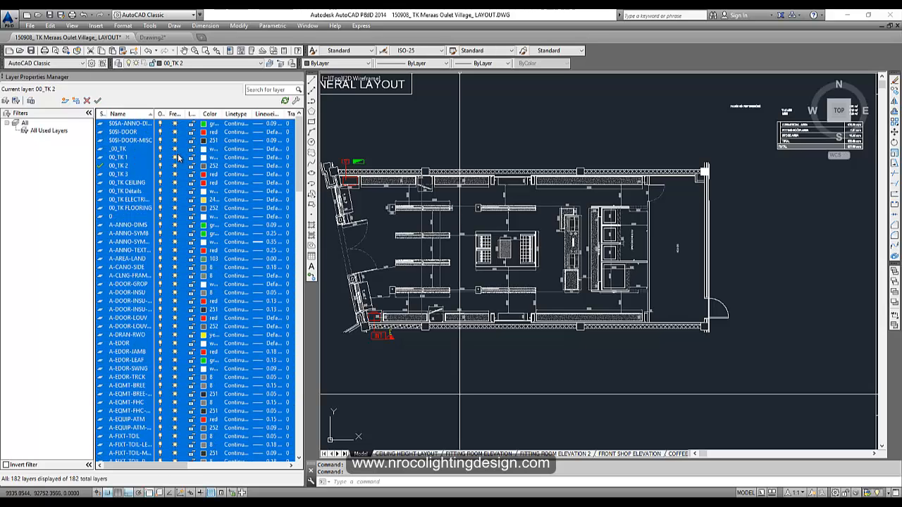
left_click(191, 126)
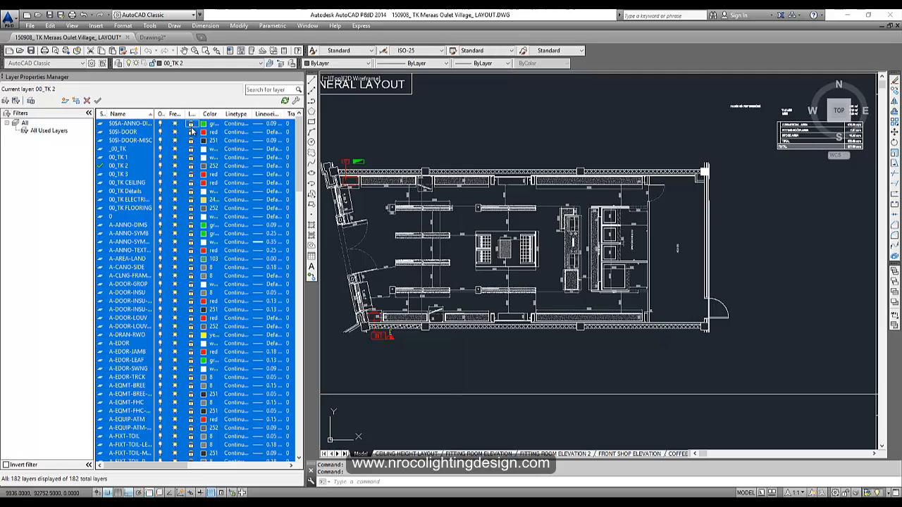
left_click(175, 134)
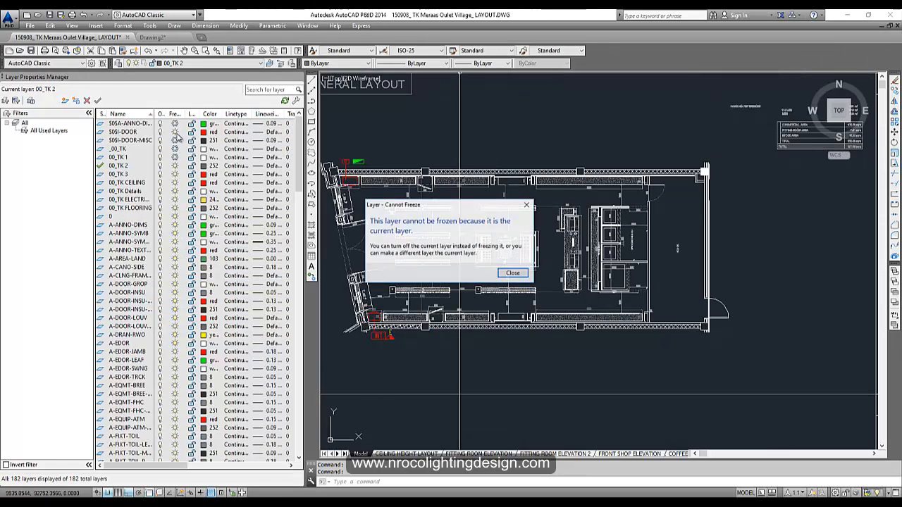
left_click(507, 274)
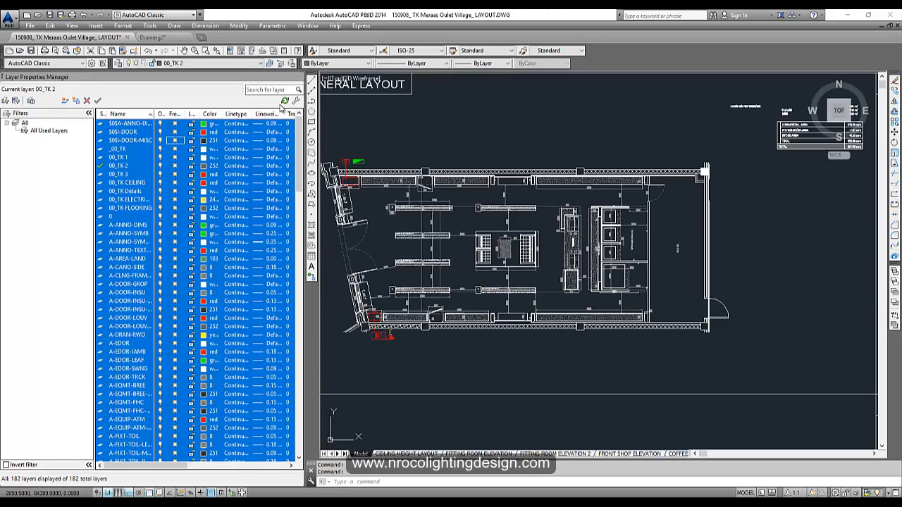
left_click(297, 79)
- Zoom and pan to the plan's upper-left entrance area
scroll(282, 283, "up", 5)
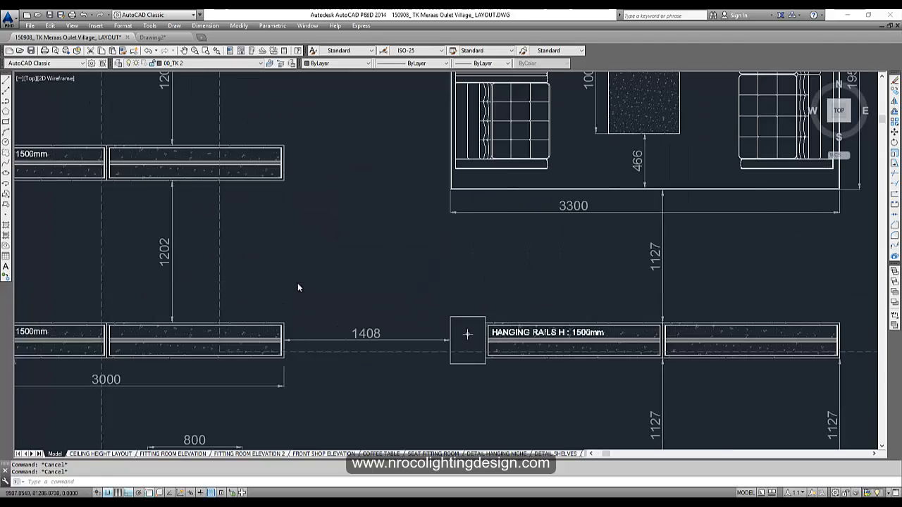
scroll(282, 283, "down", 5)
scroll(281, 283, "up", 5)
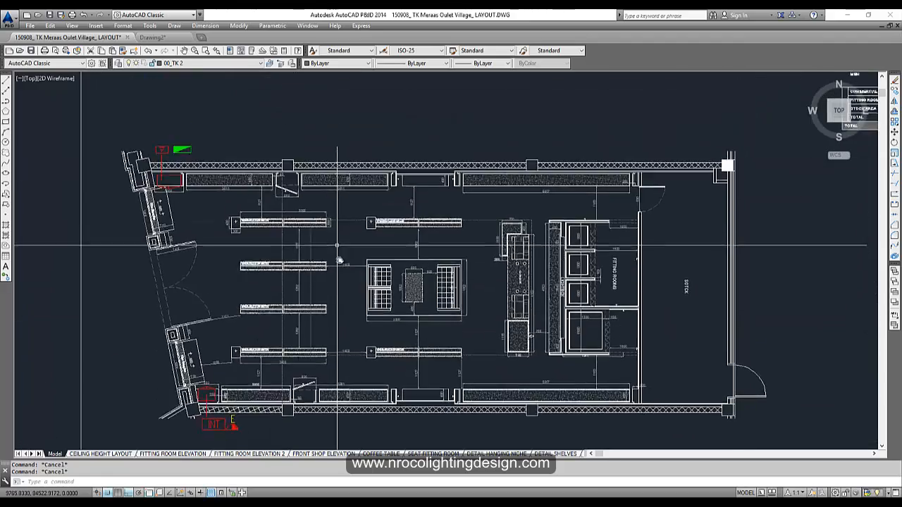
scroll(209, 180, "down", 6)
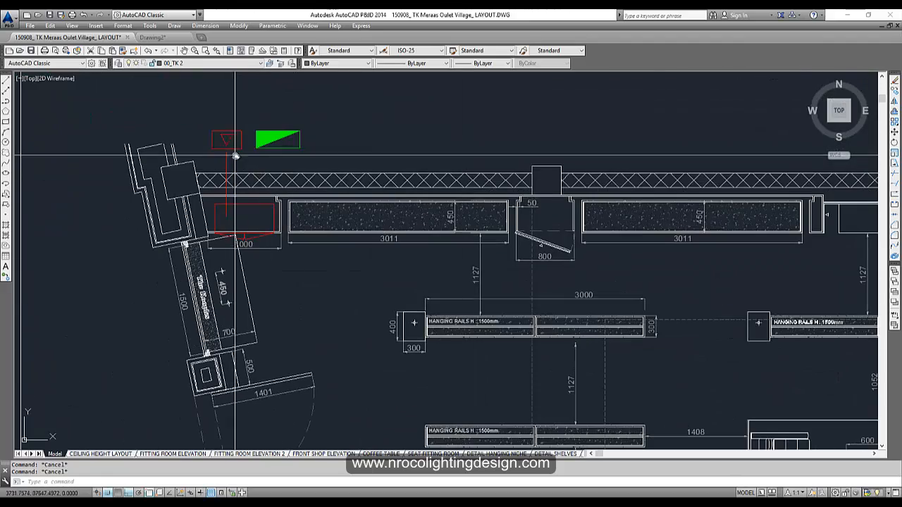
middle_click_drag(452, 309, 402, 294)
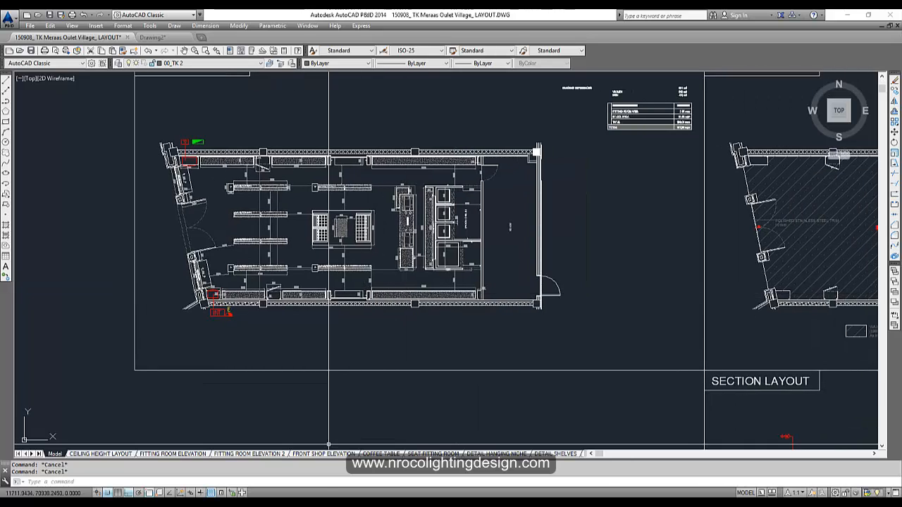
- Switch to Drawing2 and zoom around the pasted shop plan's rails, table and fitting rooms
mouse_move(222, 497)
left_click(272, 463)
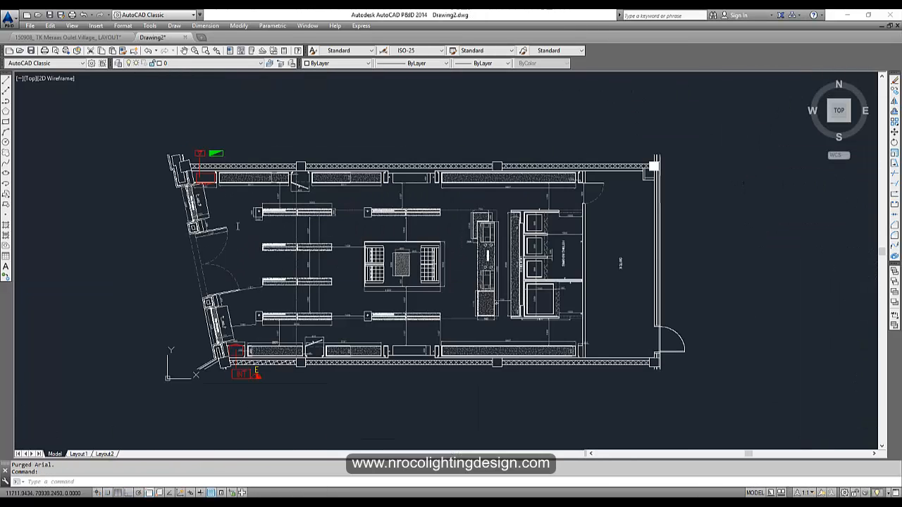
scroll(275, 282, "down", 3)
scroll(282, 293, "up", 6)
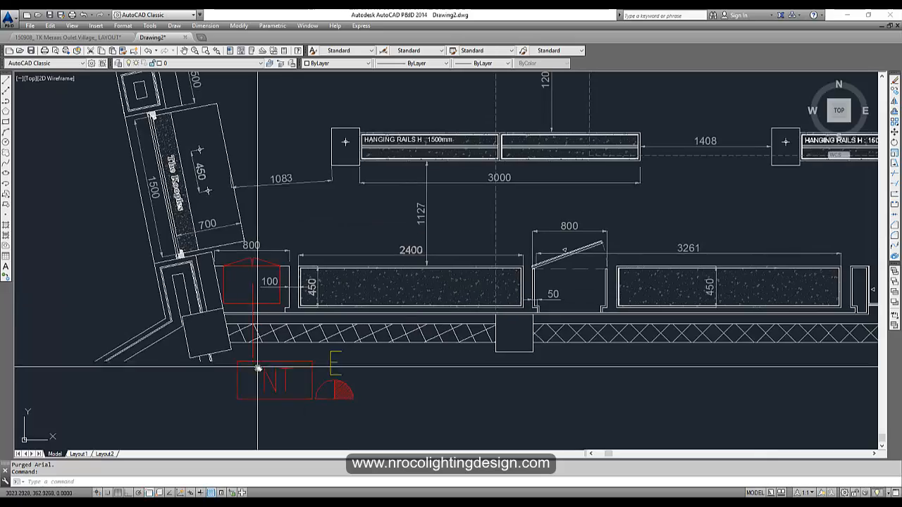
scroll(370, 302, "down", 4)
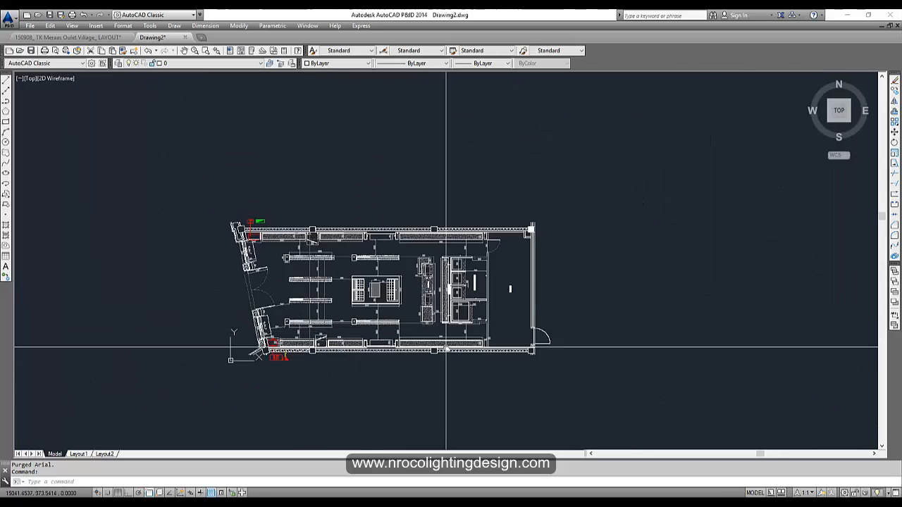
scroll(309, 350, "up", 4)
scroll(308, 372, "down", 2)
scroll(292, 383, "up", 2)
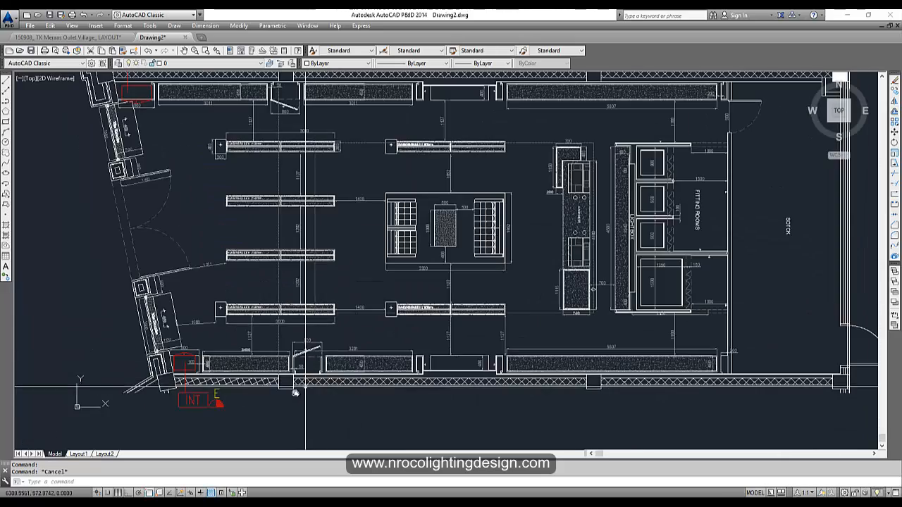
scroll(310, 353, "down", 1)
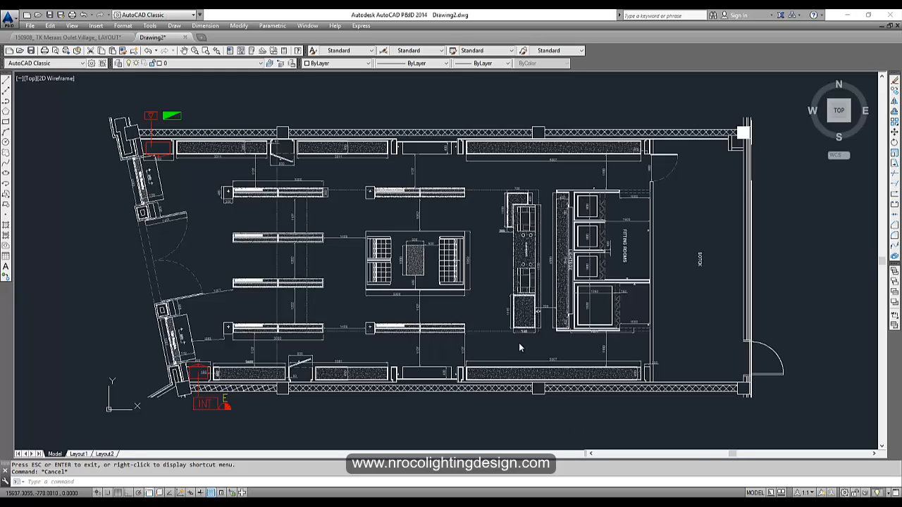
scroll(507, 313, "down", 5)
scroll(409, 306, "up", 4)
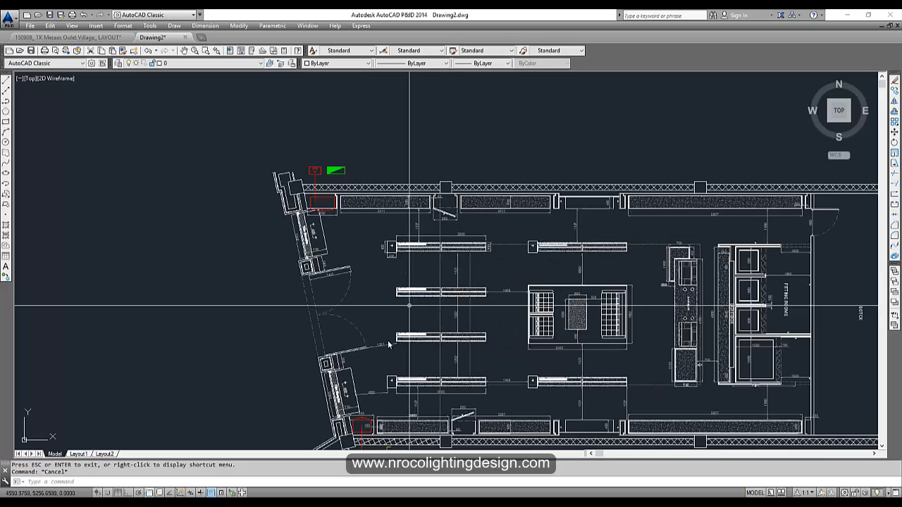
scroll(377, 282, "down", 2)
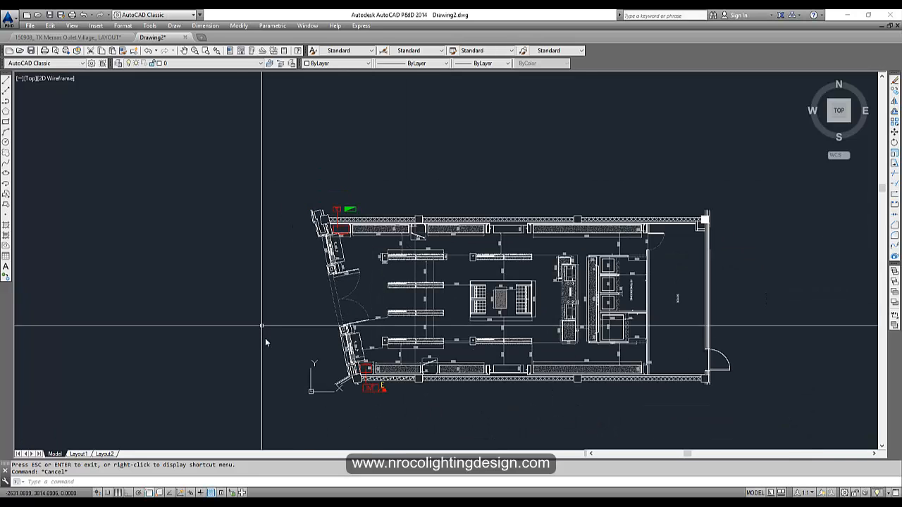
- Zoom extents to fit the whole shop plan and open the File menu
type("z")
key("Return")
type("e")
key("Return")
key("Return")
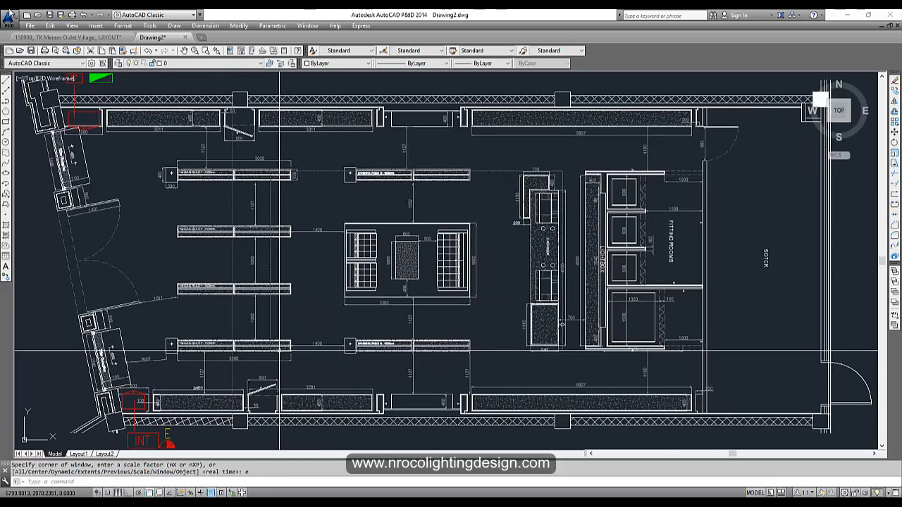
left_click(36, 27)
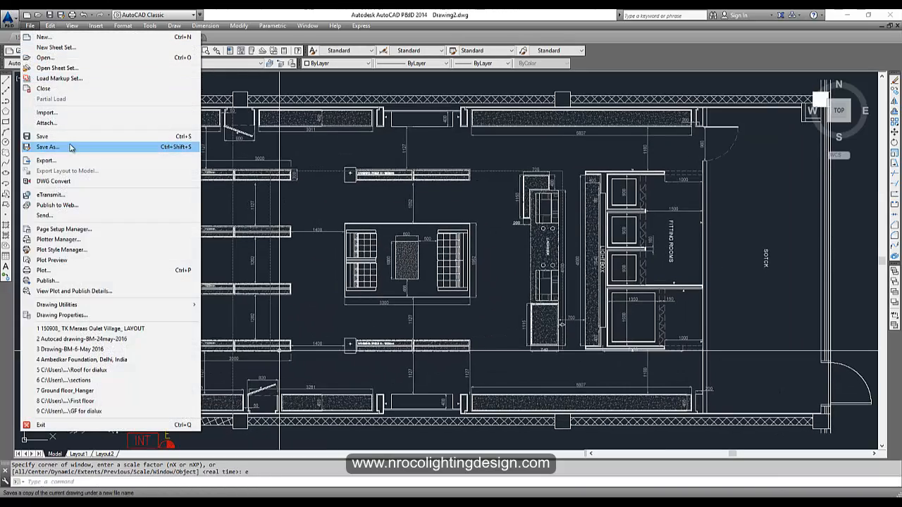
- Save as 'Gen Layout for AutoCAD' in AutoCAD 2010/LT2010 format in The Kooples Lighting Design Tutorial folder
left_click(71, 146)
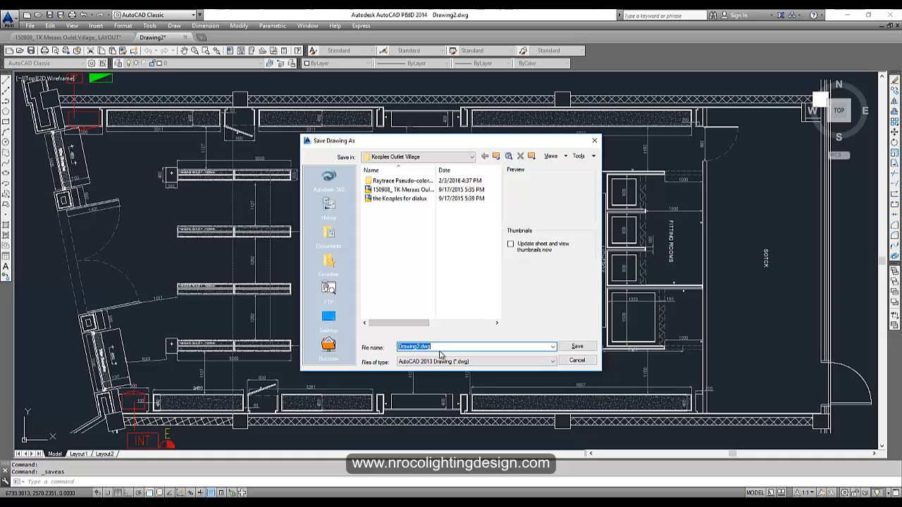
type("Gen Layout for AutoCAD")
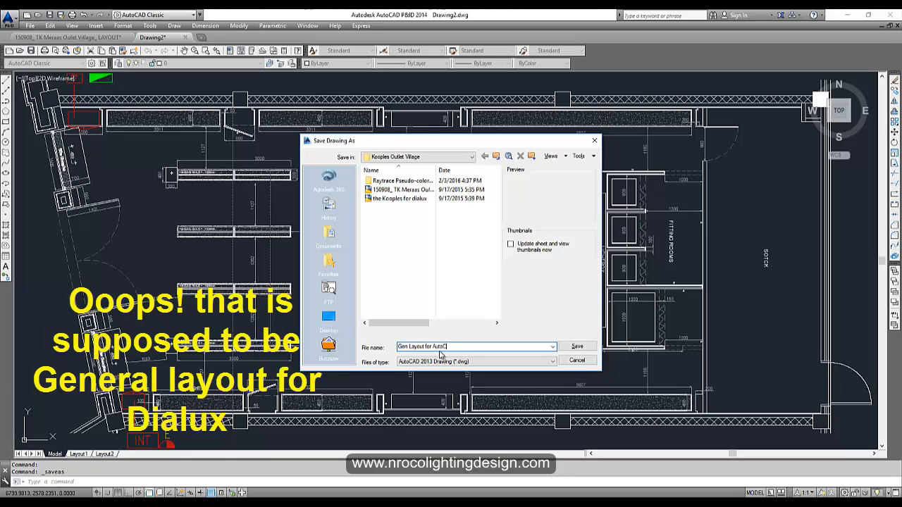
left_click(329, 235)
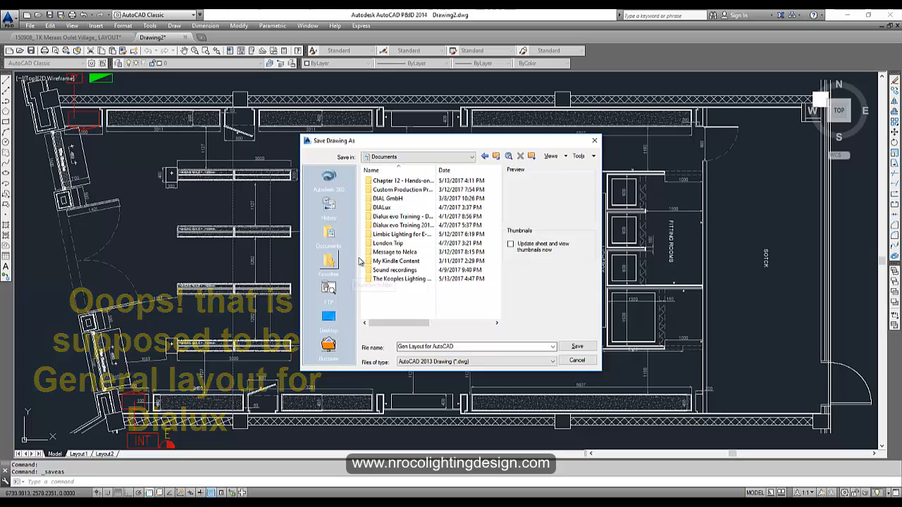
double_click(420, 281)
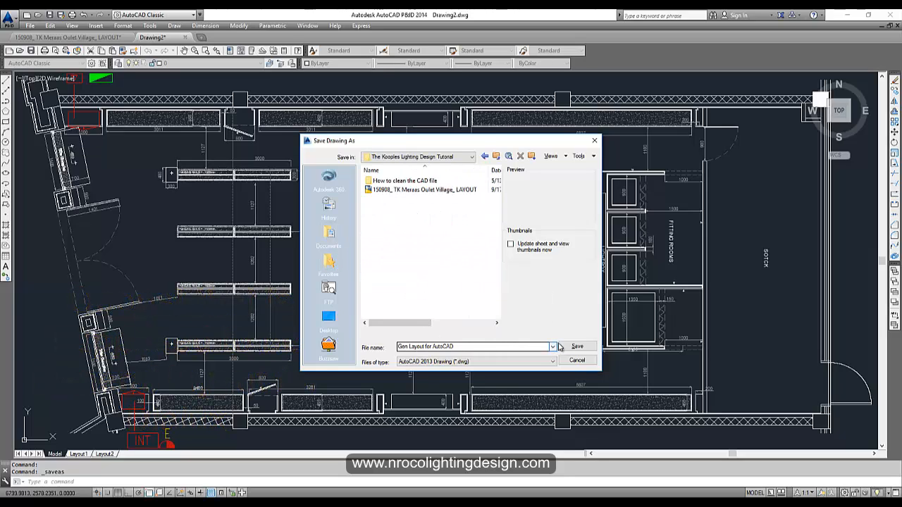
left_click(461, 361)
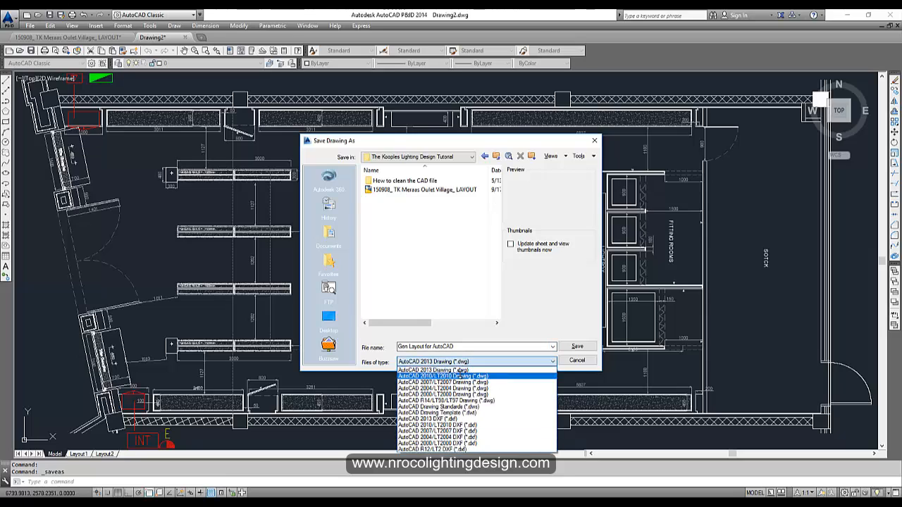
left_click(461, 375)
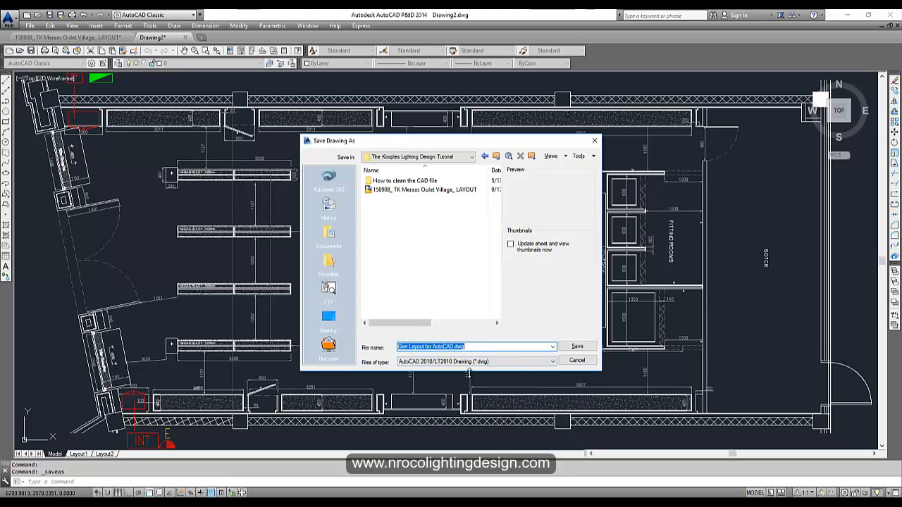
left_click(576, 347)
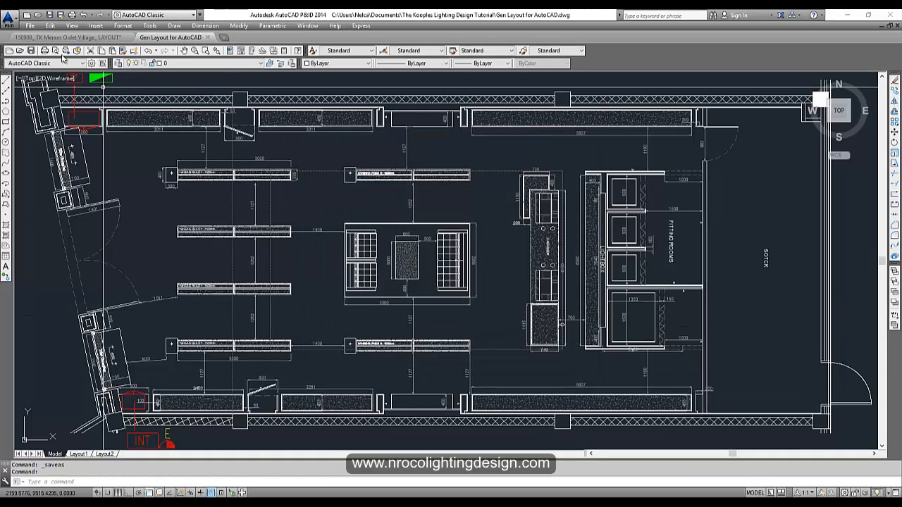
- Close the Gen Layout for AutoCAD drawing and bring the Ceiling Height Layout sheet into view
left_click(897, 27)
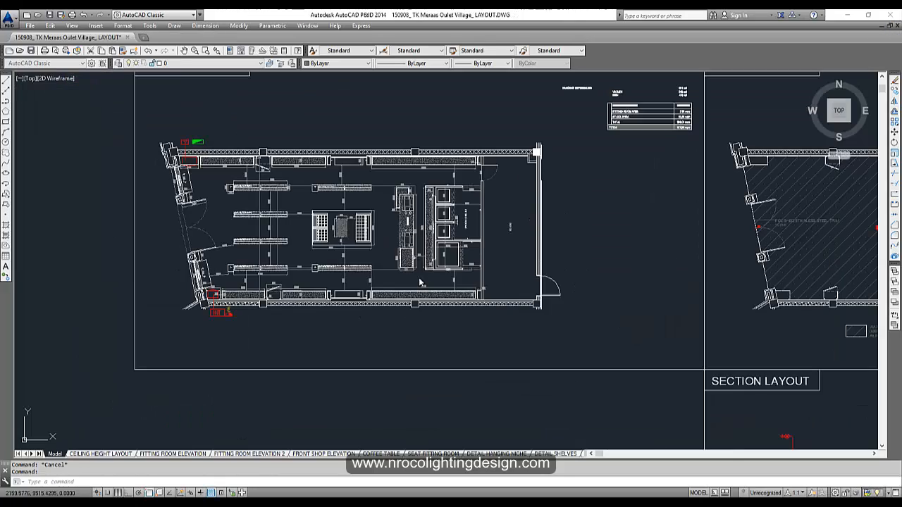
scroll(317, 295, "down", 6)
middle_click_drag(396, 234, 212, 177)
scroll(265, 314, "up", 6)
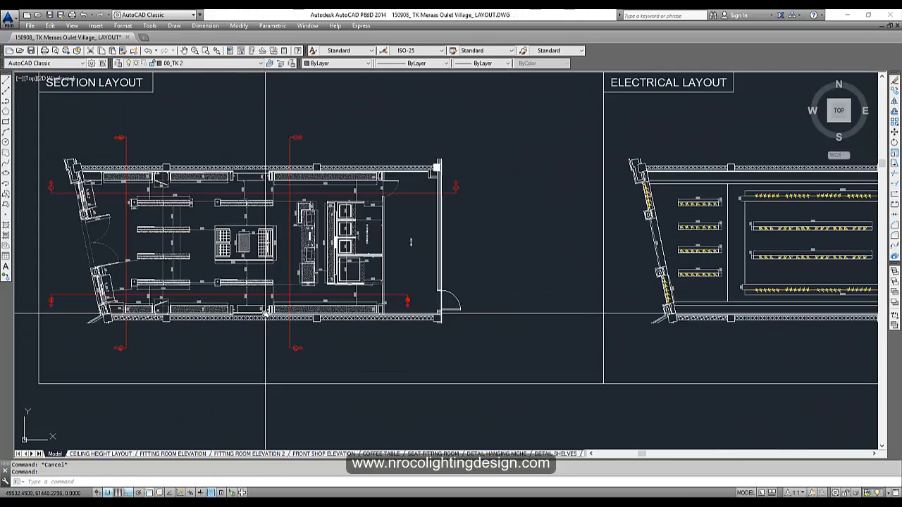
scroll(265, 314, "down", 5)
scroll(501, 179, "up", 5)
middle_click_drag(476, 177, 361, 298)
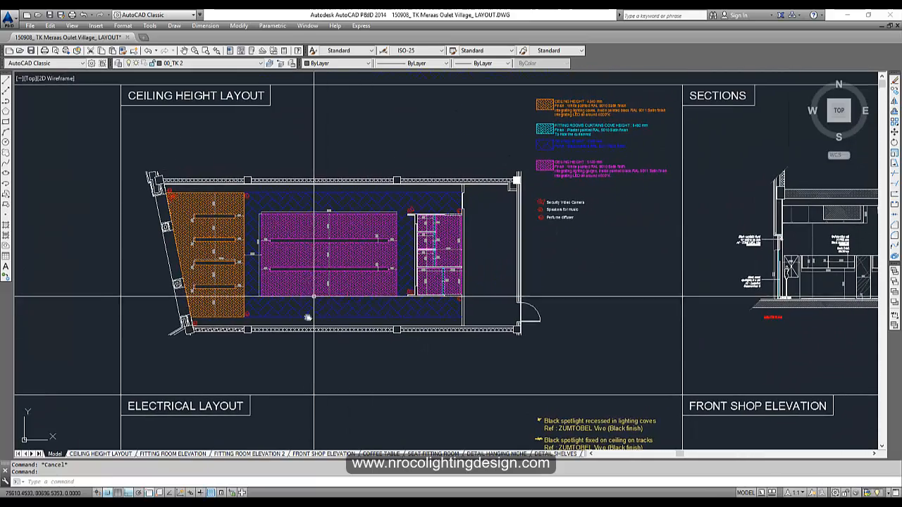
- Copy the Ceiling Height Layout plan and its legend, 749 objects, to the clipboard
key("ctrl+c")
scroll(292, 278, "down", 5)
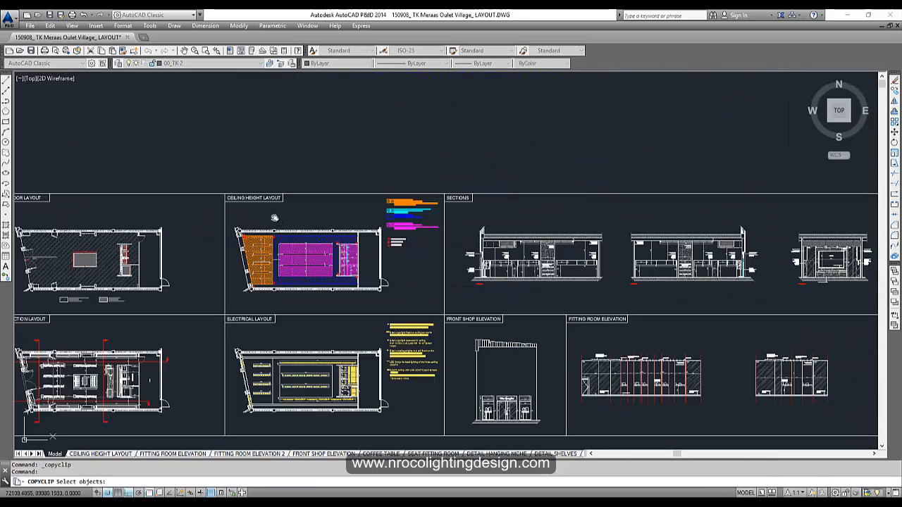
scroll(301, 252, "up", 5)
left_click(119, 158)
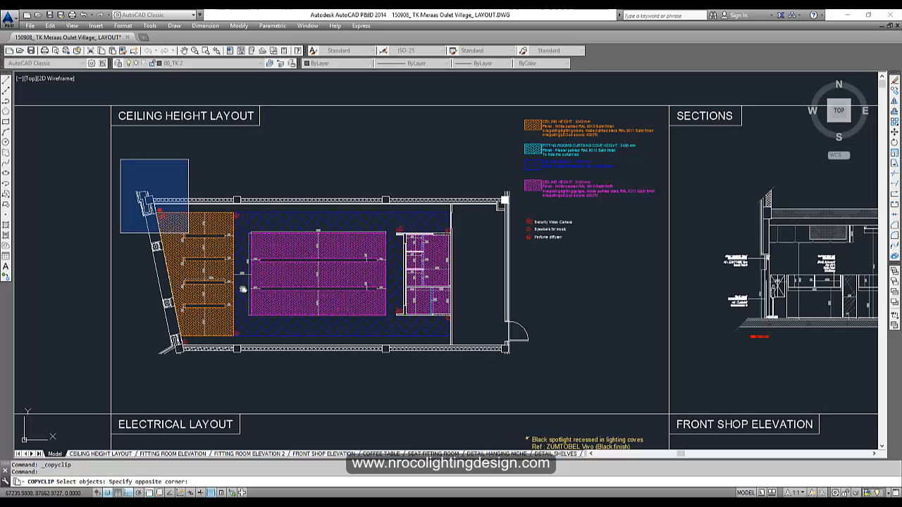
left_click(581, 412)
left_click(626, 310)
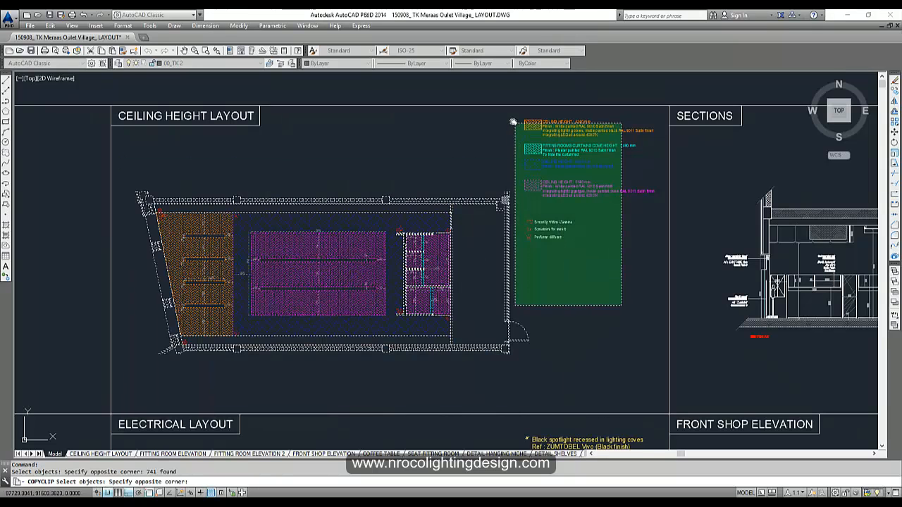
left_click(510, 118)
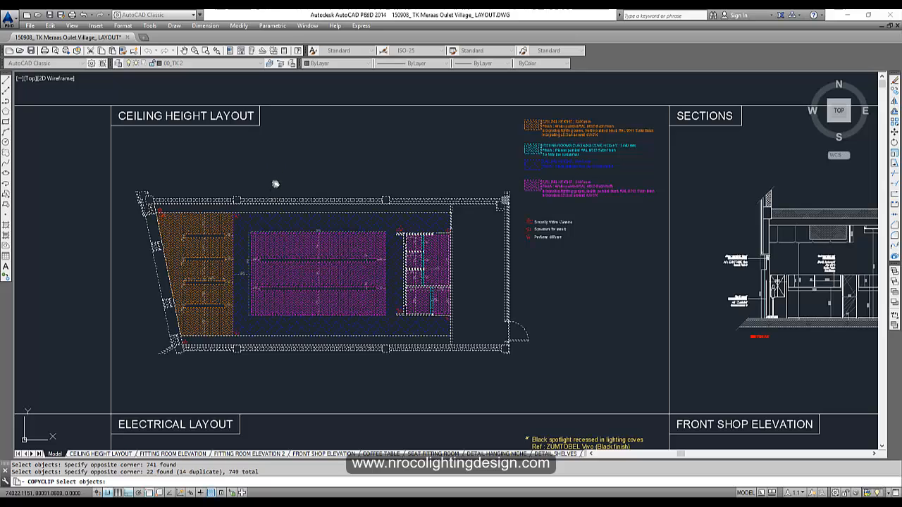
key("Return")
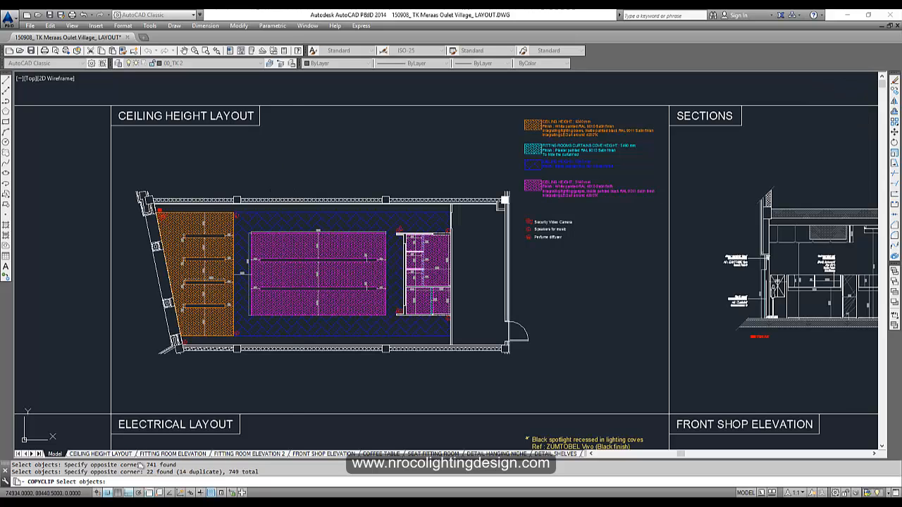
- Paste the copied ceiling height plan and legend into a new drawing at 0,0,0 and zoom to extents
left_click(26, 17)
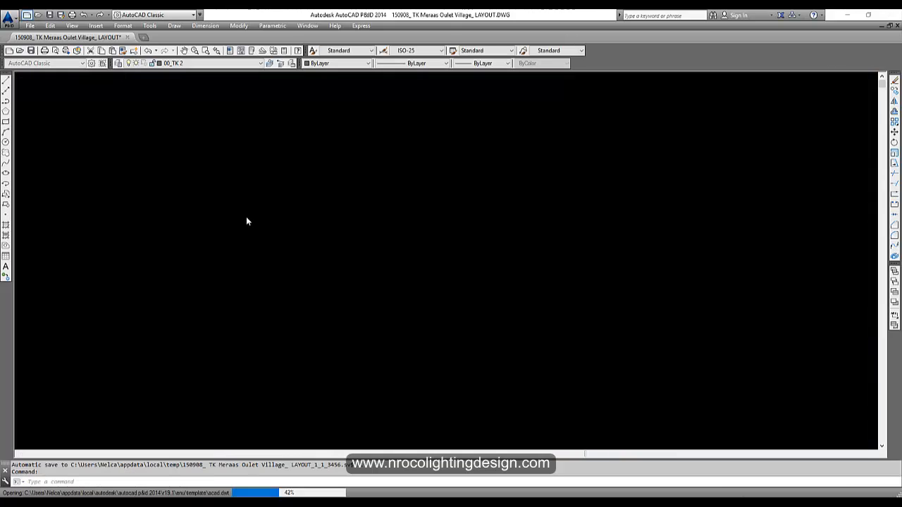
key("ctrl+v")
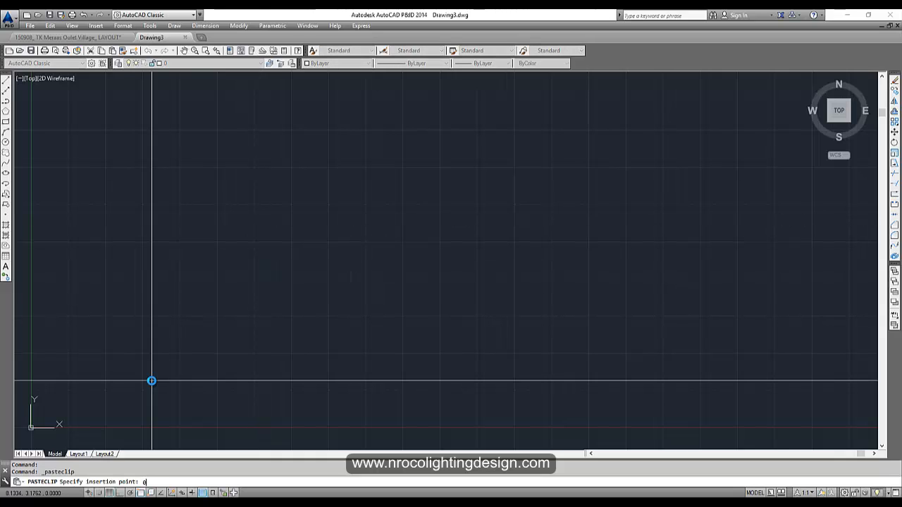
key("Return")
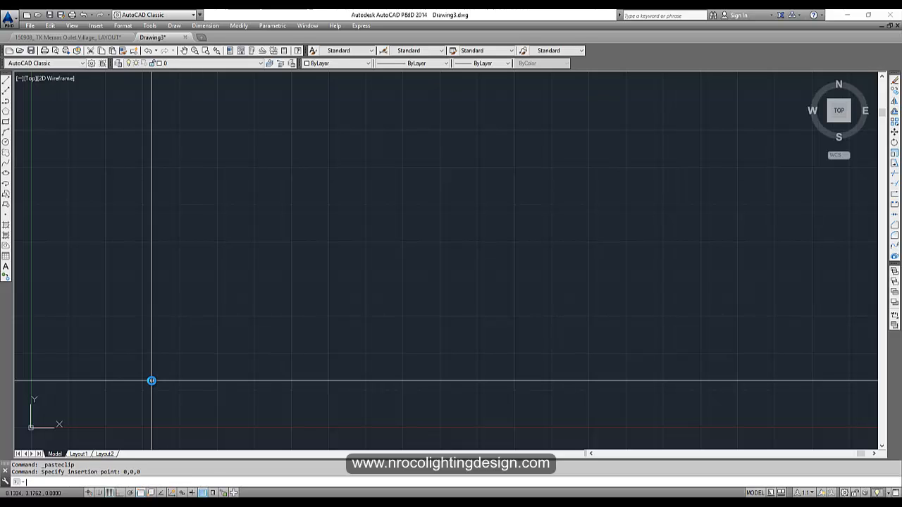
type("z")
key("Return")
type("e")
key("Return")
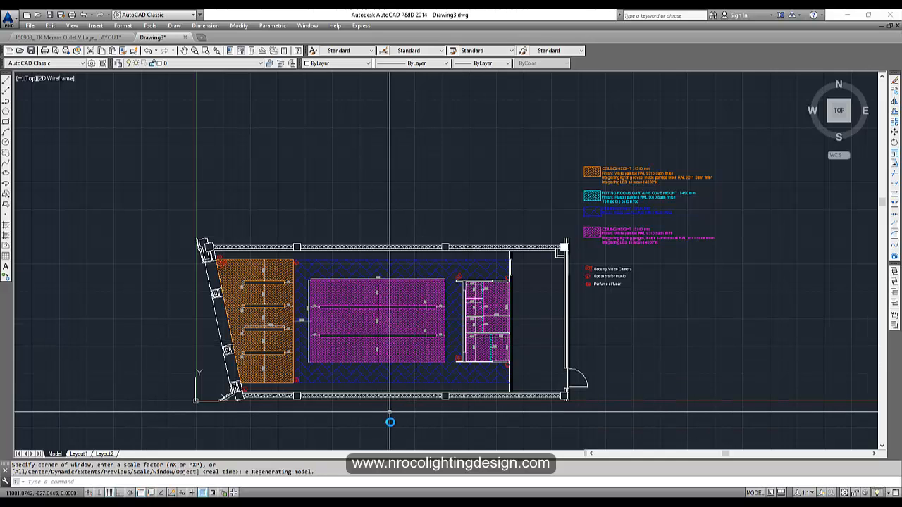
middle_click_drag(401, 374, 369, 358)
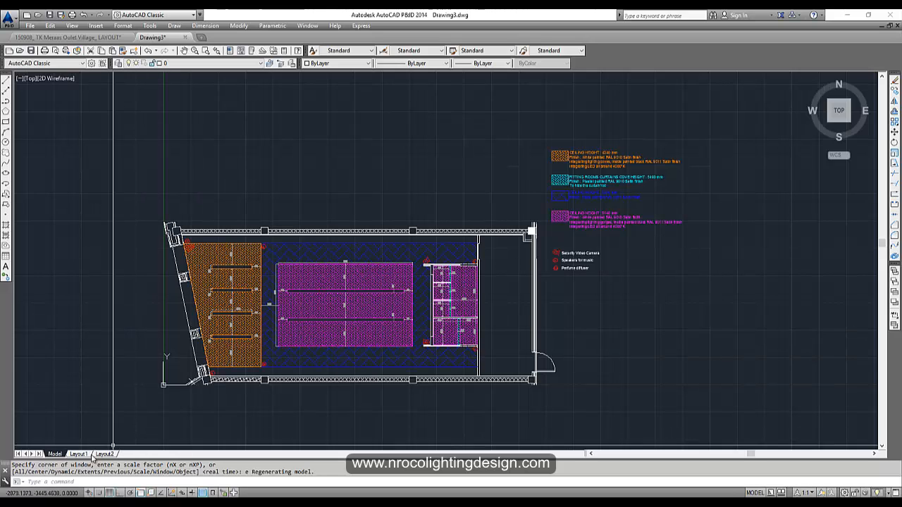
- Turn off the grid and reframe the view around the pasted plan
left_click(109, 493)
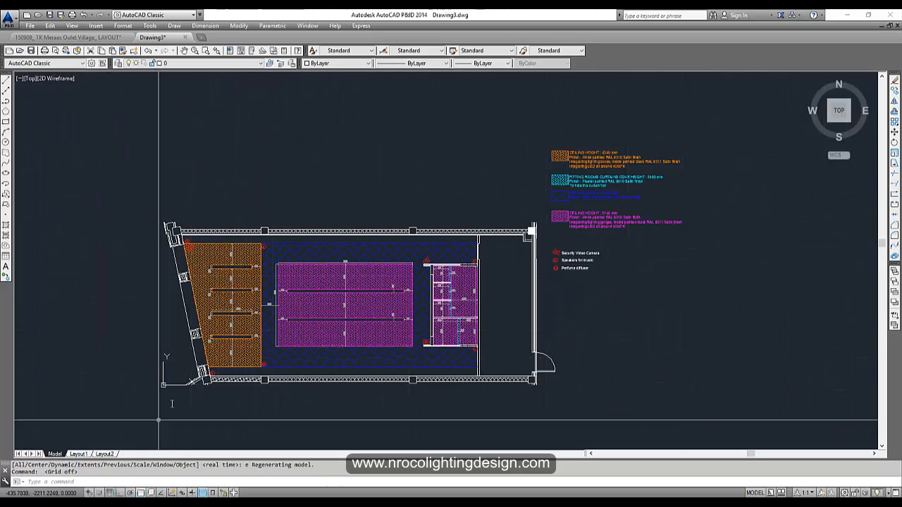
type("z")
key("Return")
type("e")
key("Return")
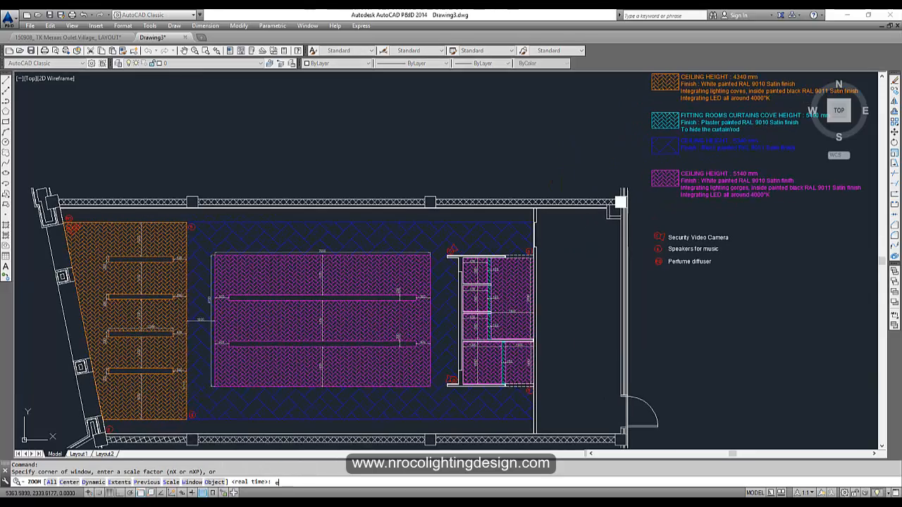
key("Return")
key("Return")
left_click_drag(237, 304, 237, 321)
key("Escape")
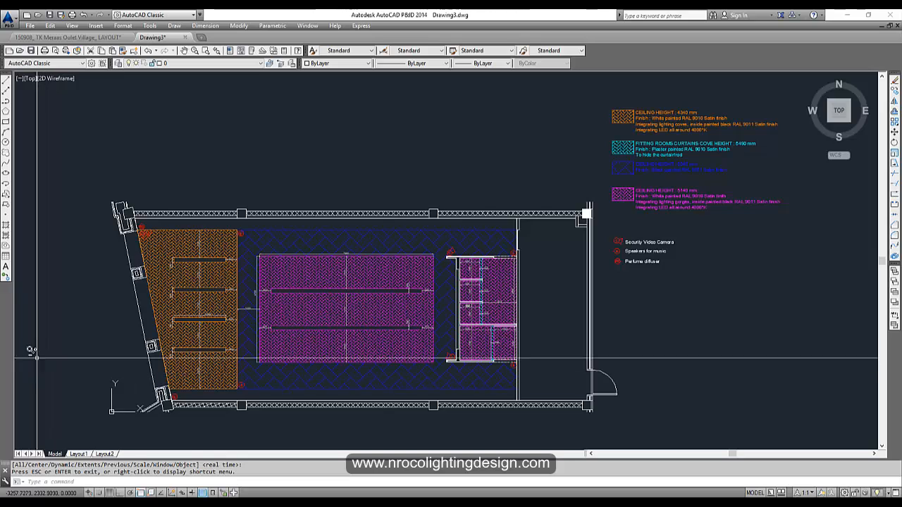
- Purge all unused items twice over from the ceiling plan drawing with PURGE, then close the dialog
type("purge")
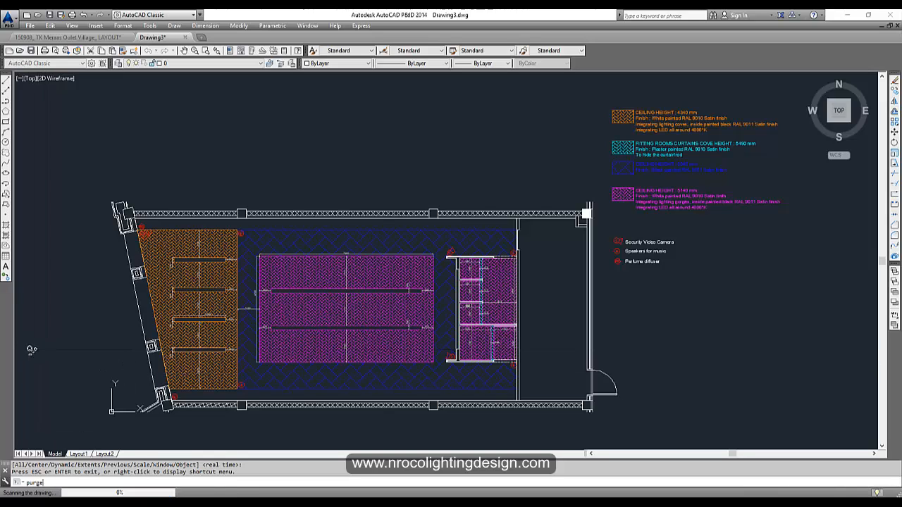
key("Return")
left_click(430, 369)
left_click(416, 250)
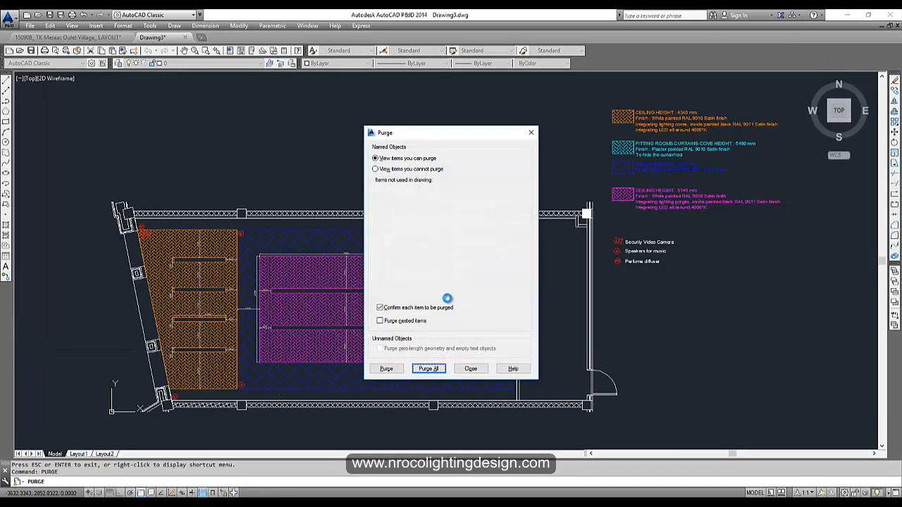
left_click(428, 369)
left_click(453, 252)
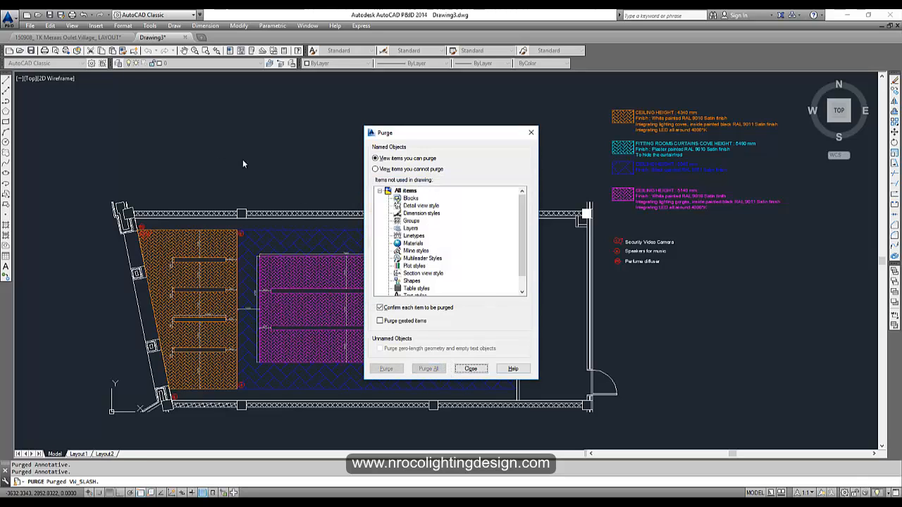
left_click(471, 369)
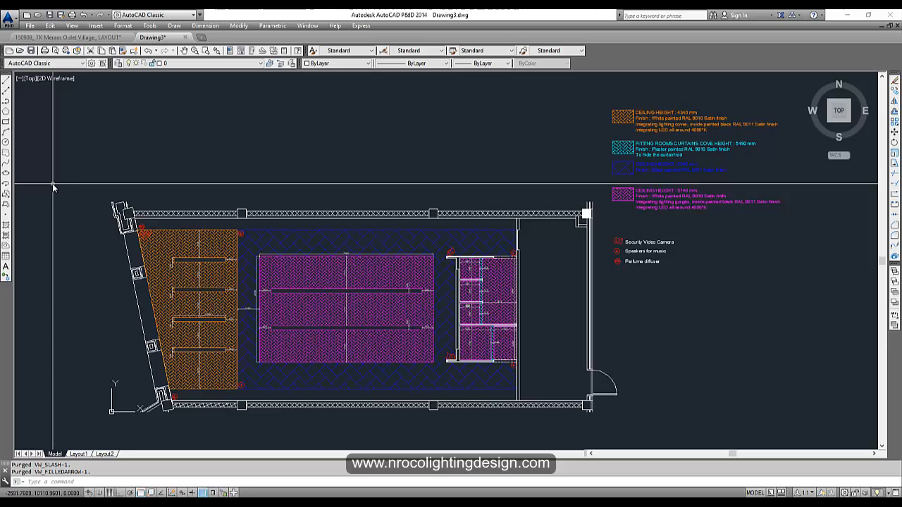
- Begin saving the drawing with file type AutoCAD 2010/LT2010 Drawing (*.dwg)
key("ctrl+s")
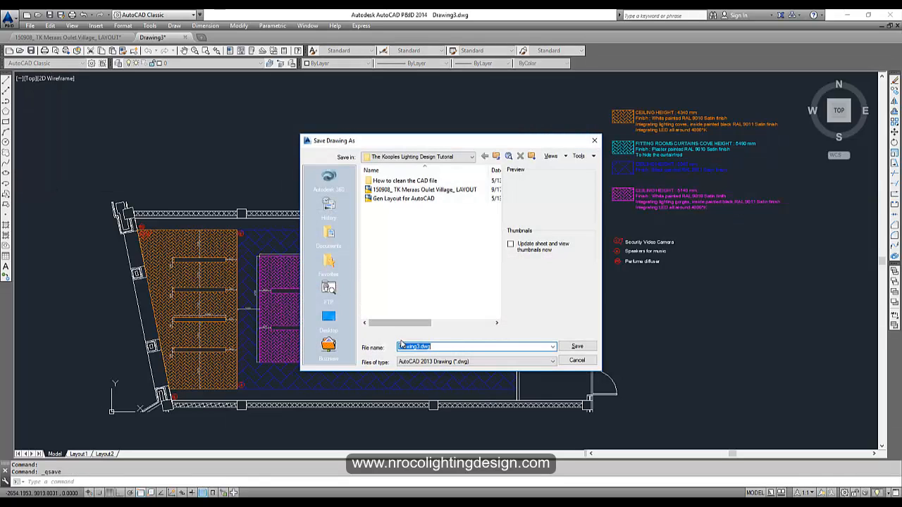
left_click(412, 361)
left_click(414, 377)
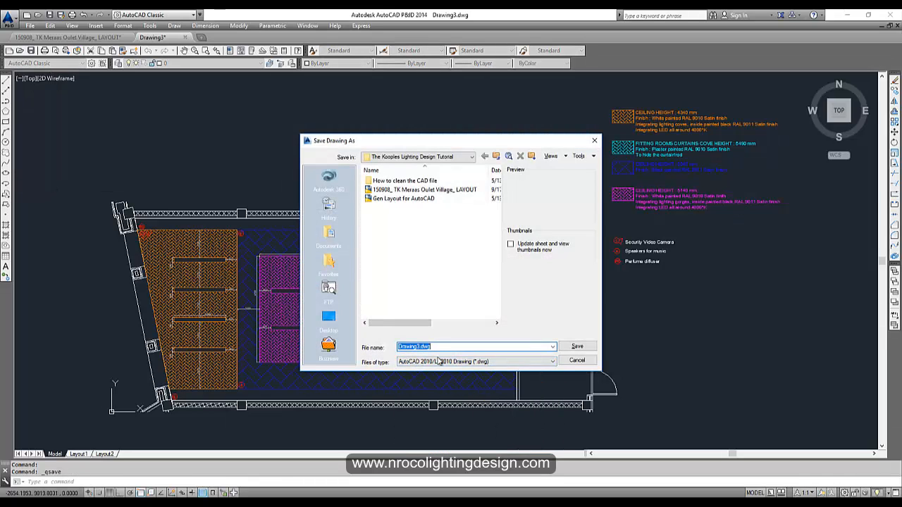
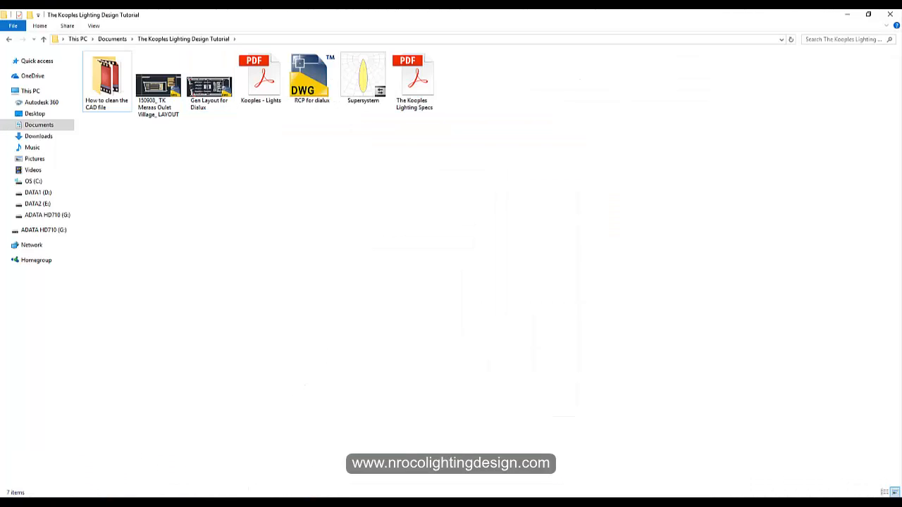
- Close the RCP for dialux drawing, saving its changes
mouse_move(215, 497)
left_click(260, 465)
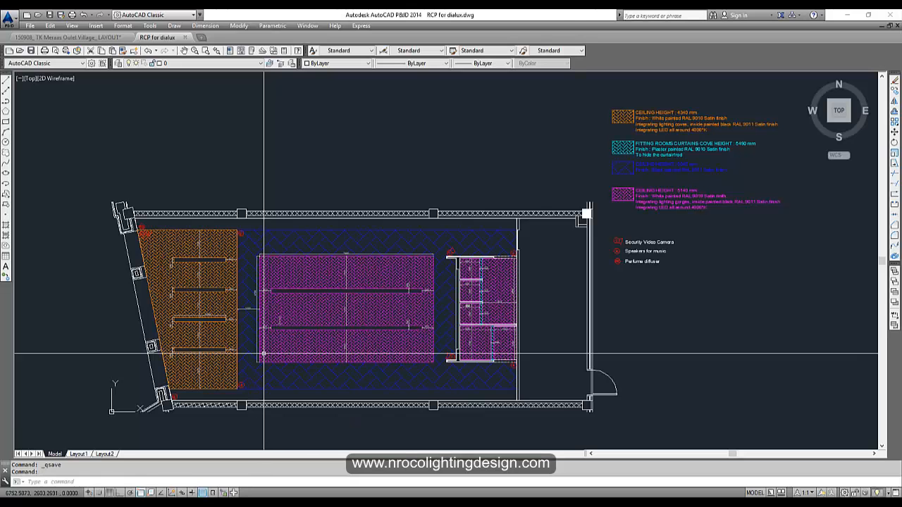
scroll(436, 241, "down", 4)
left_click(898, 26)
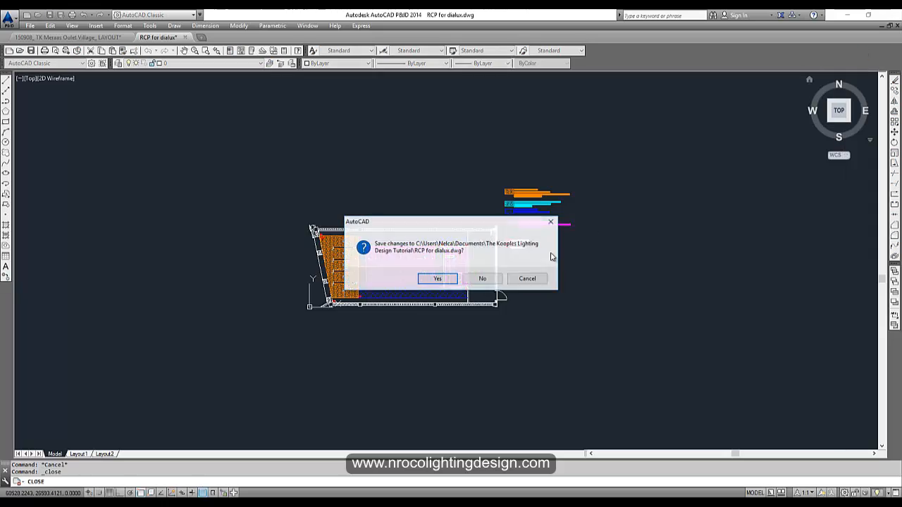
left_click(436, 282)
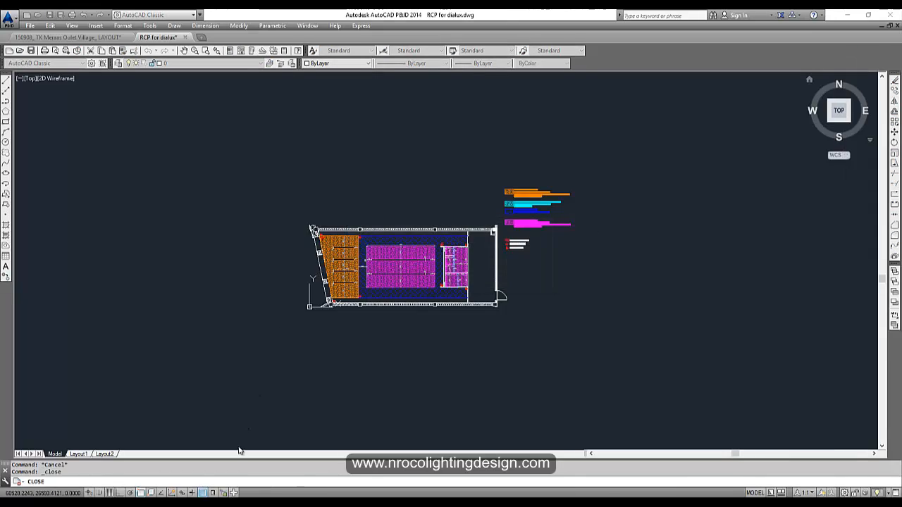
- Copy the four section drawings from the layout to the clipboard and start a new blank drawing
middle_click_drag(656, 208, 332, 208)
scroll(332, 208, "down", 3)
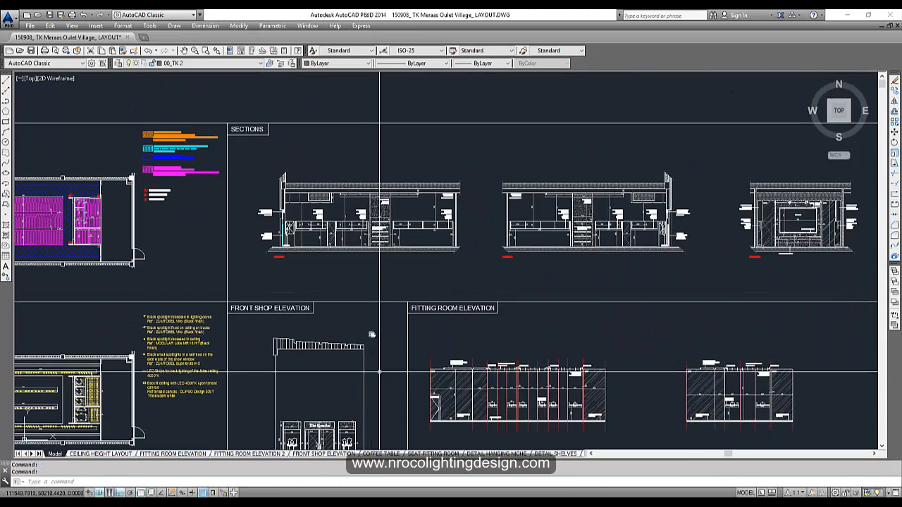
scroll(373, 246, "up", 5)
middle_click_drag(554, 296, 256, 277)
scroll(703, 355, "down", 4)
mouse_move(704, 354)
middle_mouse_down()
mouse_move(499, 318)
mouse_move(402, 224)
mouse_move(358, 228)
mouse_move(357, 247)
mouse_move(340, 264)
mouse_move(411, 249)
mouse_move(423, 299)
middle_mouse_up()
scroll(424, 299, "down", 3)
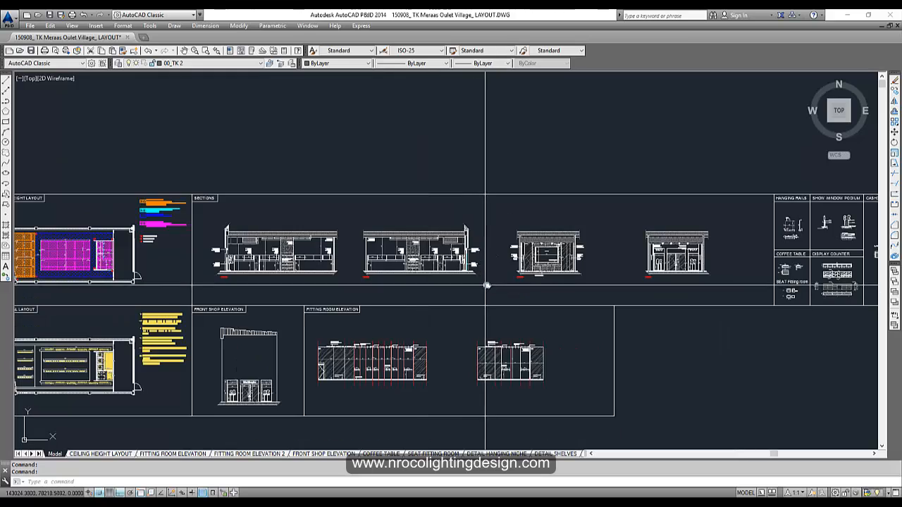
scroll(485, 282, "up", 1)
key("ctrl+c")
left_click(718, 268)
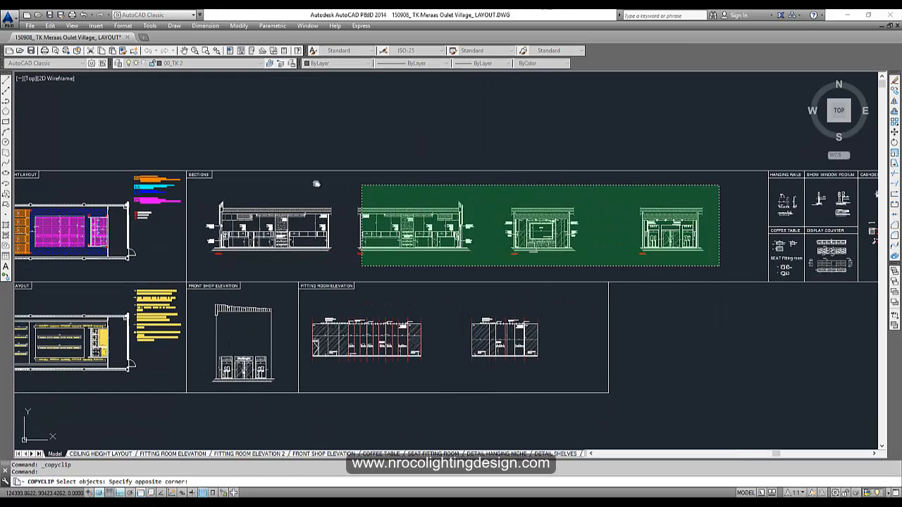
left_click(198, 182)
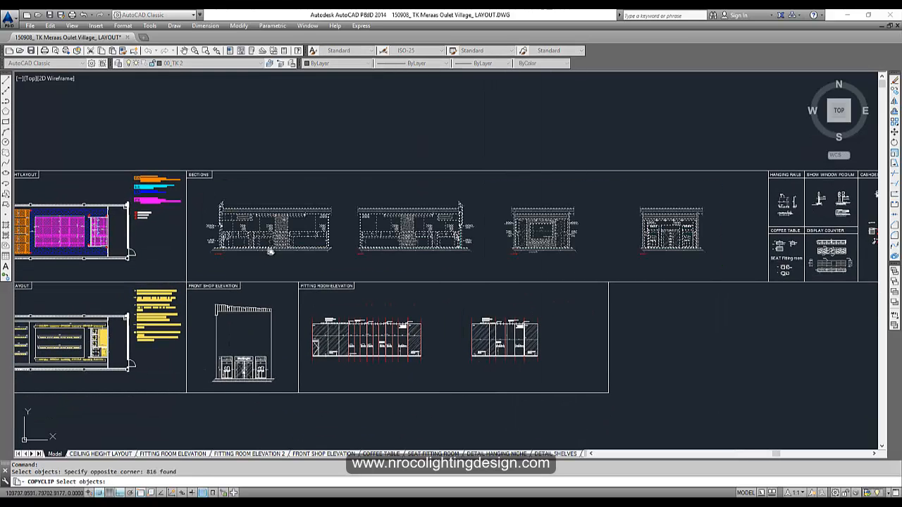
key("Return")
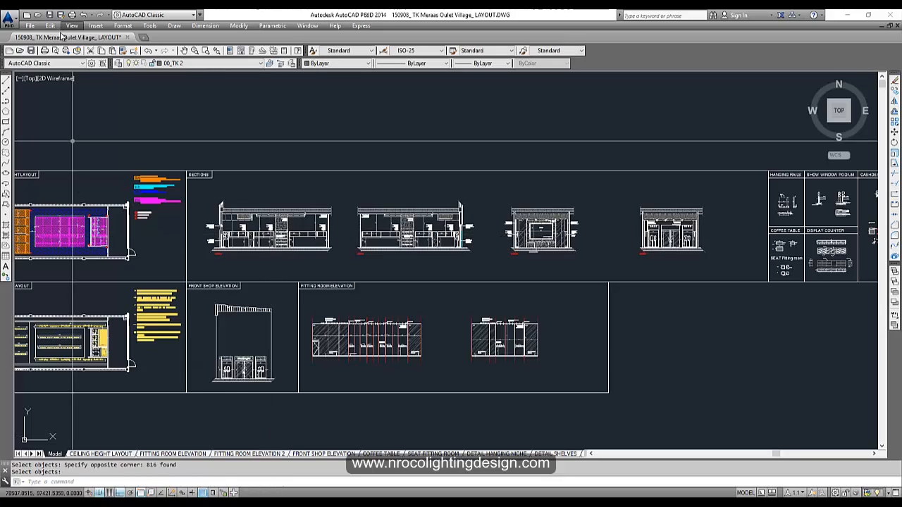
left_click(26, 14)
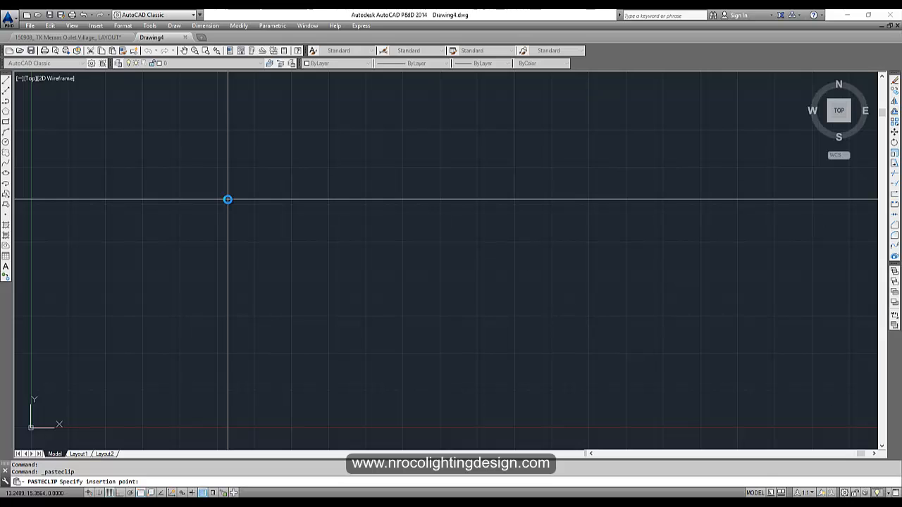
- Paste the four sections at the origin 0,0 and zoom to extents
key("Return")
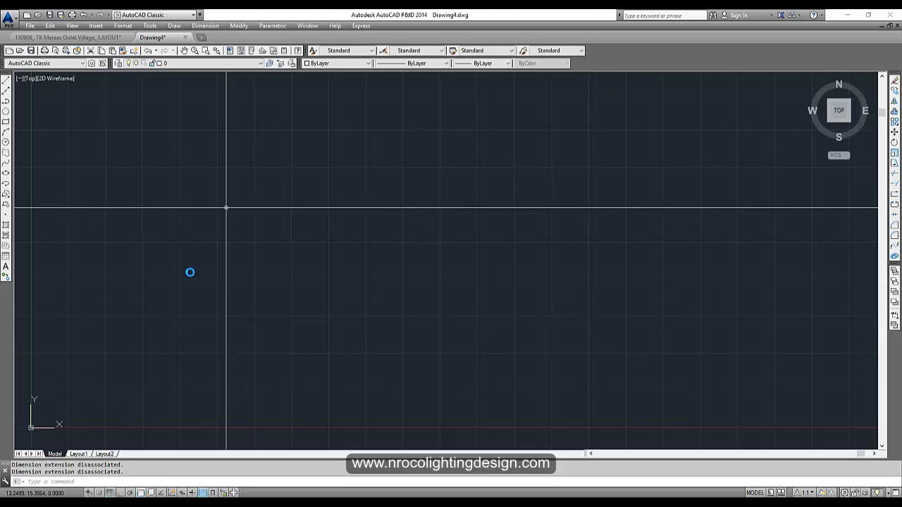
type("z")
key("Return")
type("e")
key("Return")
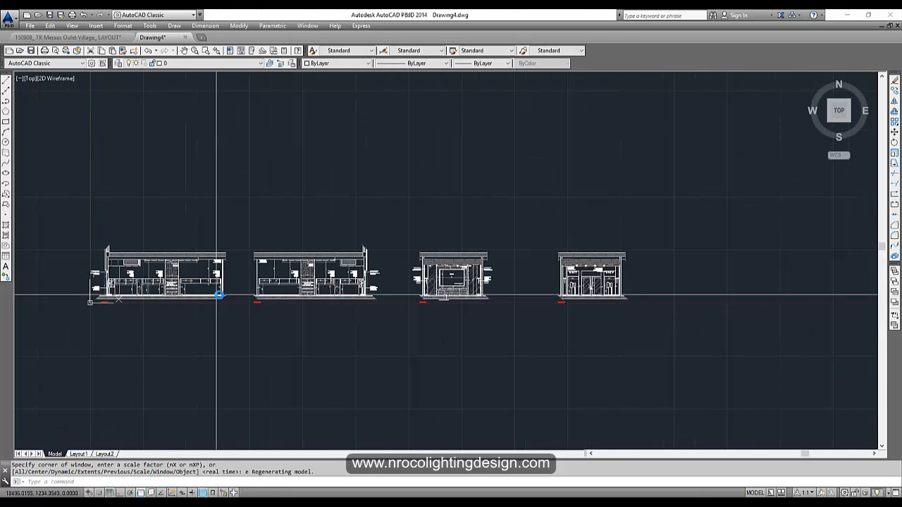
key("Escape")
- Move the two right-hand sections into a lower row beneath the left pair, then zoom extents
type("m")
key("Return")
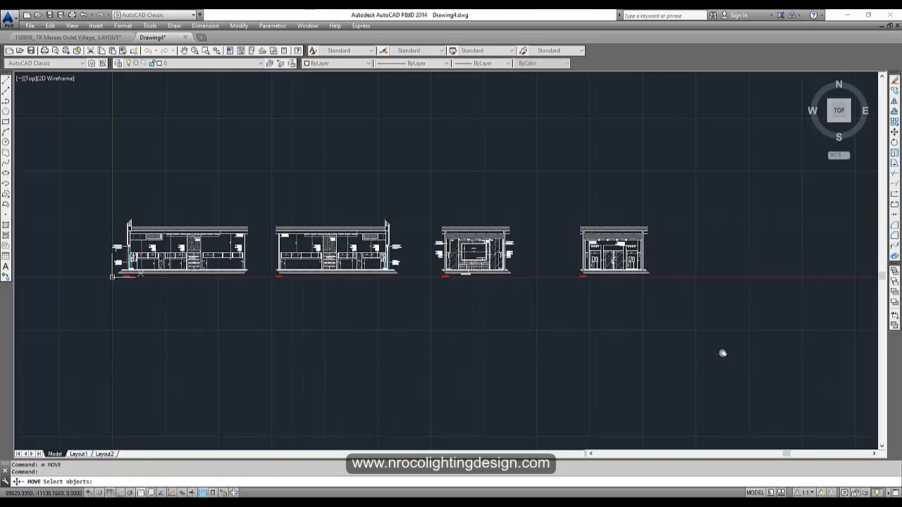
left_click(721, 353)
left_click(411, 160)
key("Return")
left_click(439, 216)
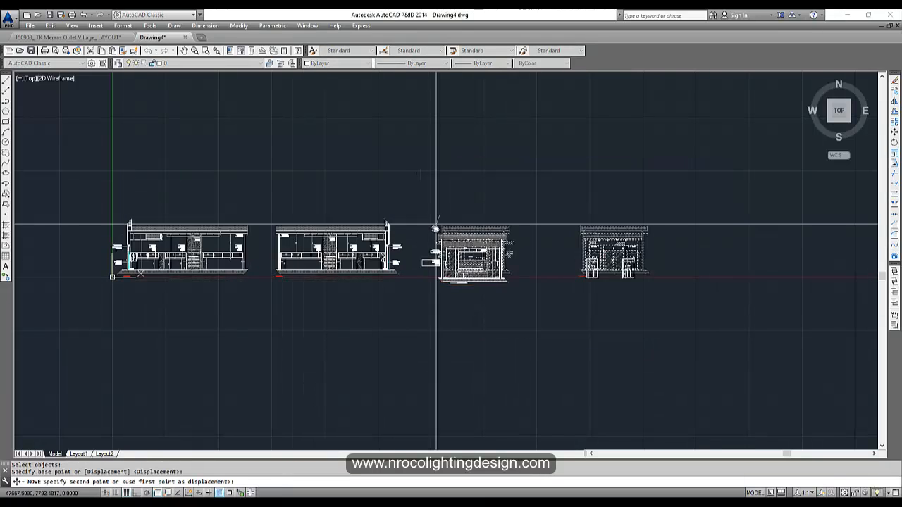
key("F8")
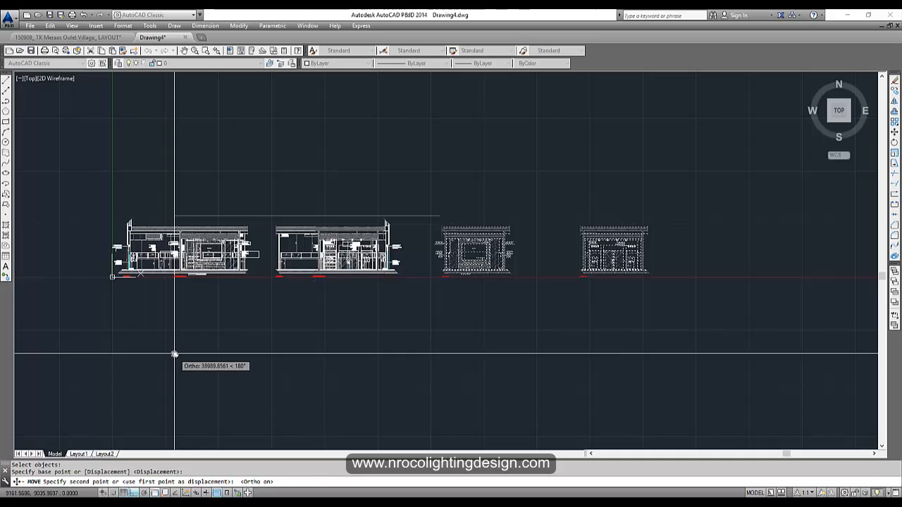
key("F8")
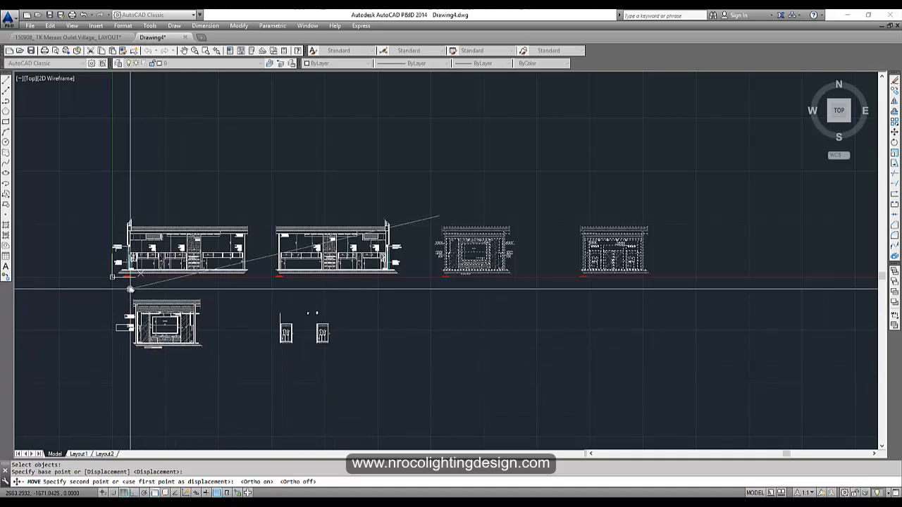
left_click(138, 291)
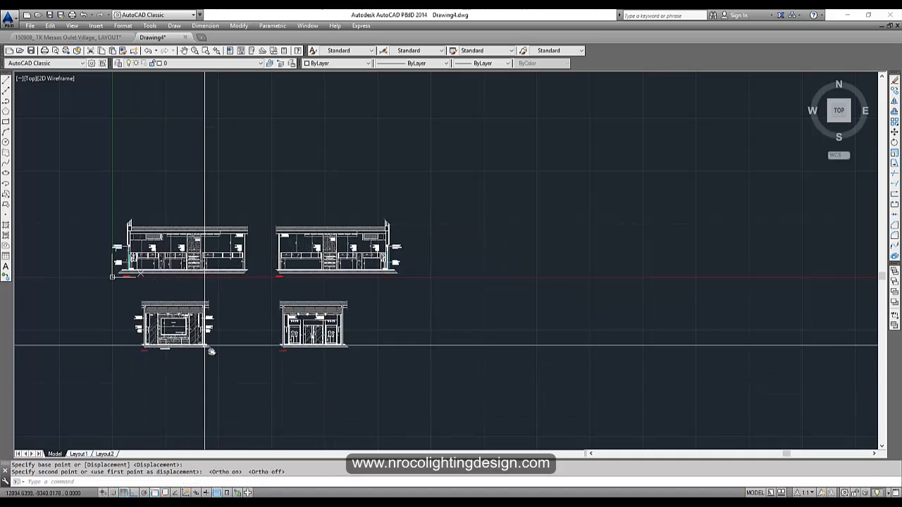
key("Escape")
key("Escape")
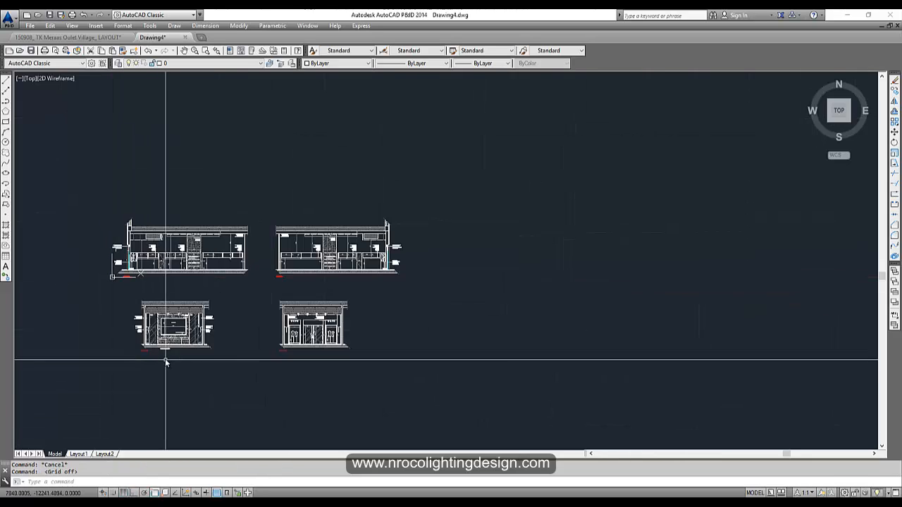
type("z")
key("Return")
type("e")
key("Return")
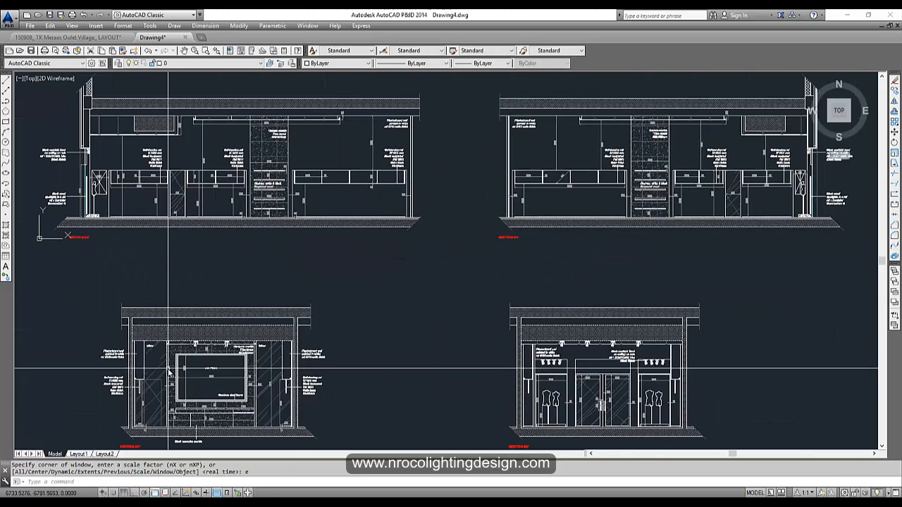
- Purge all unused items from the sections drawing twice with PURGE
type("purge")
key("Return")
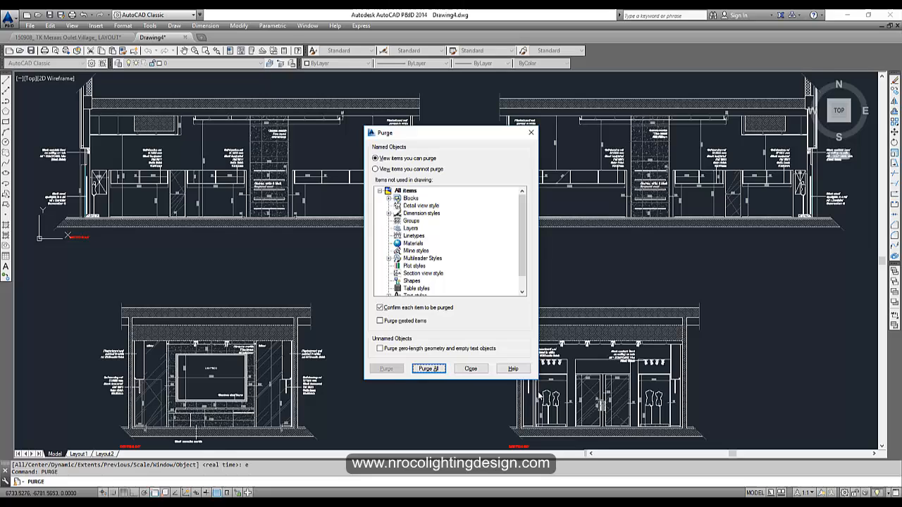
left_click(423, 369)
left_click(463, 249)
left_click(437, 369)
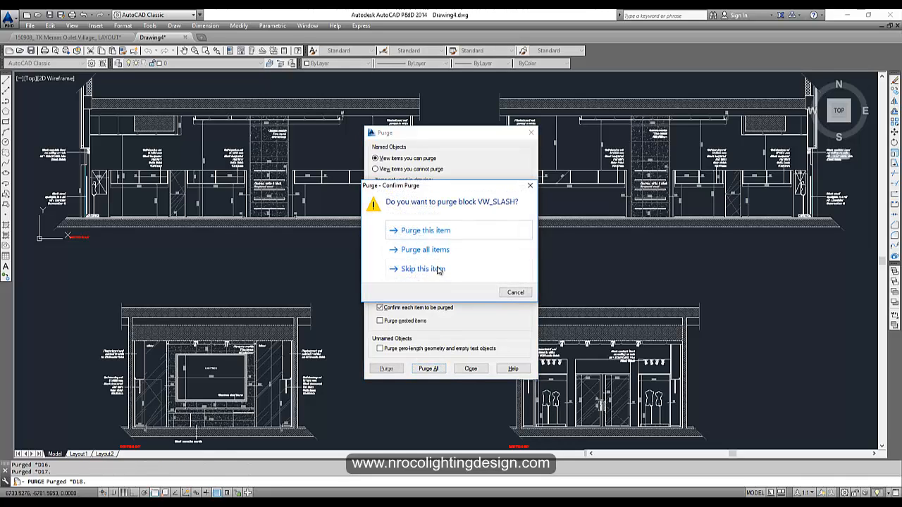
left_click(425, 250)
left_click(471, 368)
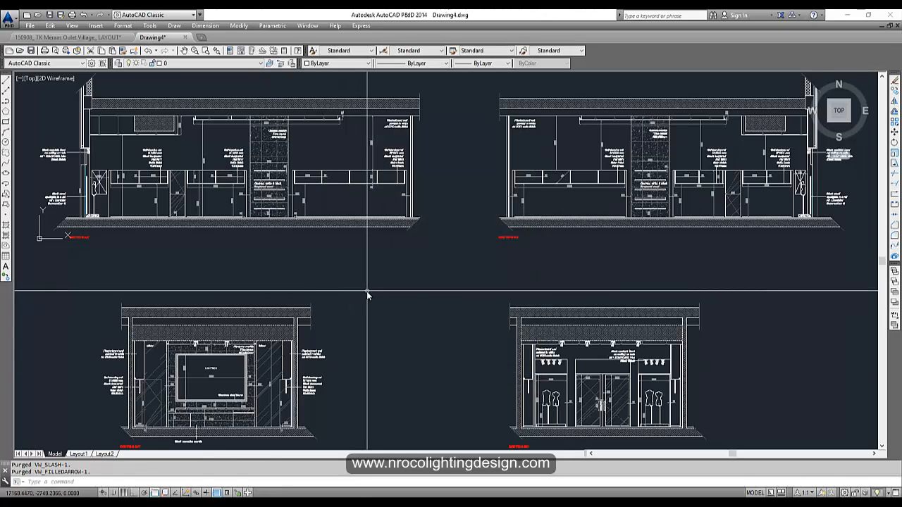
- Save the drawing as 'Elevs for dialux' in AutoCAD 2010/LT2010 DWG format and close it
key("ctrl+s")
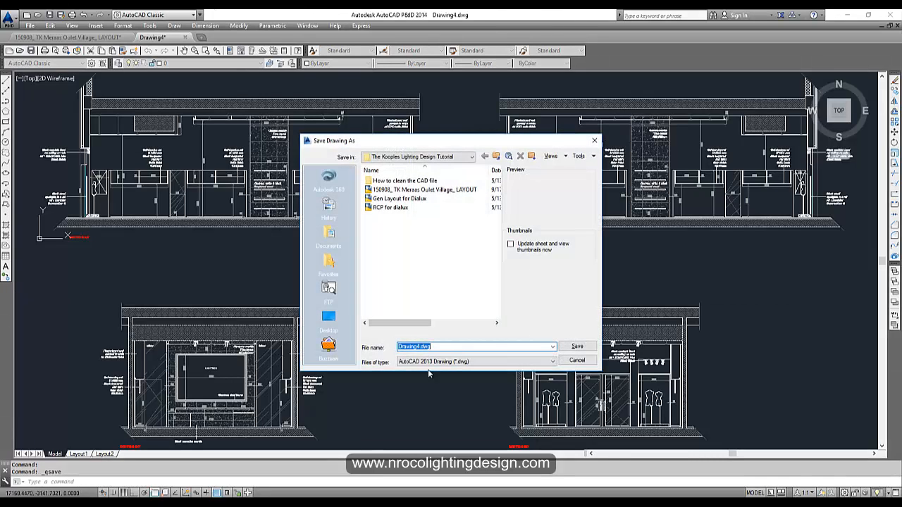
left_click(431, 362)
left_click(432, 374)
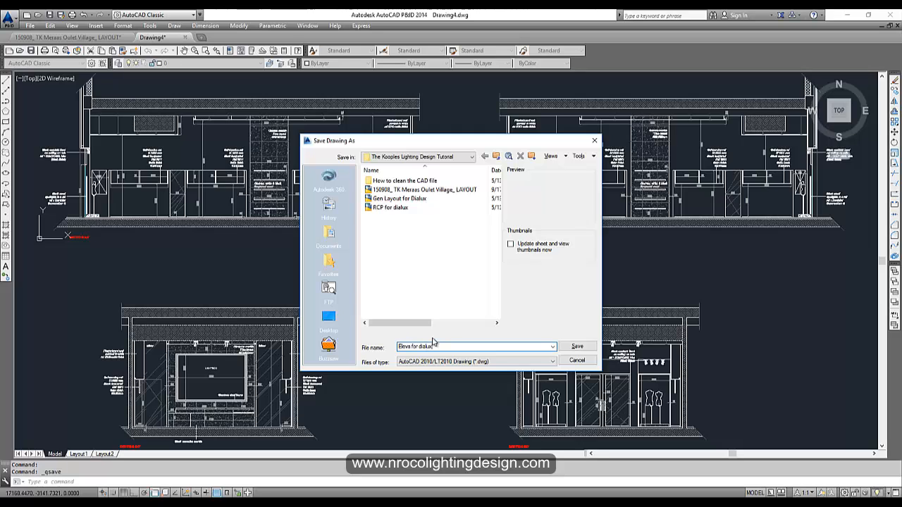
key("Return")
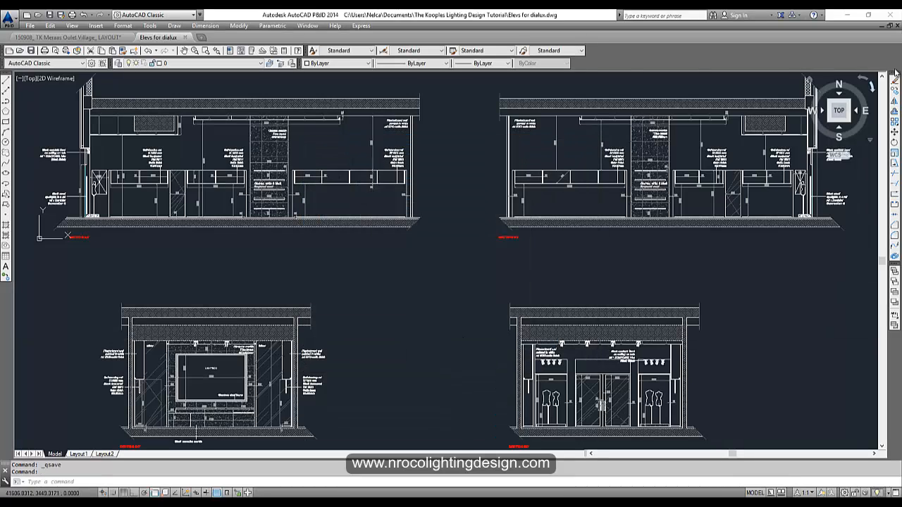
left_click(898, 26)
scroll(583, 269, "down", 2)
mouse_move(582, 269)
middle_mouse_down()
mouse_move(602, 278)
mouse_move(409, 190)
middle_mouse_up()
scroll(183, 224, "up", 4)
middle_click_drag(200, 238, 213, 252)
scroll(353, 195, "up", 2)
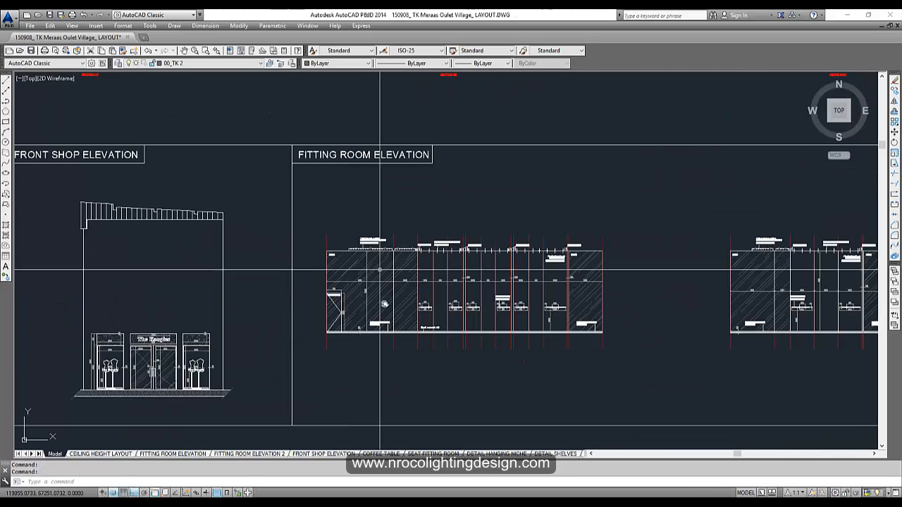
scroll(449, 350, "up", 6)
scroll(449, 350, "down", 5)
middle_click_drag(407, 363, 735, 256)
scroll(322, 312, "up", 2)
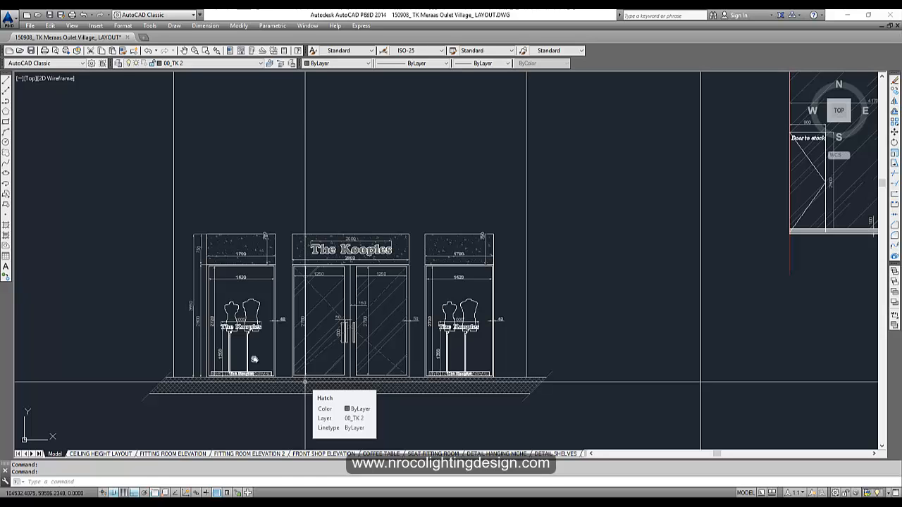
scroll(305, 382, "down", 5)
scroll(360, 288, "up", 5)
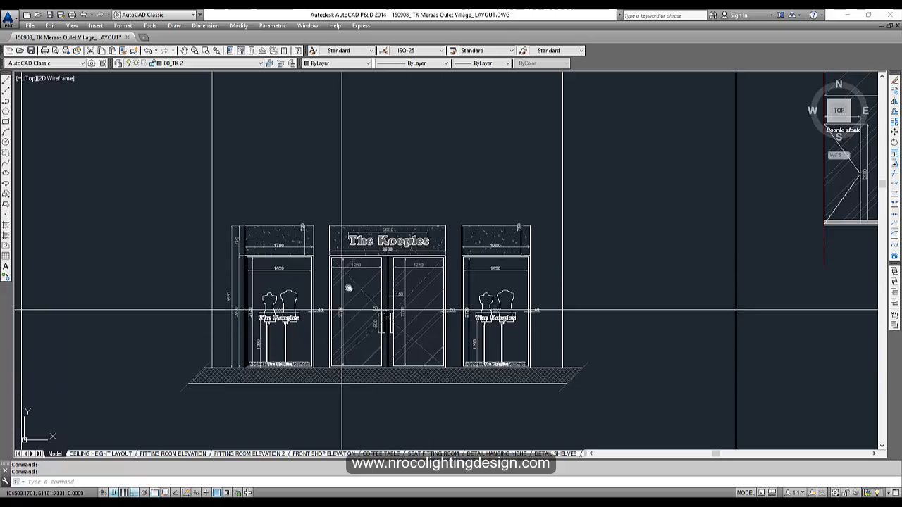
scroll(398, 243, "up", 2)
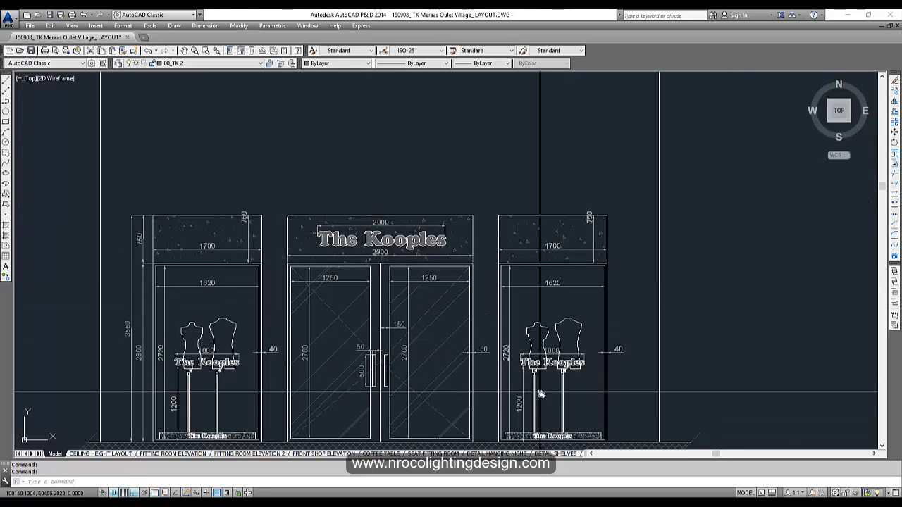
scroll(545, 392, "down", 2)
middle_click_drag(611, 363, 203, 322)
scroll(206, 322, "down", 6)
middle_click_drag(873, 185, 451, 305)
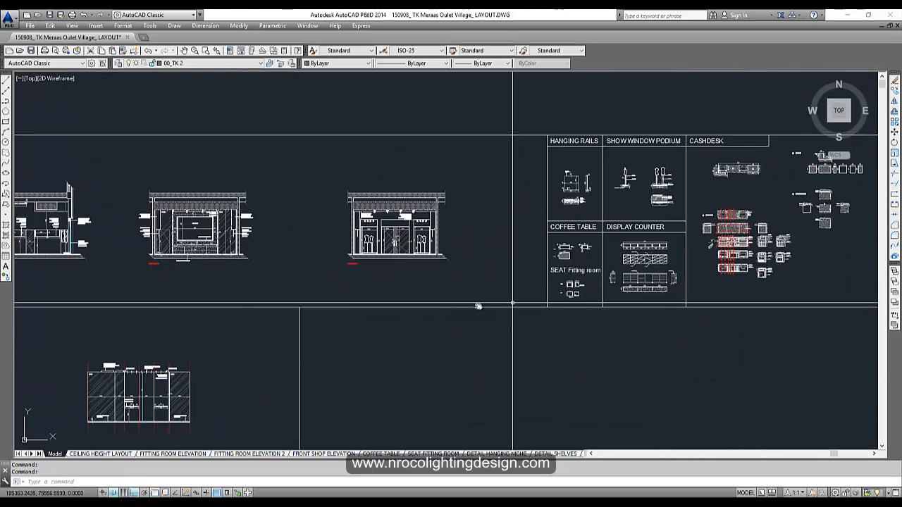
middle_click_drag(848, 245, 441, 251)
scroll(392, 219, "up", 2)
scroll(390, 256, "down", 4)
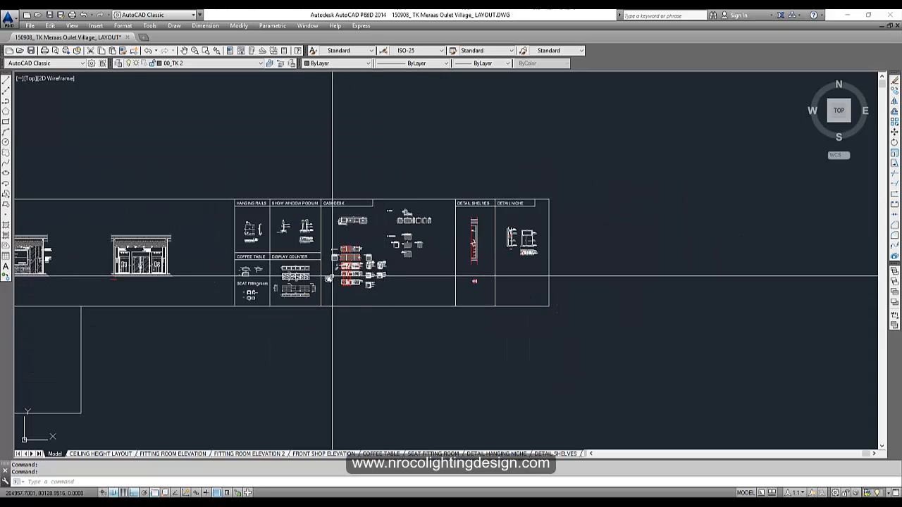
scroll(332, 277, "down", 2)
scroll(312, 258, "up", 2)
- Move the front shop and fitting room elevations into one row below the detail sheets
key("Escape")
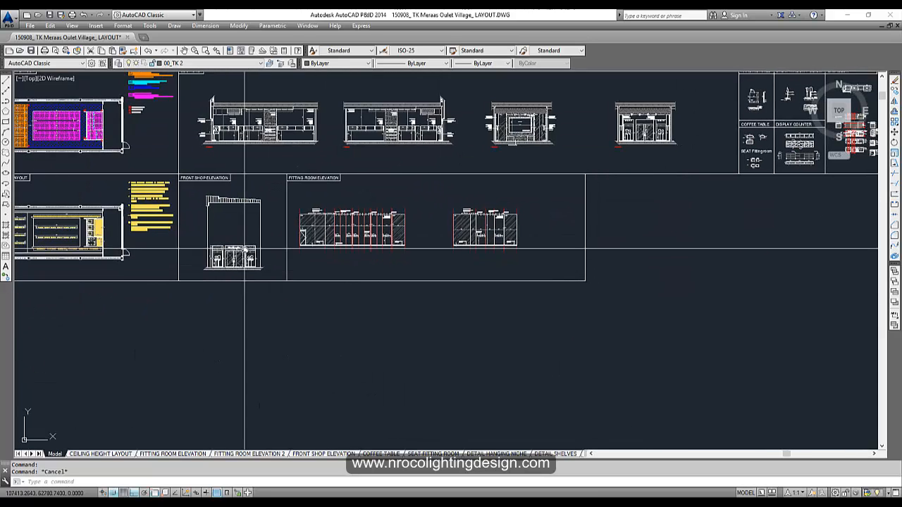
type("m")
key("Return")
left_click(250, 255)
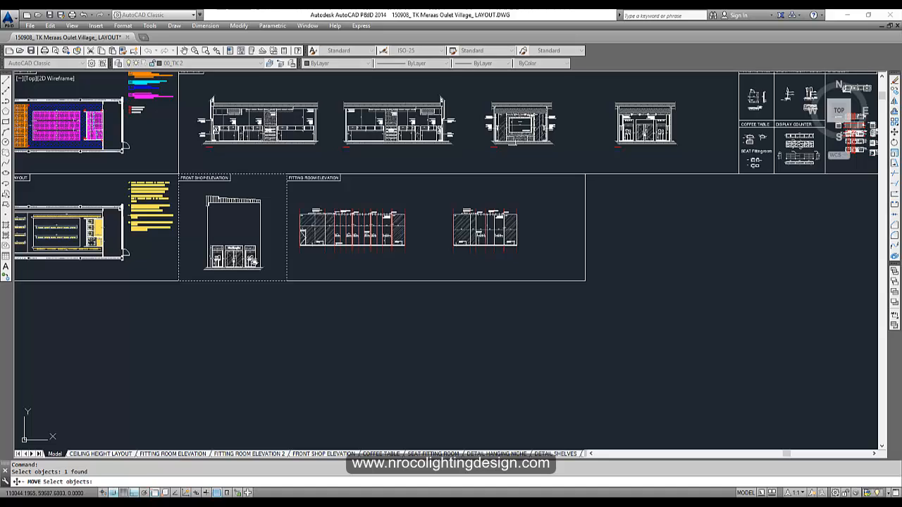
left_click(199, 190)
left_click(269, 274)
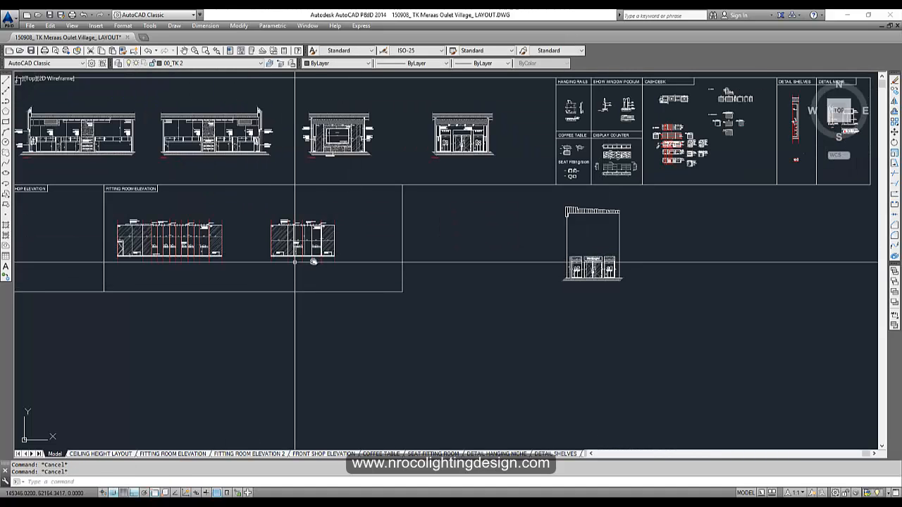
left_click(367, 285)
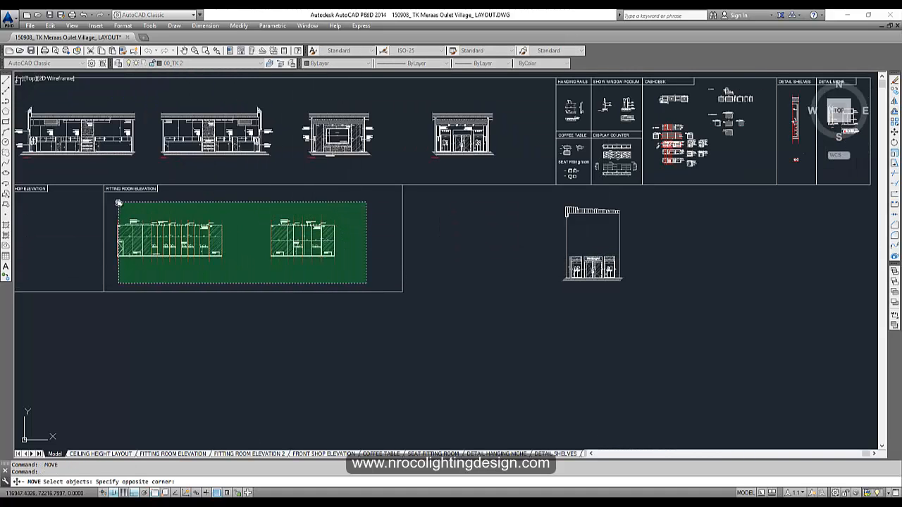
left_click(115, 205)
key("Return")
left_click(151, 262)
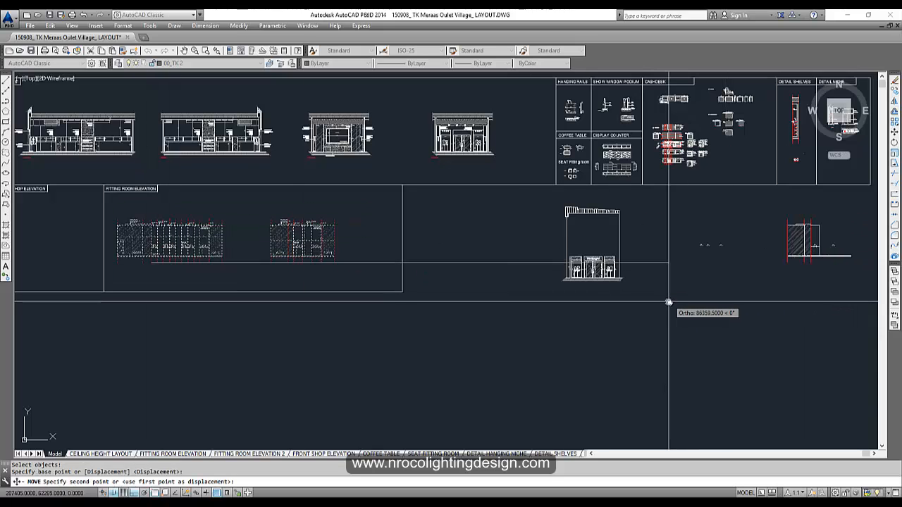
left_click(652, 306)
key("Escape")
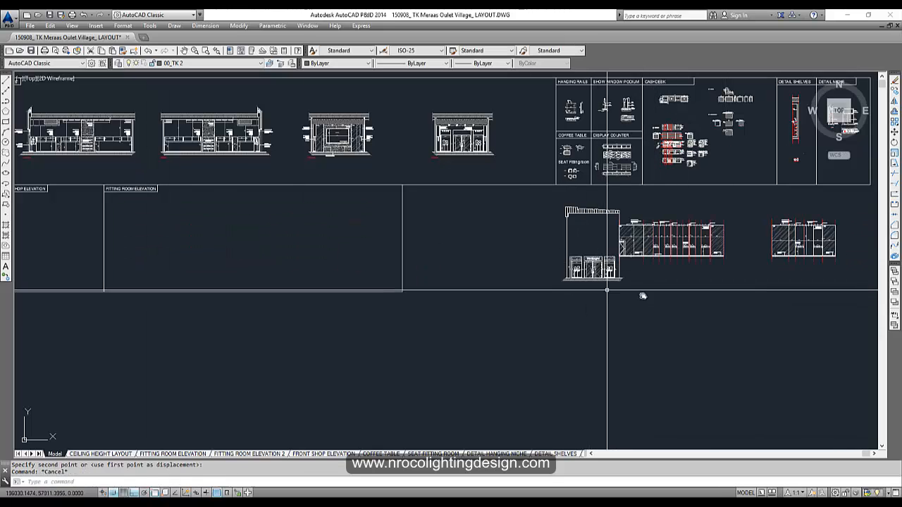
- Shift the large fitting room elevation further right within the row
middle_click_drag(641, 296, 406, 299)
scroll(406, 300, "up", 6)
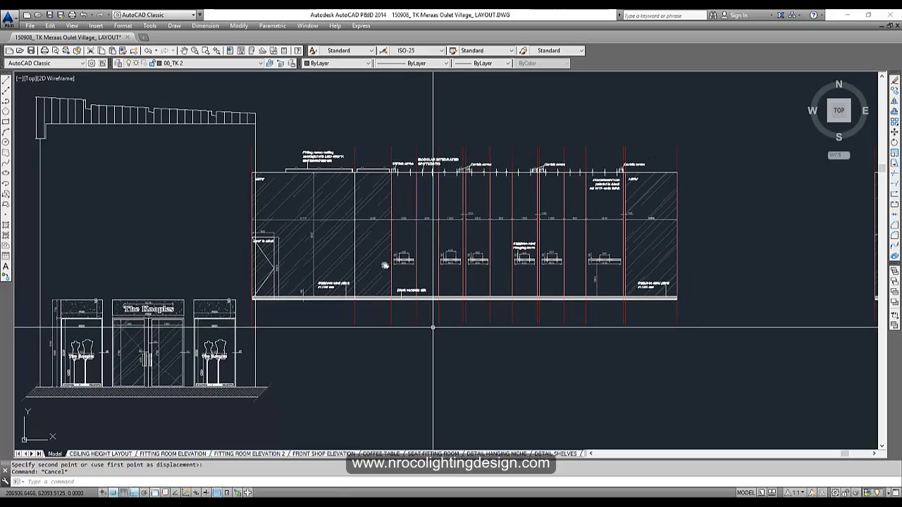
type("m")
key("Return")
left_click(250, 141)
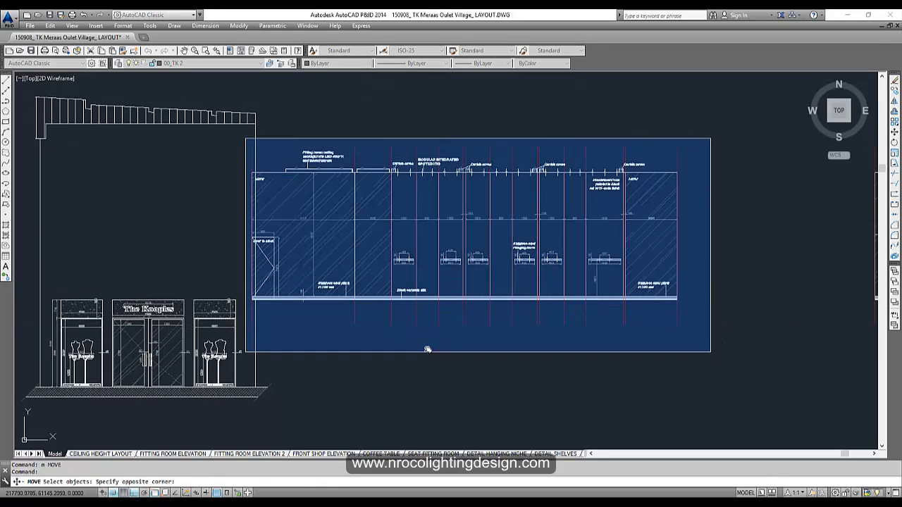
left_click(715, 336)
key("Return")
left_click(328, 353)
left_click(413, 363)
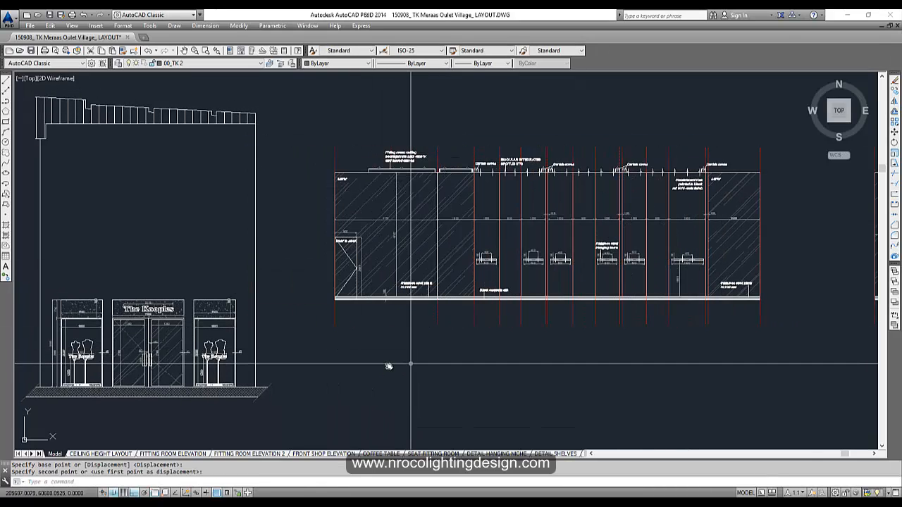
key("Escape")
key("Escape")
scroll(476, 241, "down", 8)
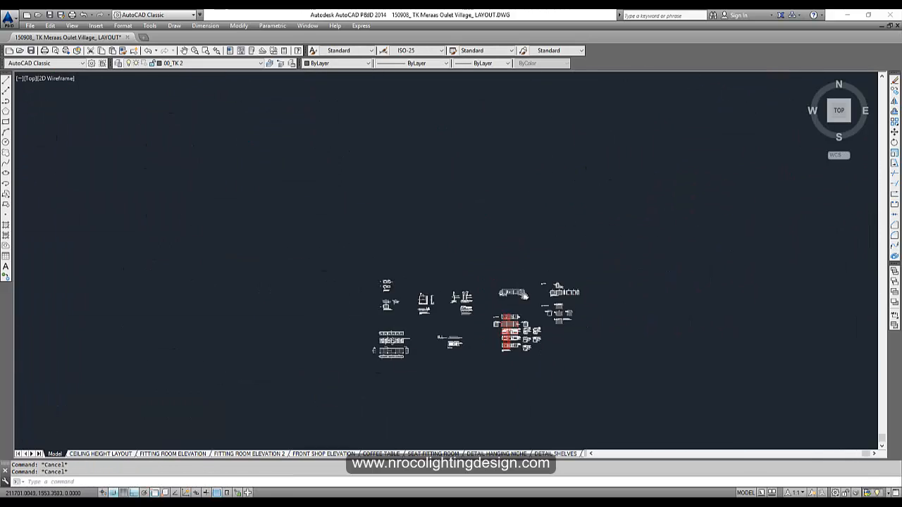
scroll(486, 232, "up", 6)
middle_click_drag(523, 200, 421, 246)
scroll(421, 246, "down", 2)
scroll(365, 217, "up", 2)
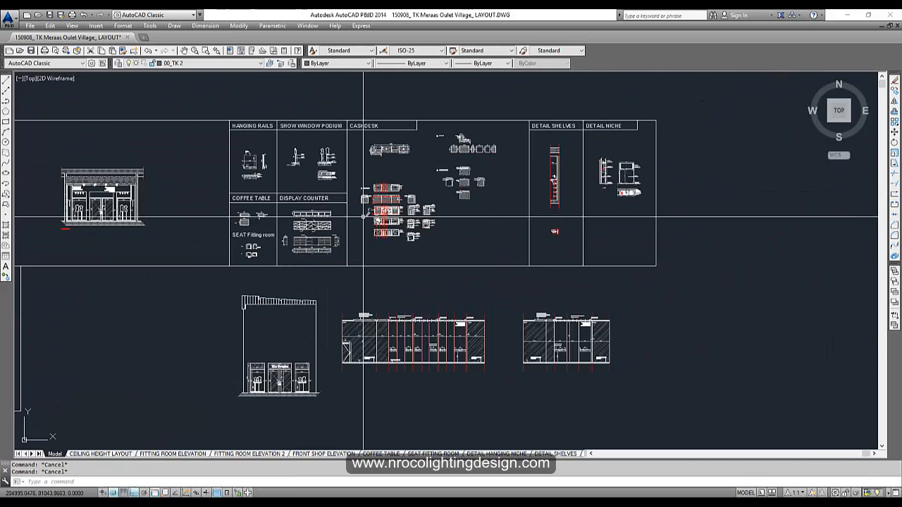
- Copy the detail sheets and elevations to the clipboard with a window selection
key("ctrl+c")
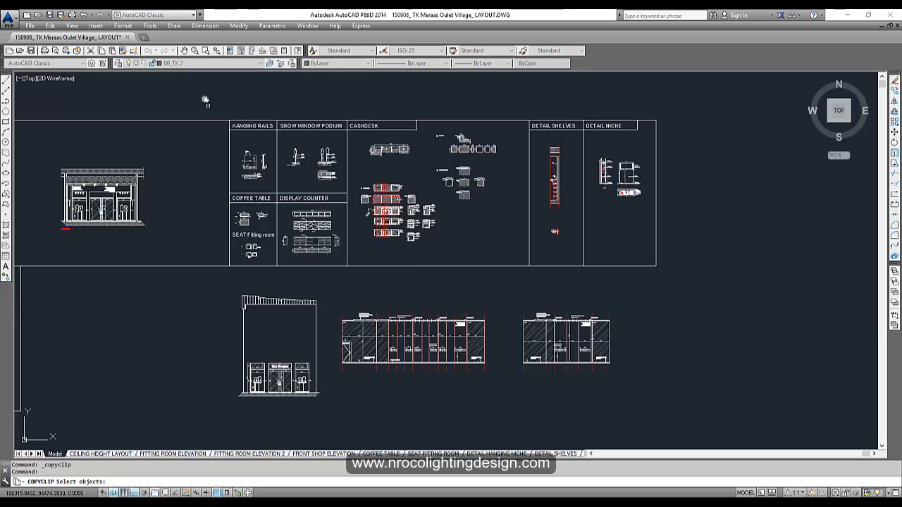
left_click(203, 95)
left_click(660, 376)
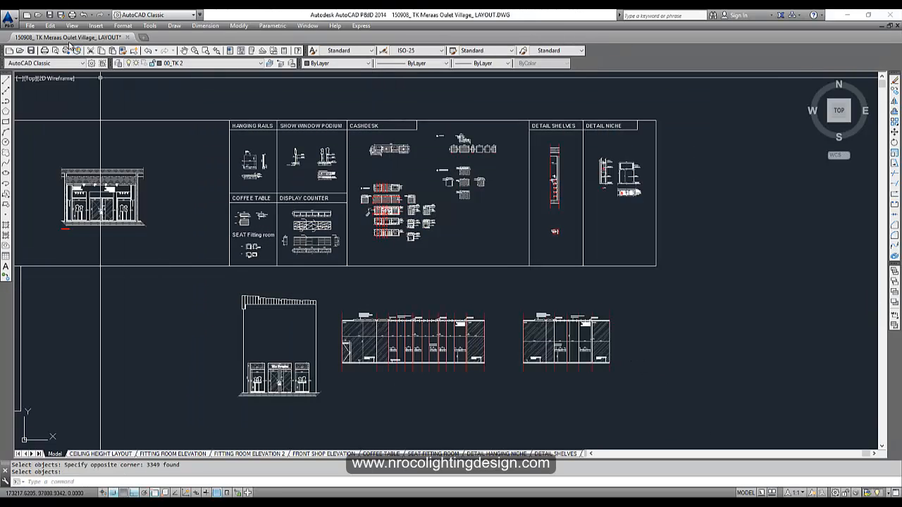
- Paste the copied details and elevations into a new blank drawing at 0,0,0
left_click(26, 15)
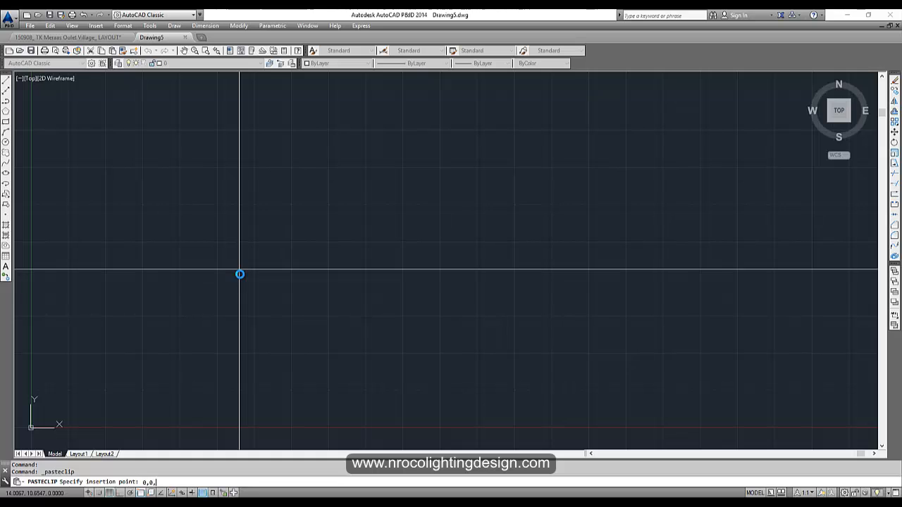
type("0")
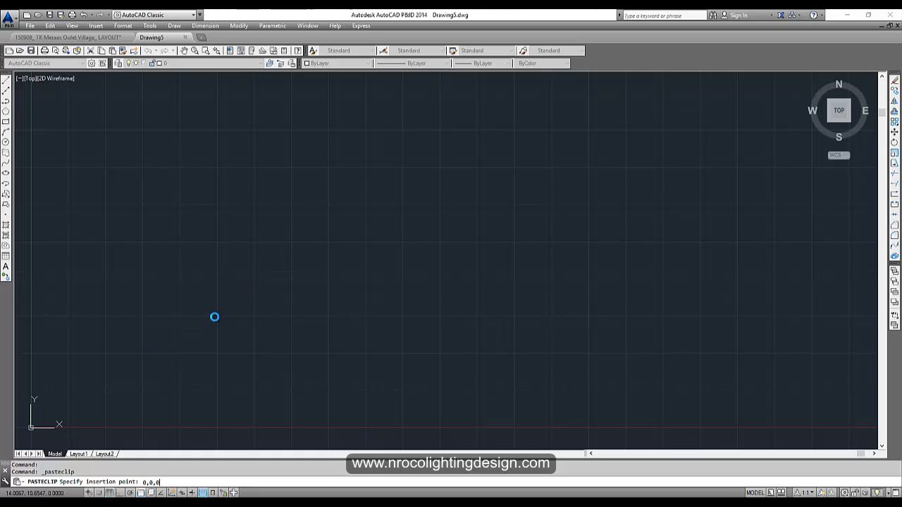
key("Return")
- Zoom to extents and purge all unused items from the new details drawing
type("z")
key("Return")
type("e")
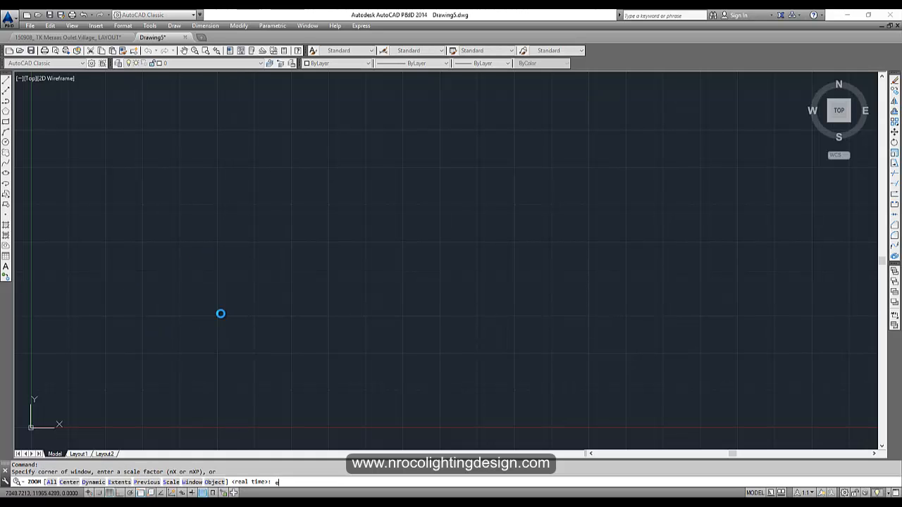
key("Return")
scroll(252, 306, "down", 1)
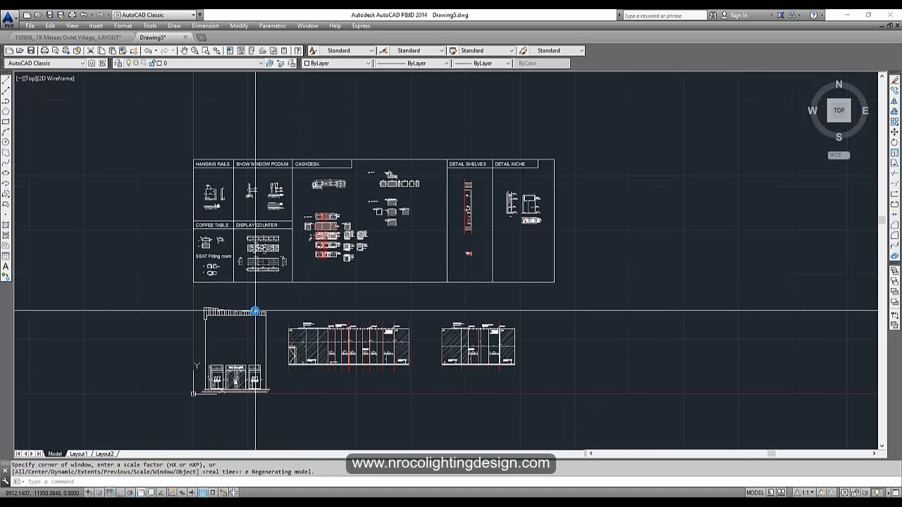
type("purge")
key("Return")
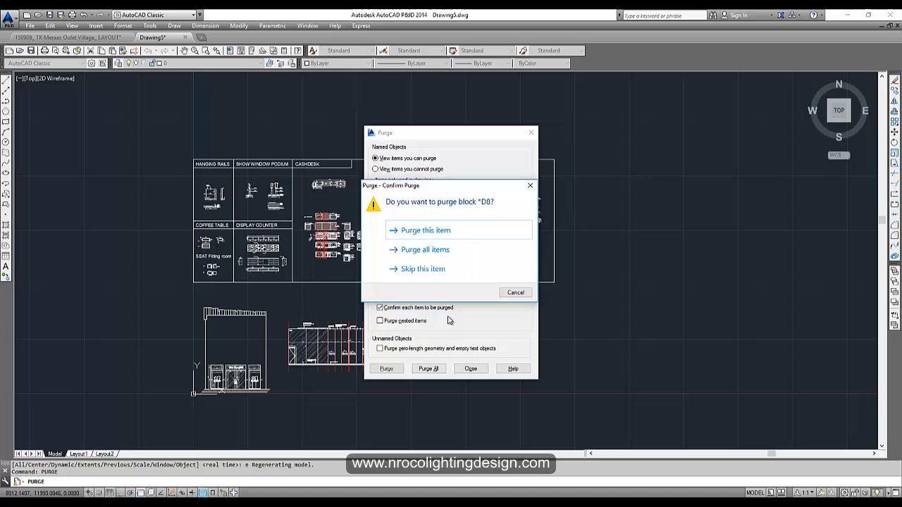
left_click(425, 250)
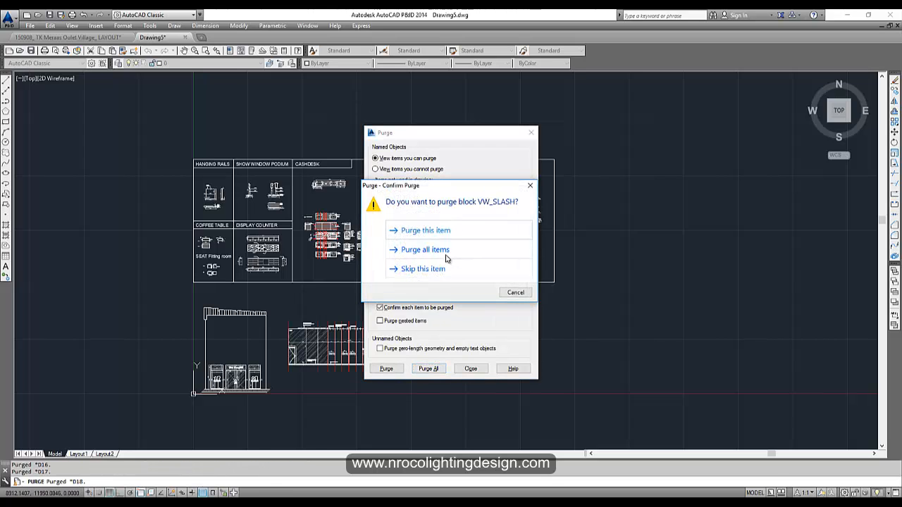
left_click(444, 251)
left_click(470, 369)
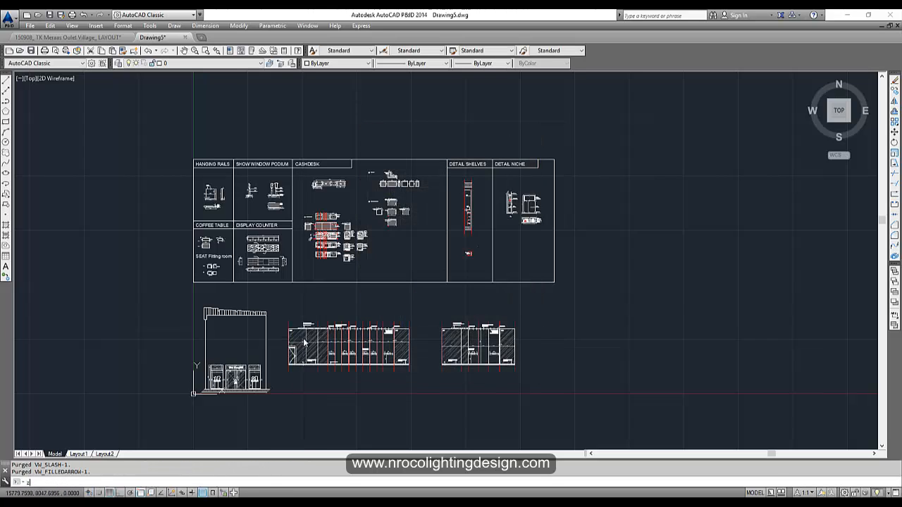
- Zoom extents again and turn off the grid
type("z")
key("Return")
type("e")
key("Return")
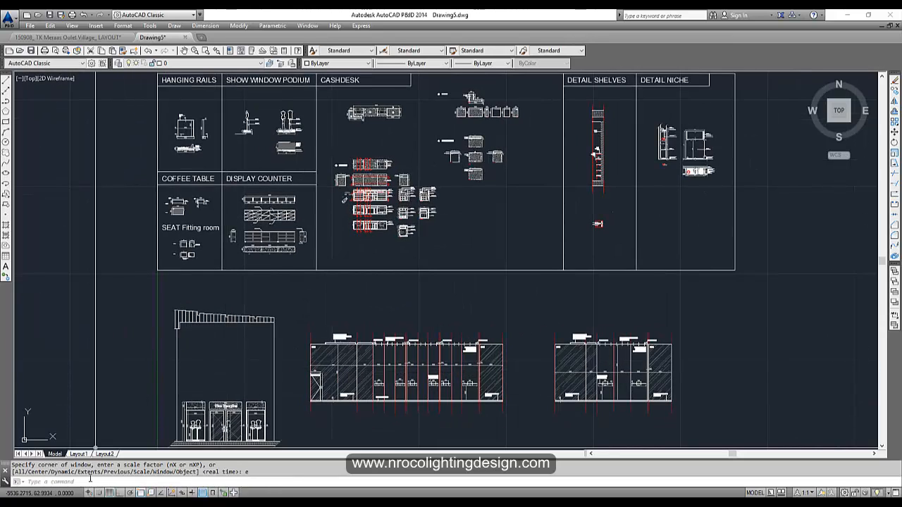
left_click(111, 492)
scroll(338, 252, "down", 2)
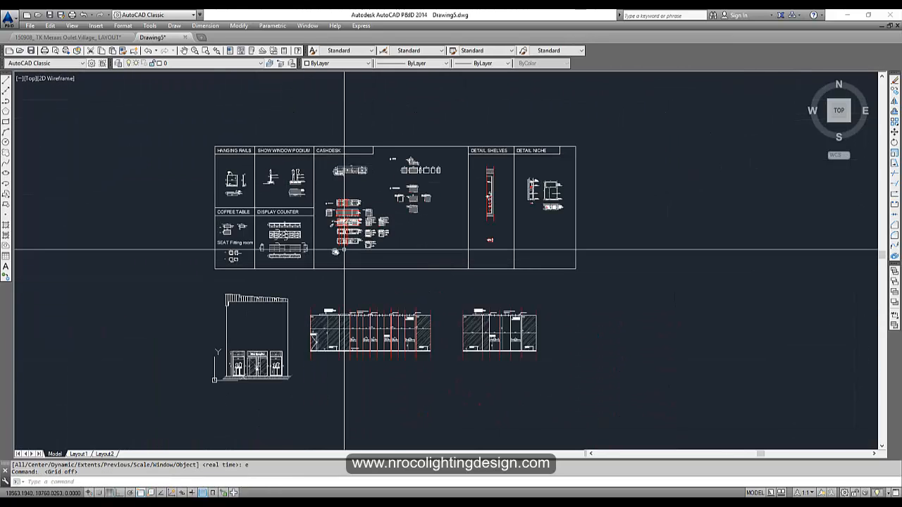
- Save as 'detail for dialux' in AutoCAD 2010 DWG format, then close without further saving
key("ctrl+s")
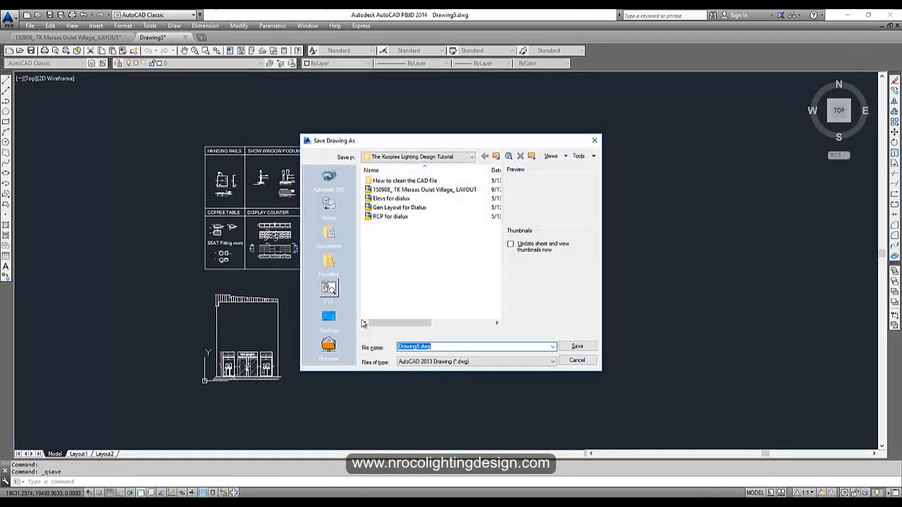
type("deta")
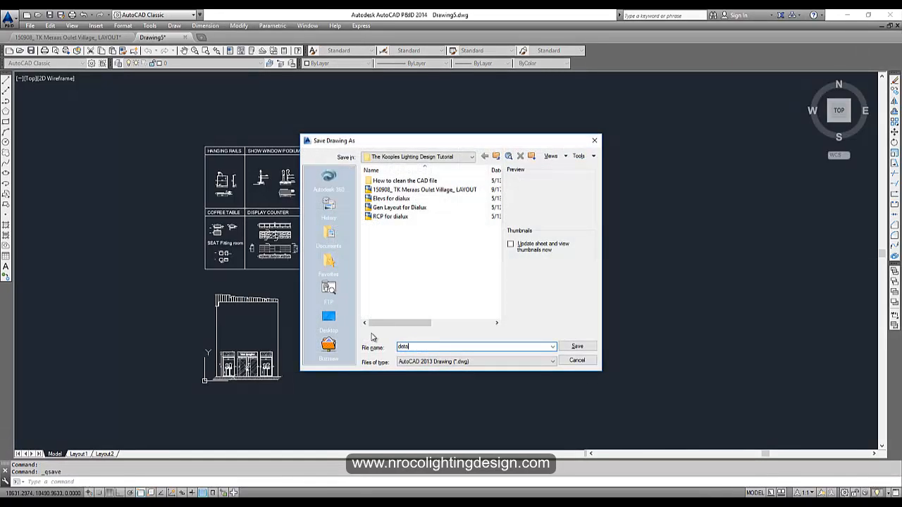
type("il for dialux")
left_click(493, 362)
left_click(444, 374)
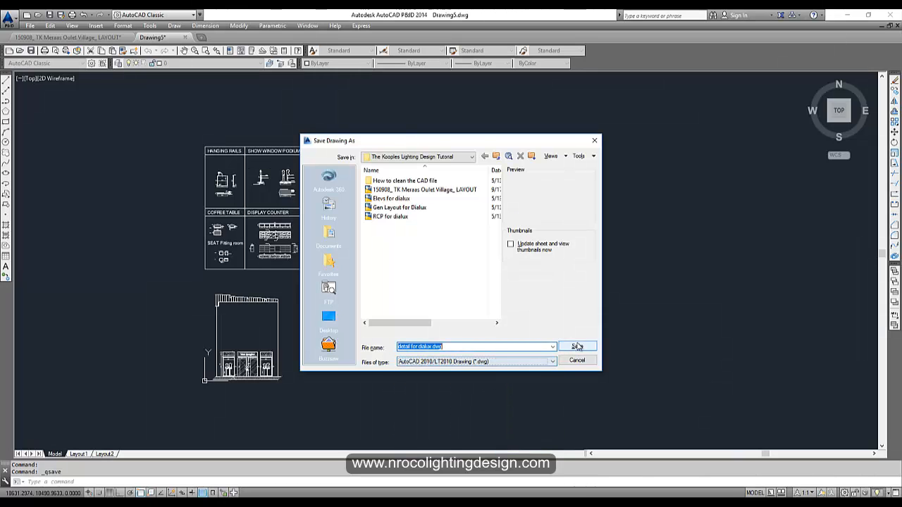
left_click(578, 347)
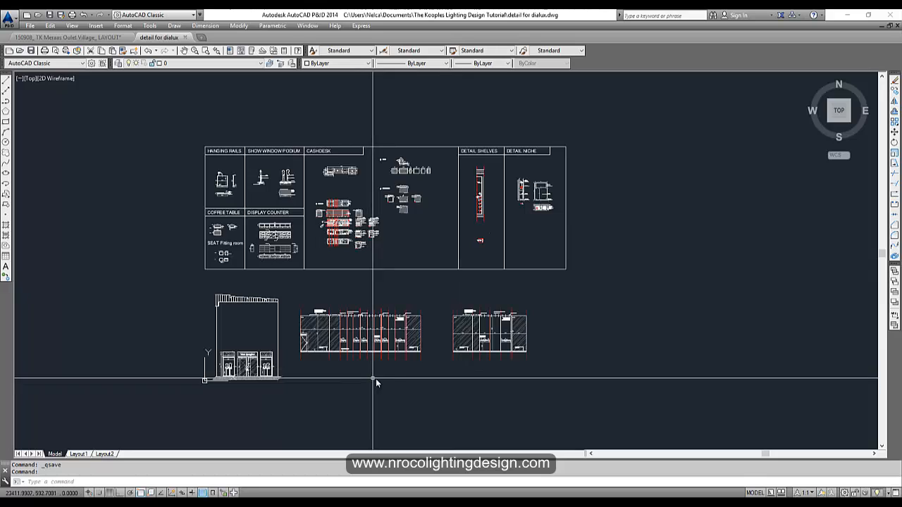
scroll(376, 384, "down", 2)
left_click(897, 26)
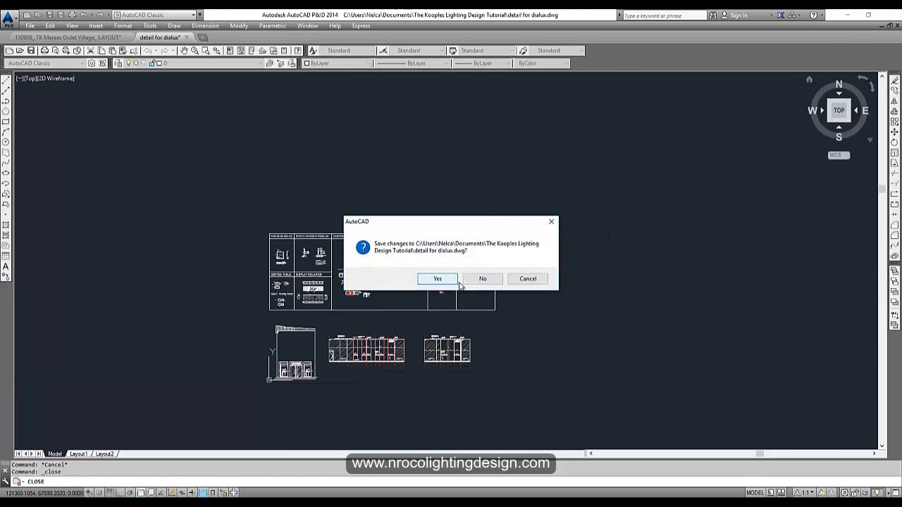
left_click(470, 282)
- Copy the whole 1428-object Electrical Layout to the clipboard and start a new blank drawing
scroll(365, 243, "down", 4)
scroll(240, 160, "up", 4)
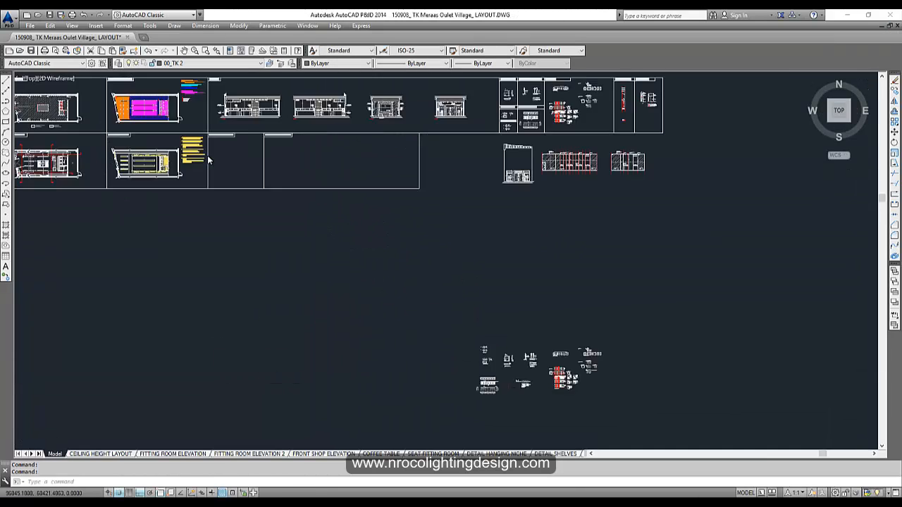
scroll(208, 160, "up", 5)
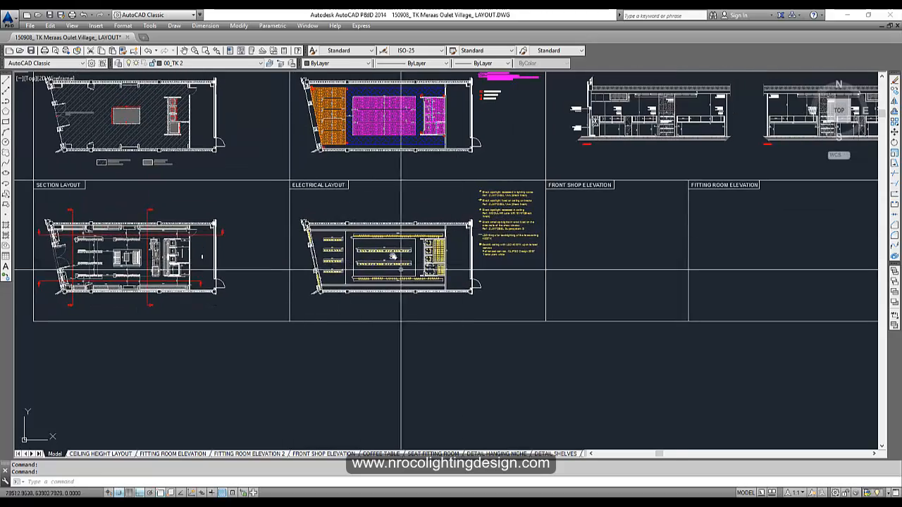
scroll(401, 270, "up", 2)
scroll(401, 270, "down", 6)
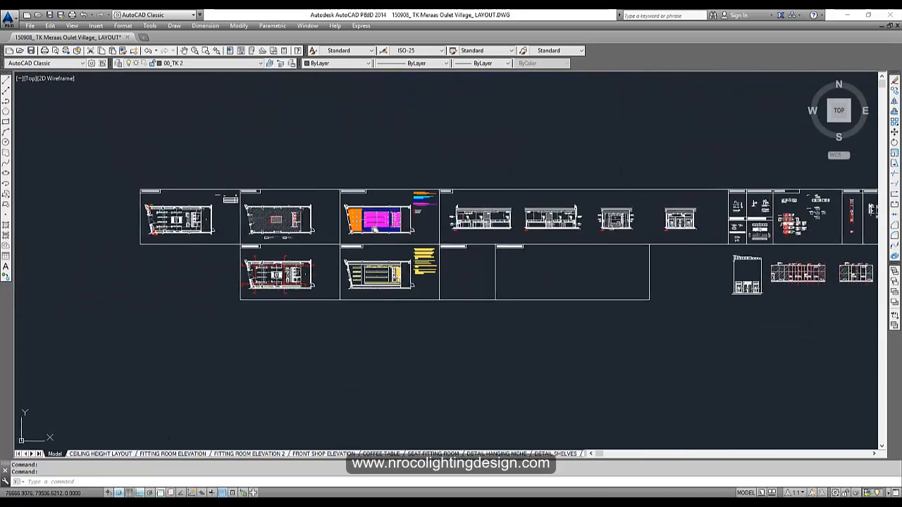
scroll(375, 230, "up", 6)
scroll(420, 313, "down", 2)
key("ctrl+c")
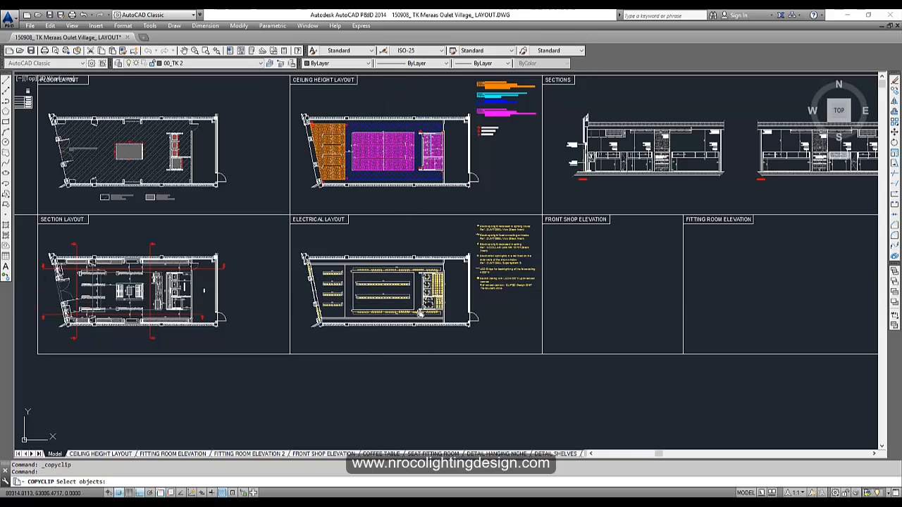
left_click(271, 201)
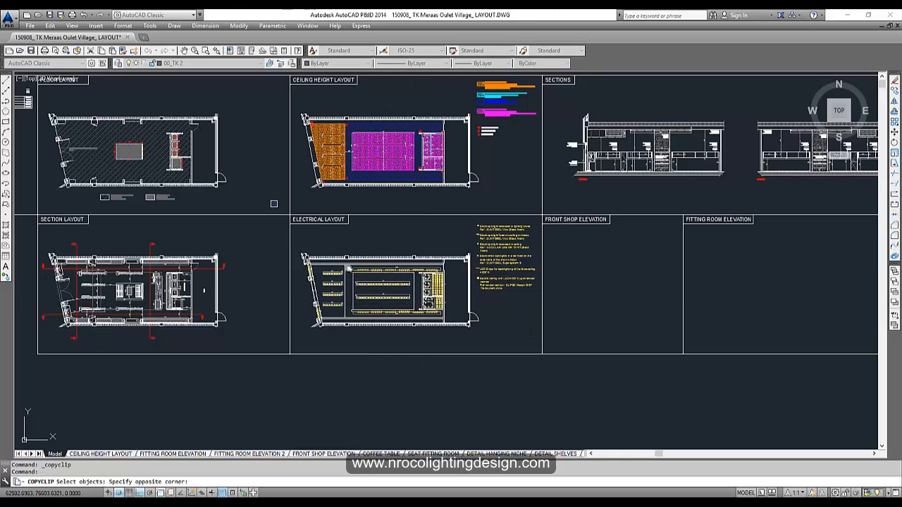
left_click(554, 374)
key("Return")
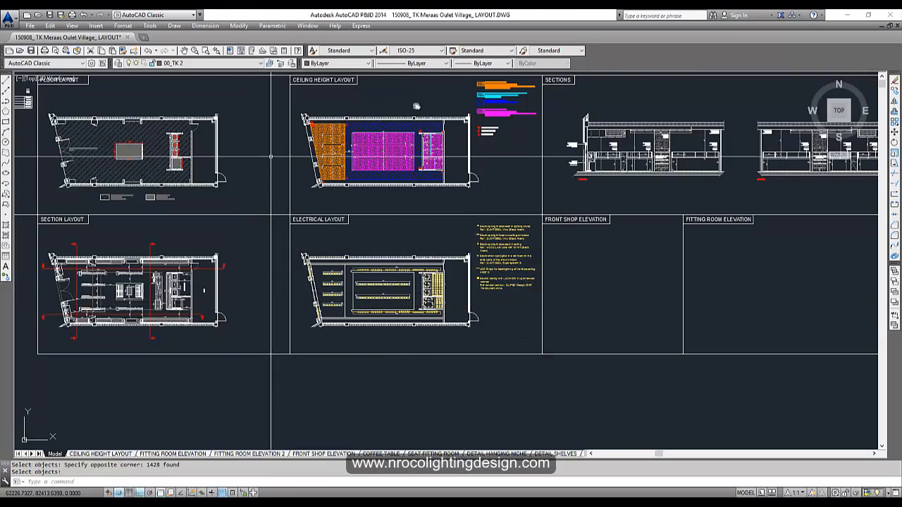
left_click(27, 14)
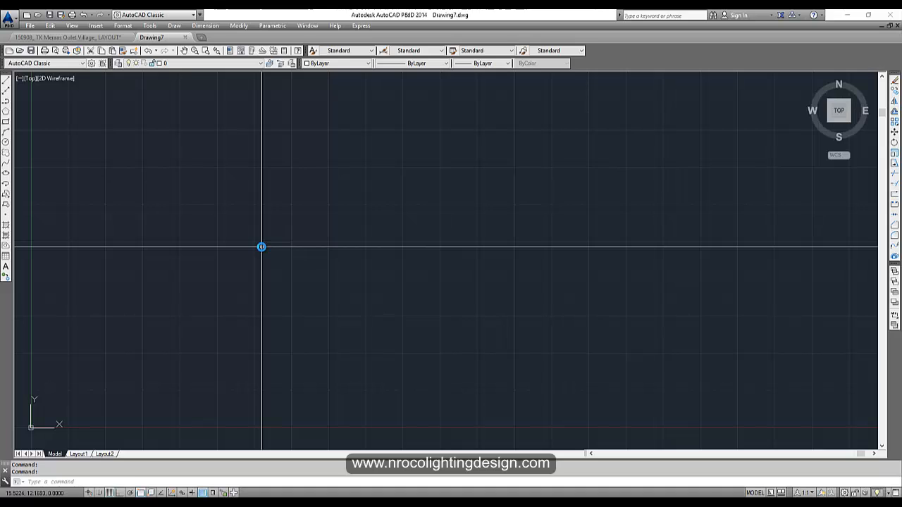
- Paste the copied electrical layout at 0,0,0 and zoom to extents
key("ctrl+v")
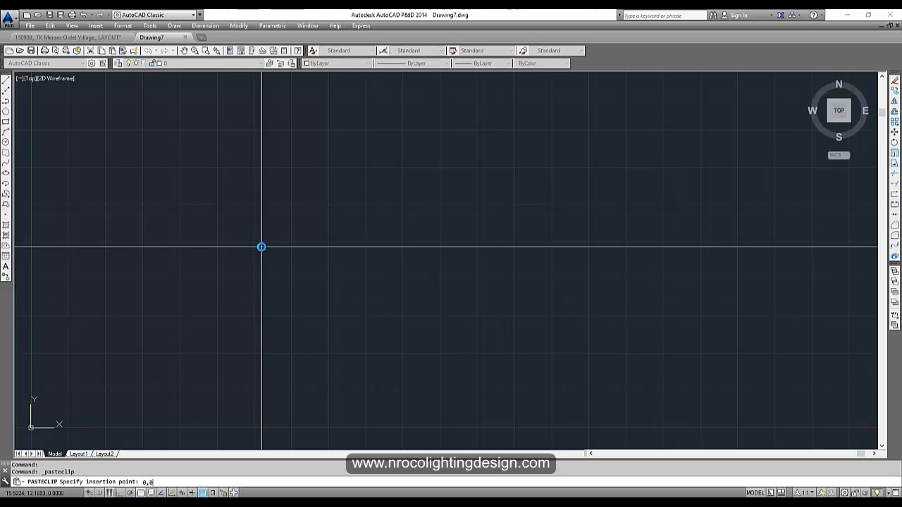
type("0,0,0")
key("Return")
type("z")
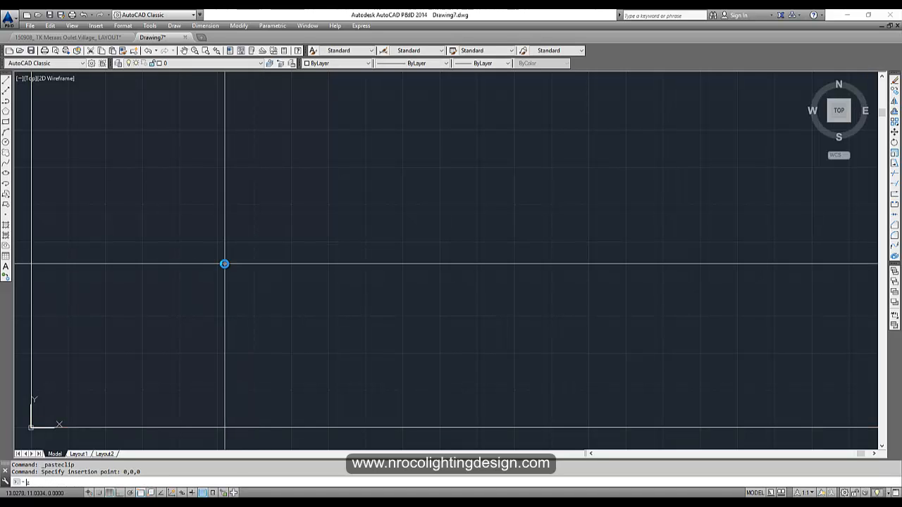
key("Return")
type("e")
key("Return")
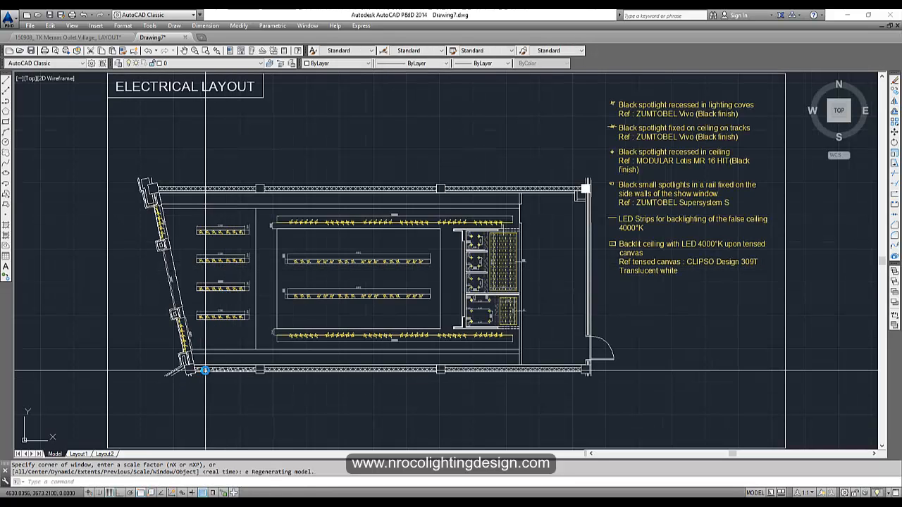
- Purge all unused items from the drawing, confirming each purge
key("Return")
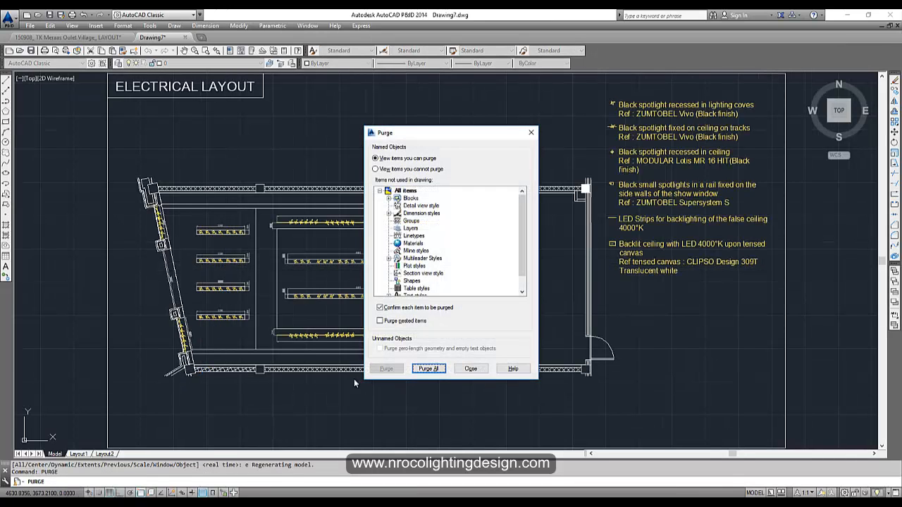
left_click(428, 369)
left_click(438, 251)
left_click(428, 368)
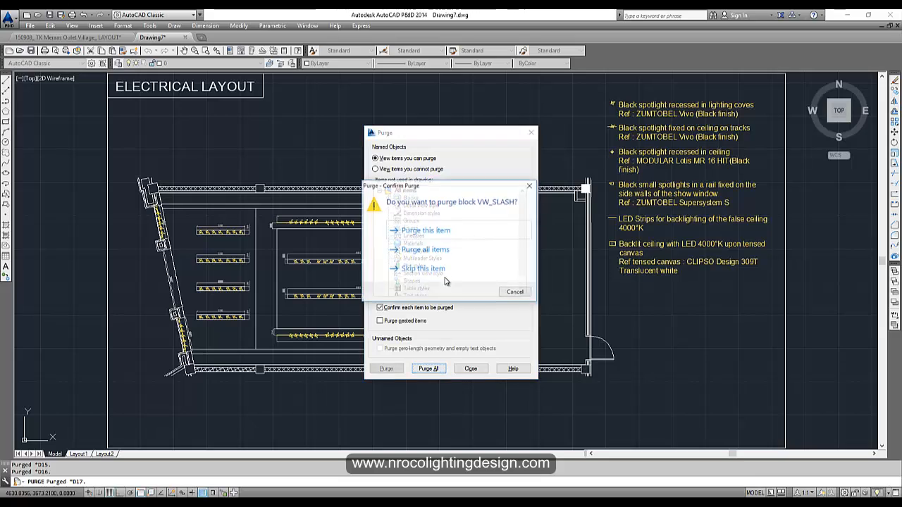
left_click(455, 250)
left_click(468, 368)
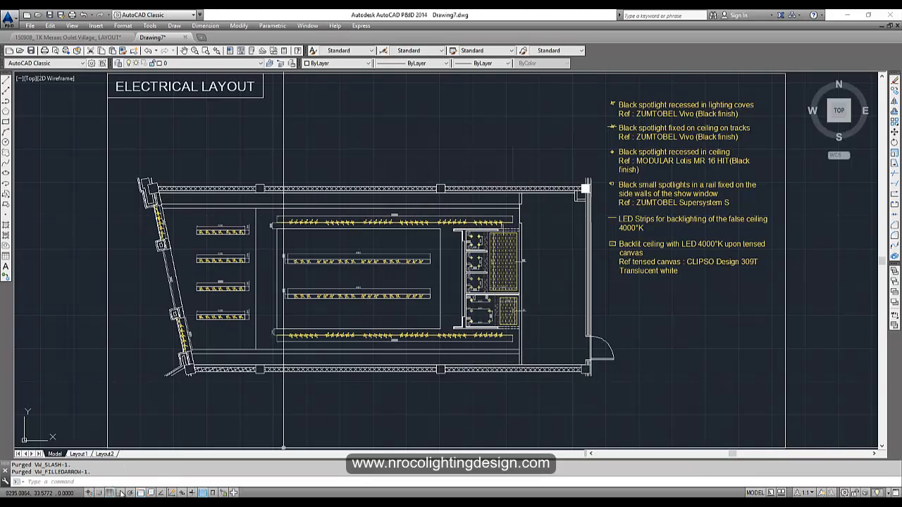
- Turn the grid off with F7 and zoom to the layout's extents
key("F7")
scroll(643, 149, "up", 5)
middle_click_drag(644, 149, 494, 165)
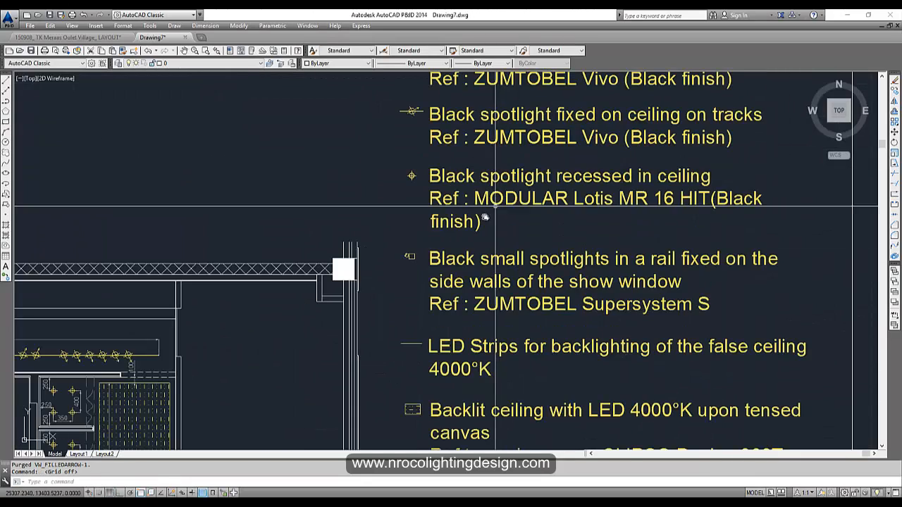
middle_click_drag(355, 332, 598, 123)
scroll(468, 273, "down", 5)
middle_click_drag(282, 309, 364, 274)
scroll(397, 259, "down", 5)
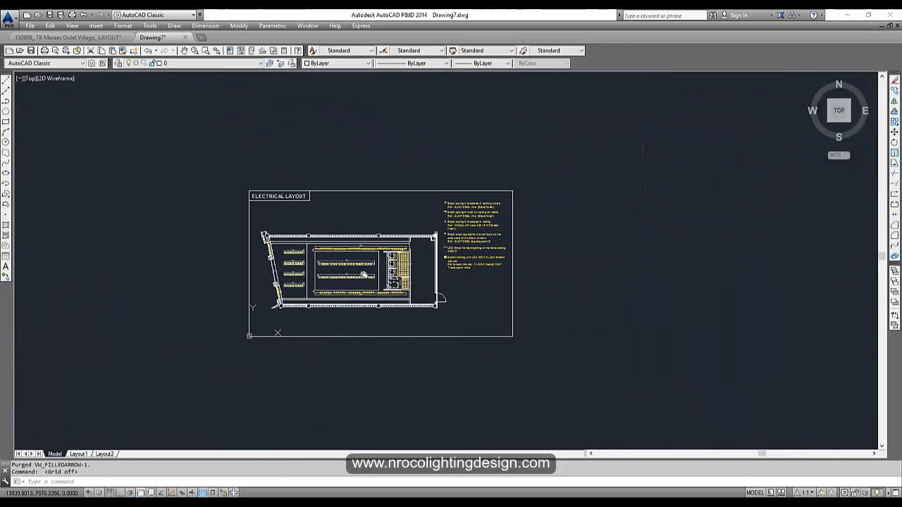
type("z")
key("Return")
type("e")
key("Return")
- Save the drawing as AutoCAD 2010 DWG named 'Lighting Layout for dialux'
key("ctrl+s")
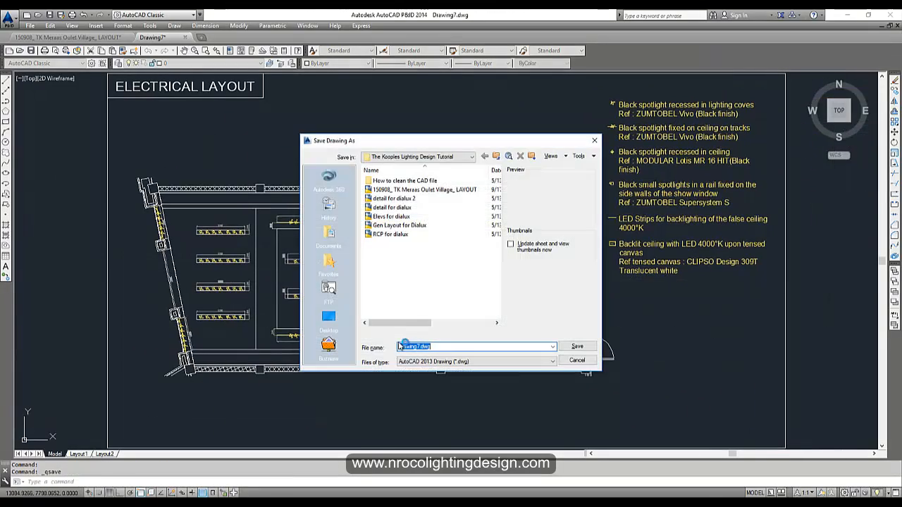
left_click(430, 362)
left_click(425, 377)
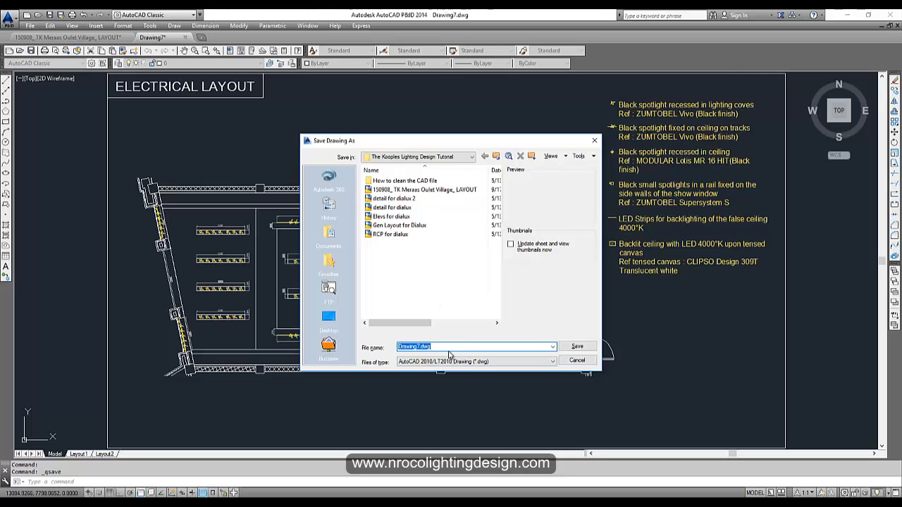
key("BackSpace")
type("Lighting Layout for dialux")
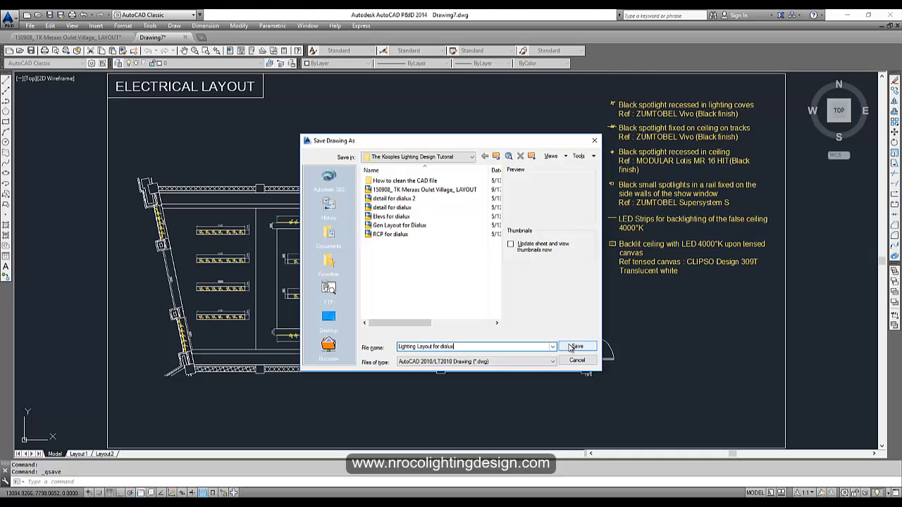
left_click(577, 346)
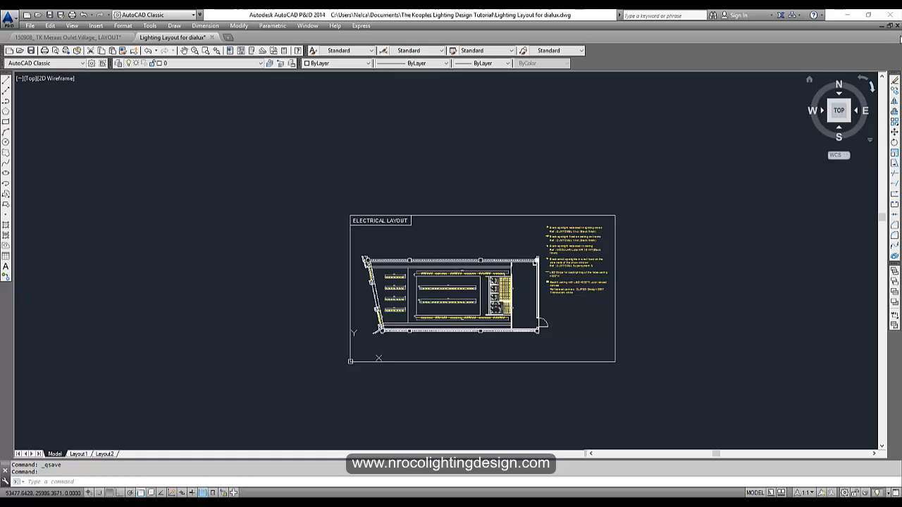
- Close Lighting Layout without saving further changes and zoom extents on the master layout
left_click(897, 25)
left_click(478, 278)
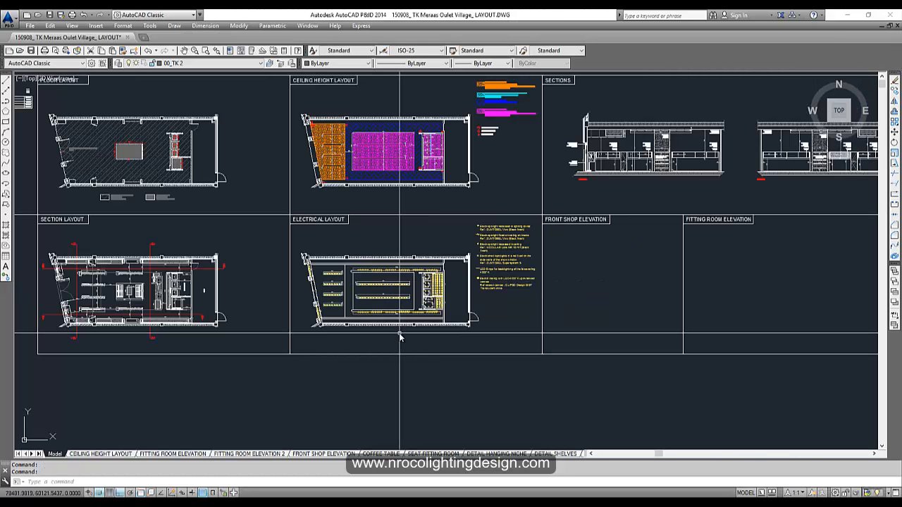
type("z")
key("Return")
type("e")
key("Return")
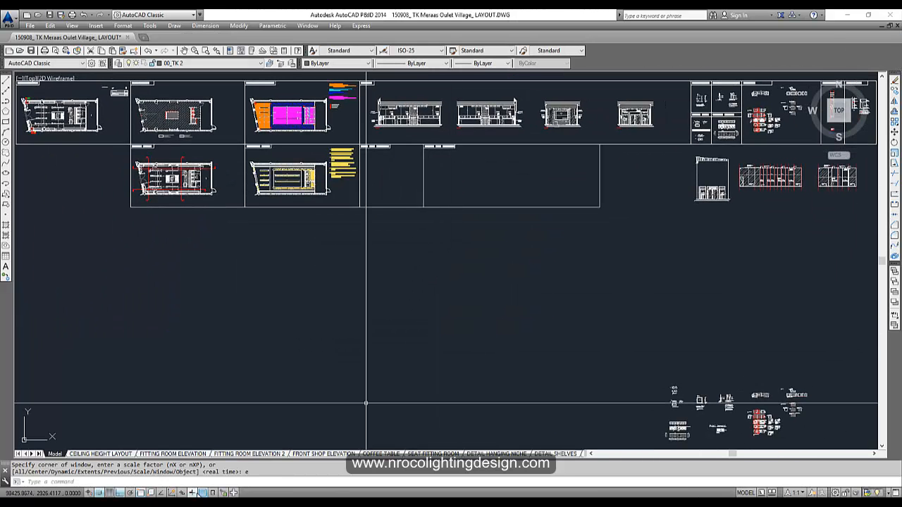
- Refresh the Kooples tutorial folder and sort its files by date modified
left_click(169, 485)
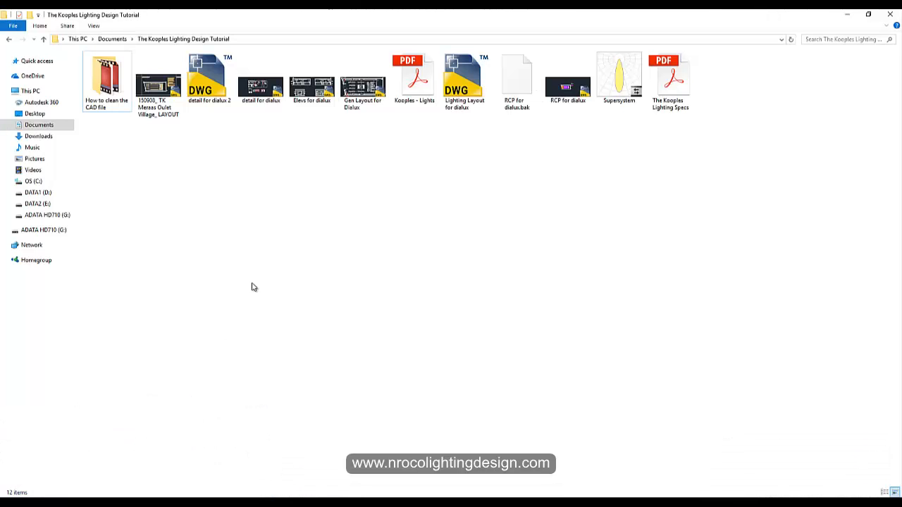
right_click(283, 204)
left_click(316, 242)
right_click(314, 219)
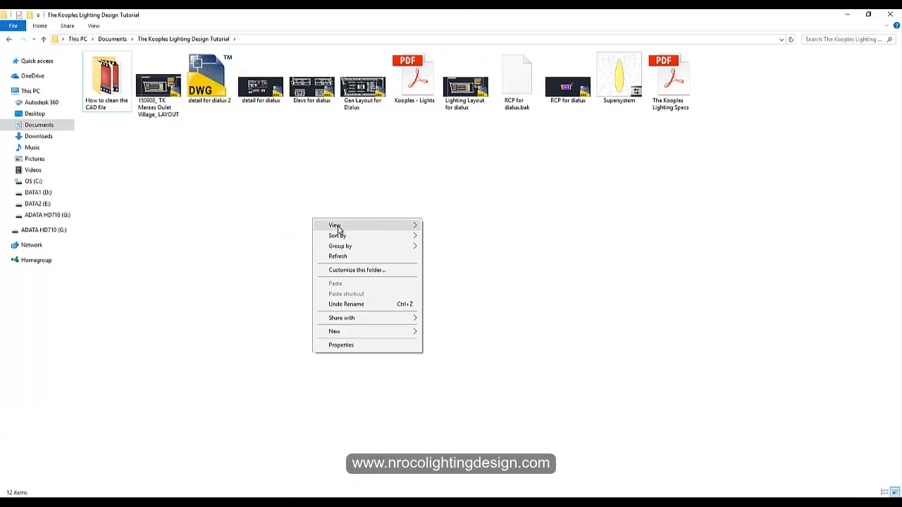
mouse_move(367, 224)
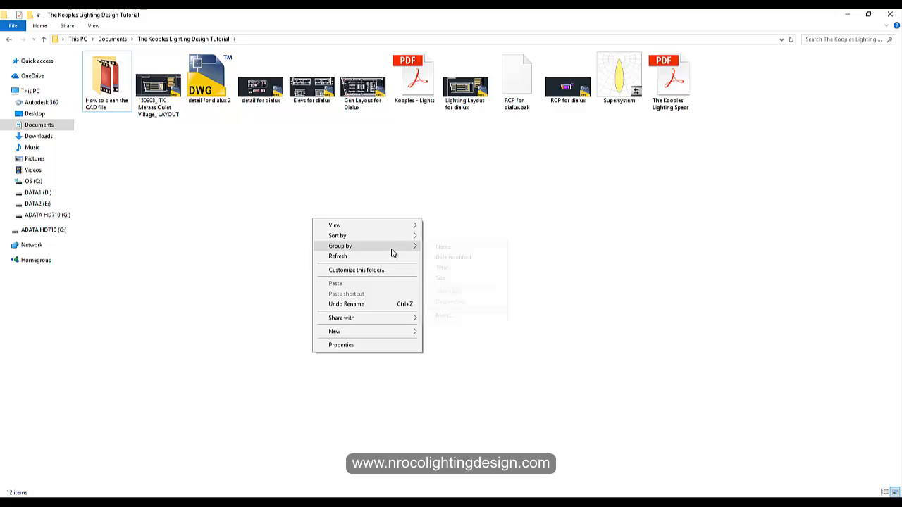
mouse_move(391, 241)
left_click(445, 257)
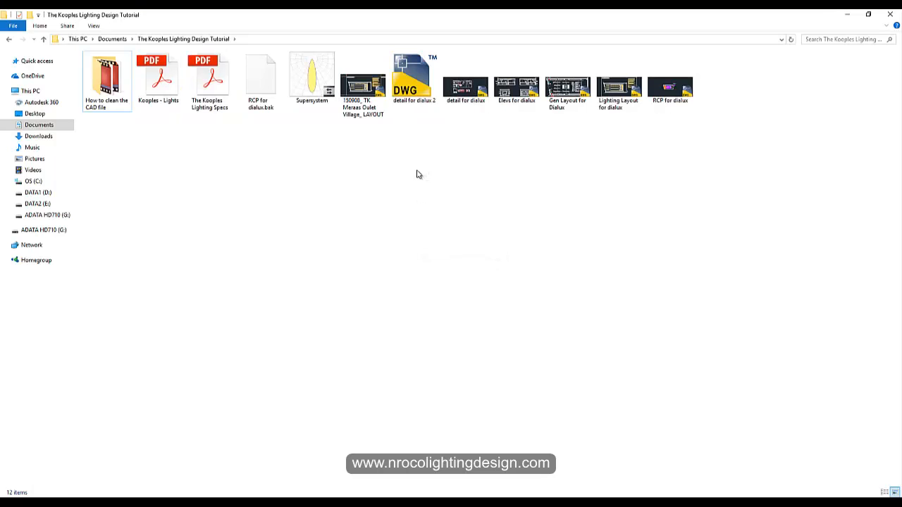
- Check the sizes of the RCP, Lighting Layout, Gen Layout, Elevs and detail dialux files
left_click(669, 102)
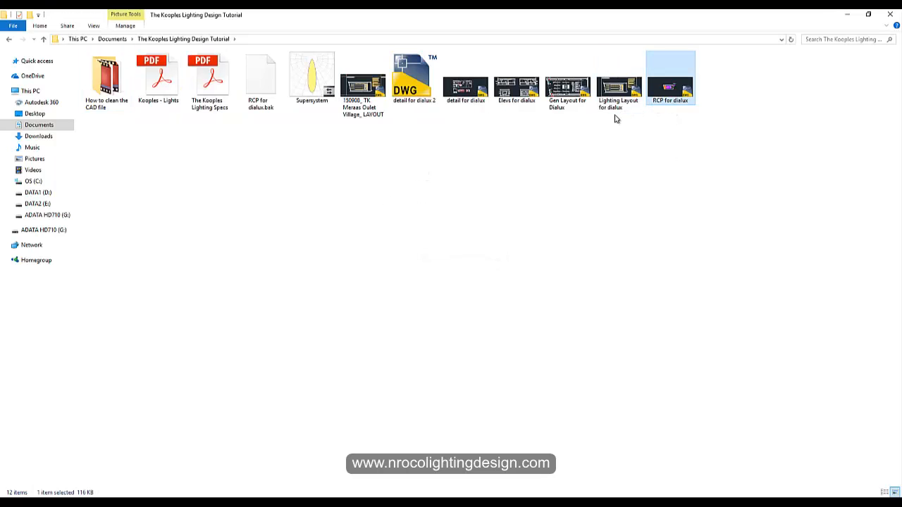
left_click(618, 106)
left_click(567, 106)
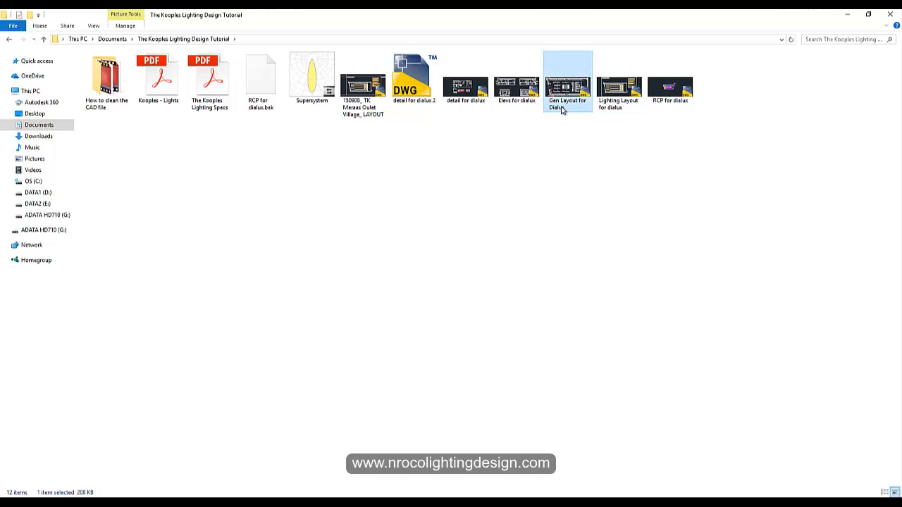
left_click(526, 92)
left_click(475, 107)
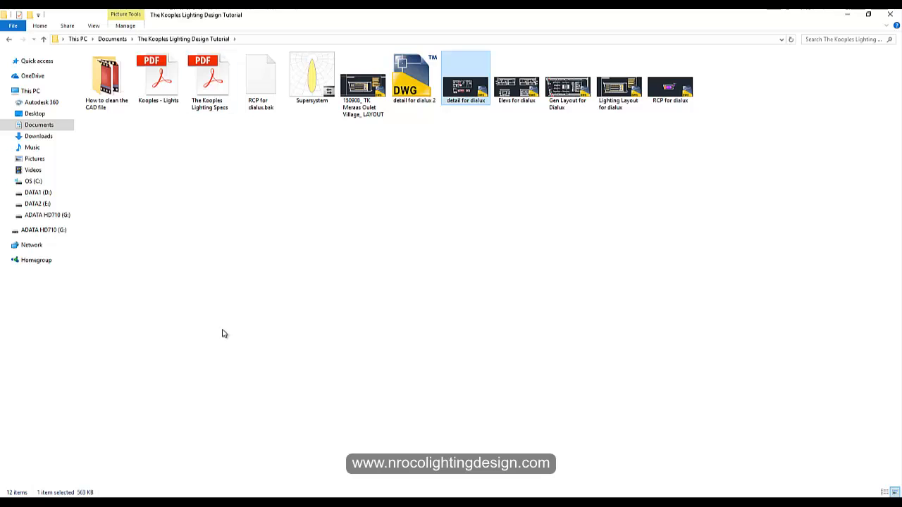
left_click(201, 505)
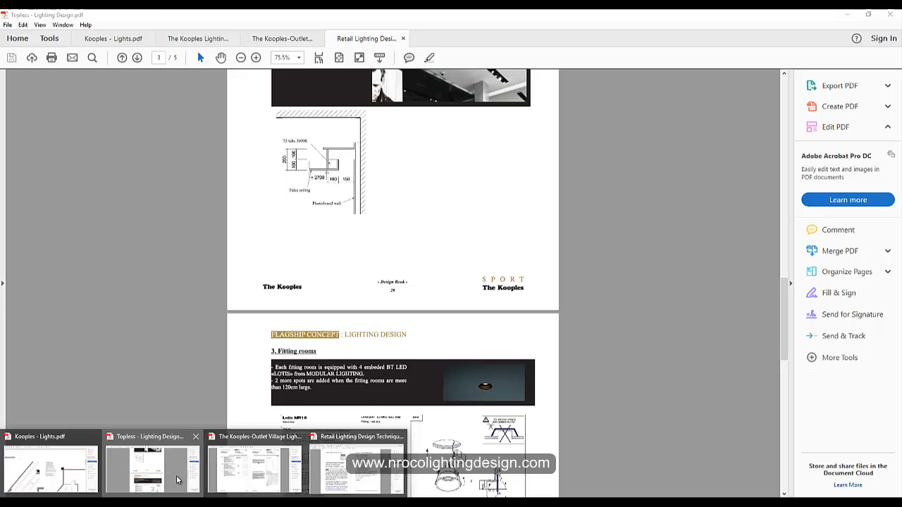
- Show The Kooples Lighting Specs page 2 window display section at 150% zoom
left_click(177, 481)
scroll(726, 146, "up", 5)
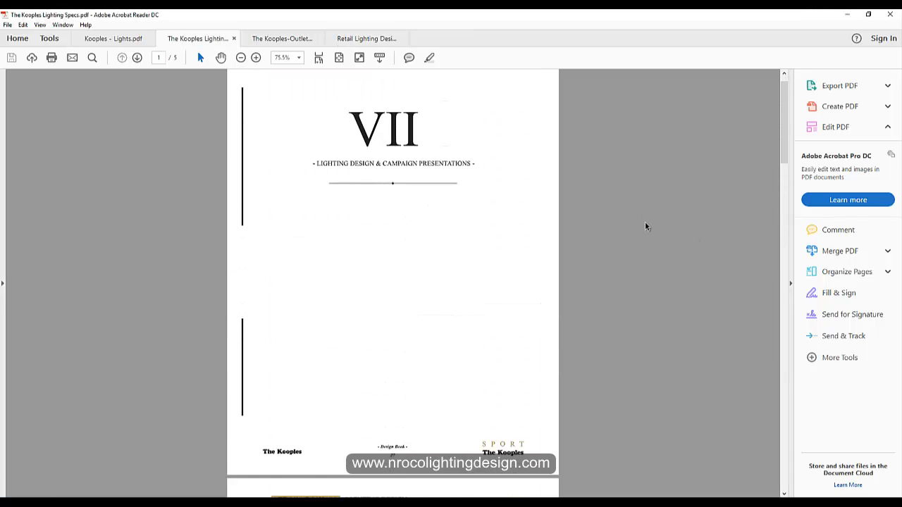
scroll(646, 225, "down", 2)
scroll(647, 204, "up", 2)
scroll(647, 201, "down", 3)
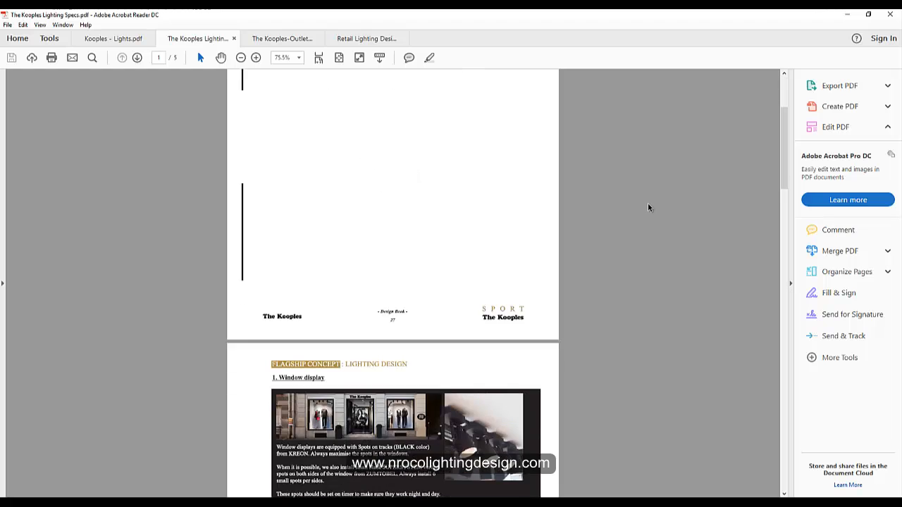
scroll(648, 201, "up", 3)
scroll(649, 201, "down", 5)
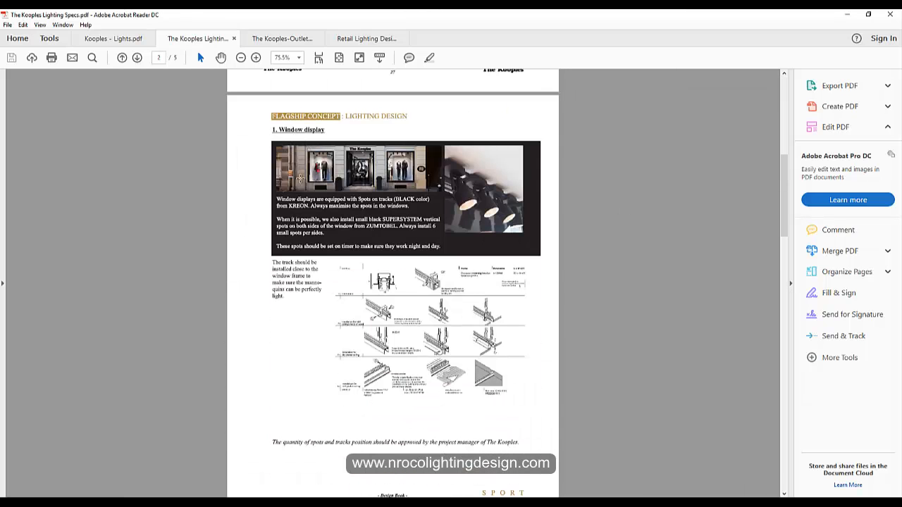
left_click(258, 58)
left_click(259, 58)
left_click(259, 58)
scroll(358, 152, "down", 3)
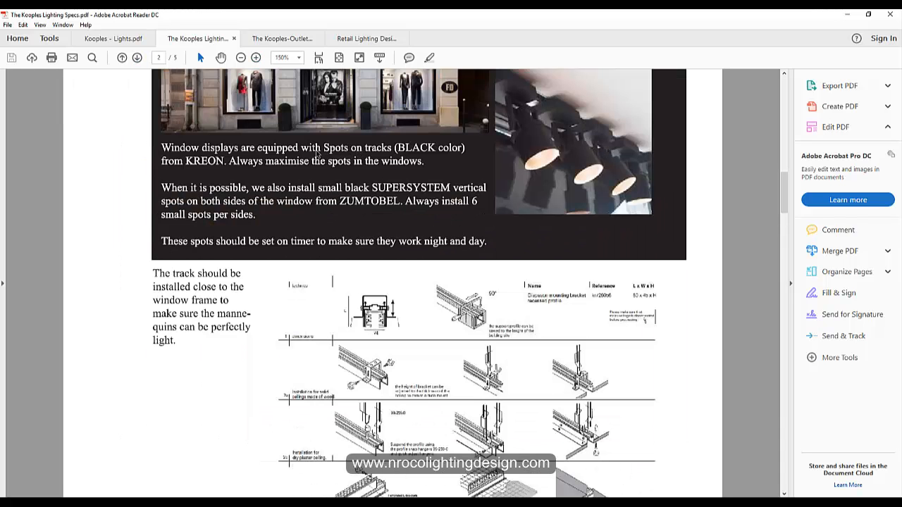